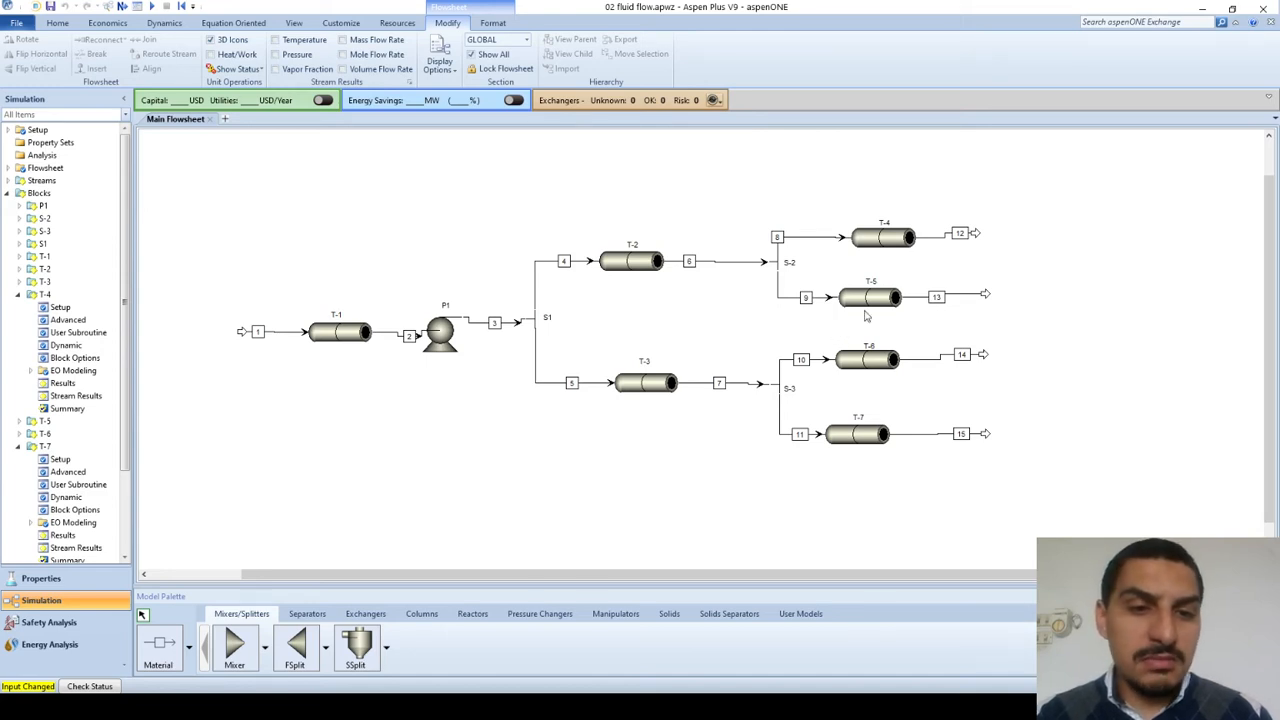
Step: Open pipe block T-5 and review its thermal specification and both fittings pages, ending on Fittings1
double_click(869, 300)
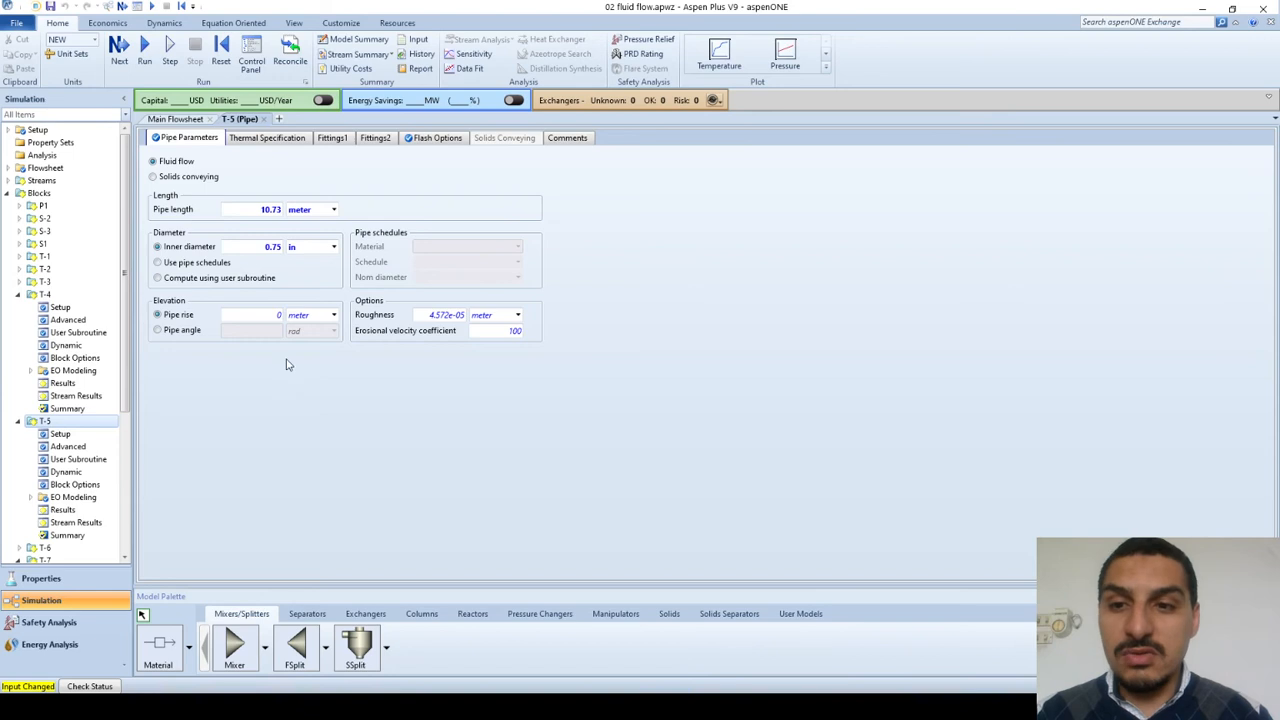
click(270, 140)
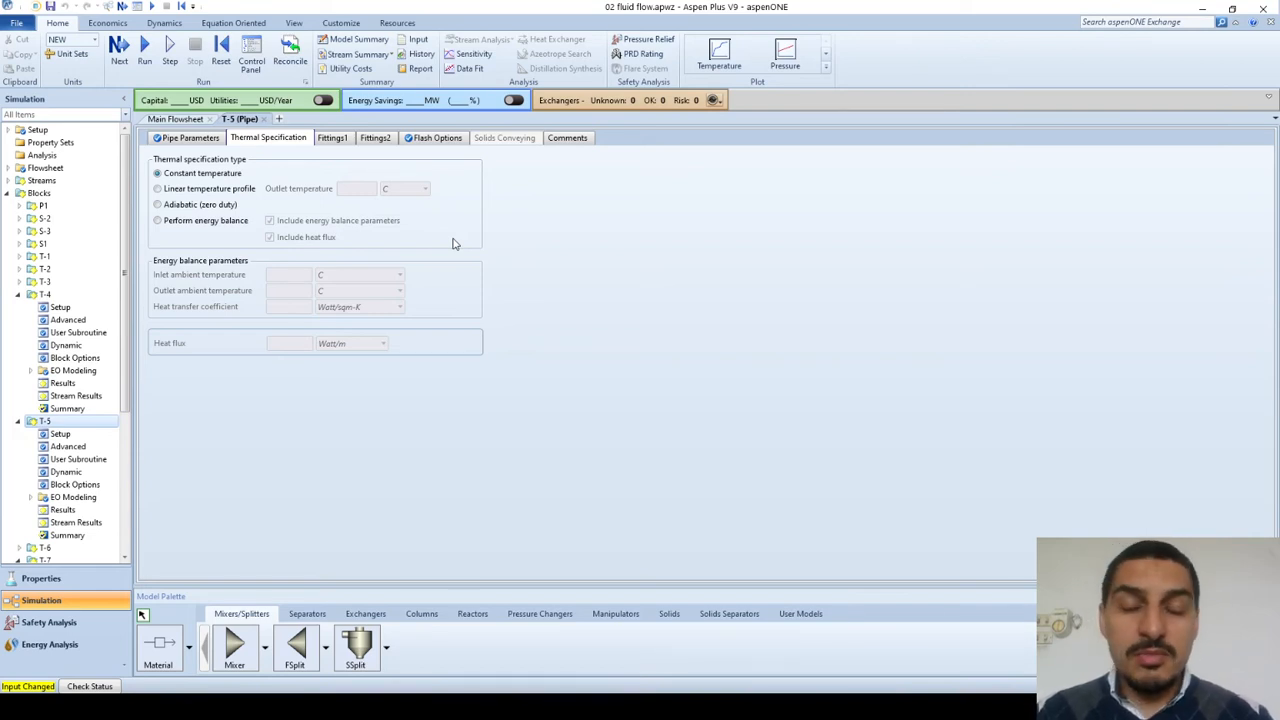
click(336, 140)
click(374, 138)
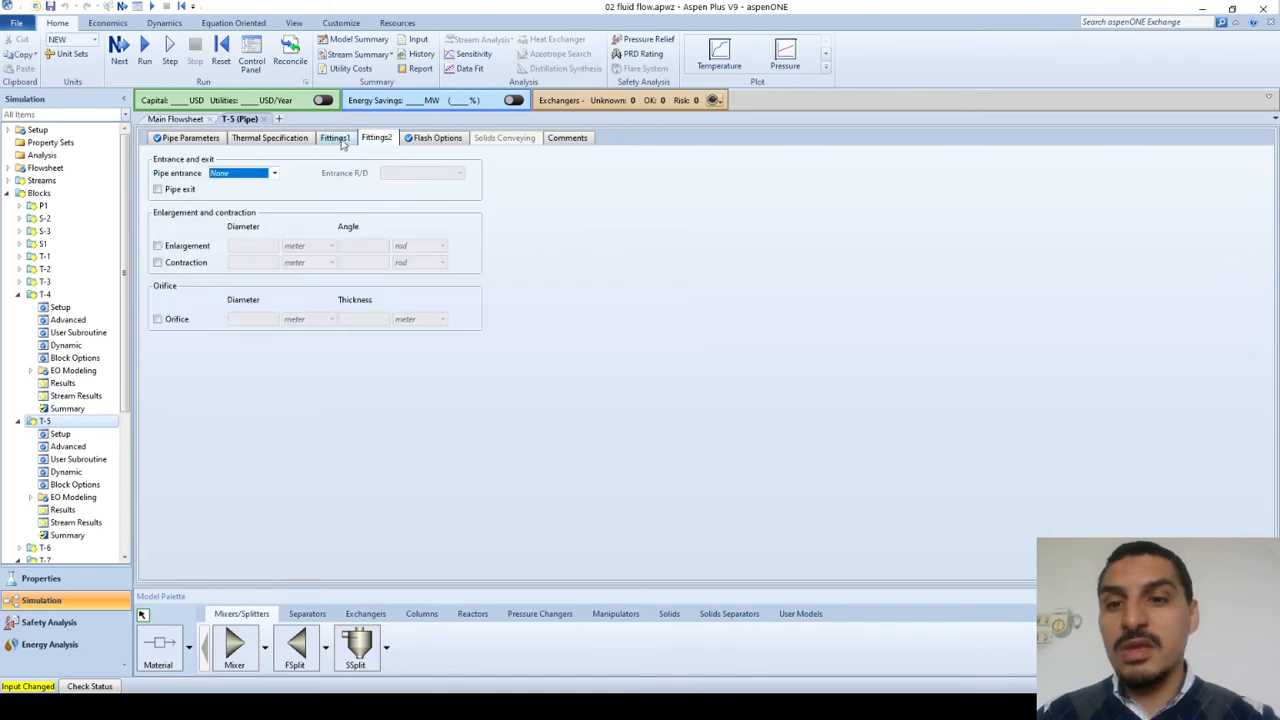
click(336, 139)
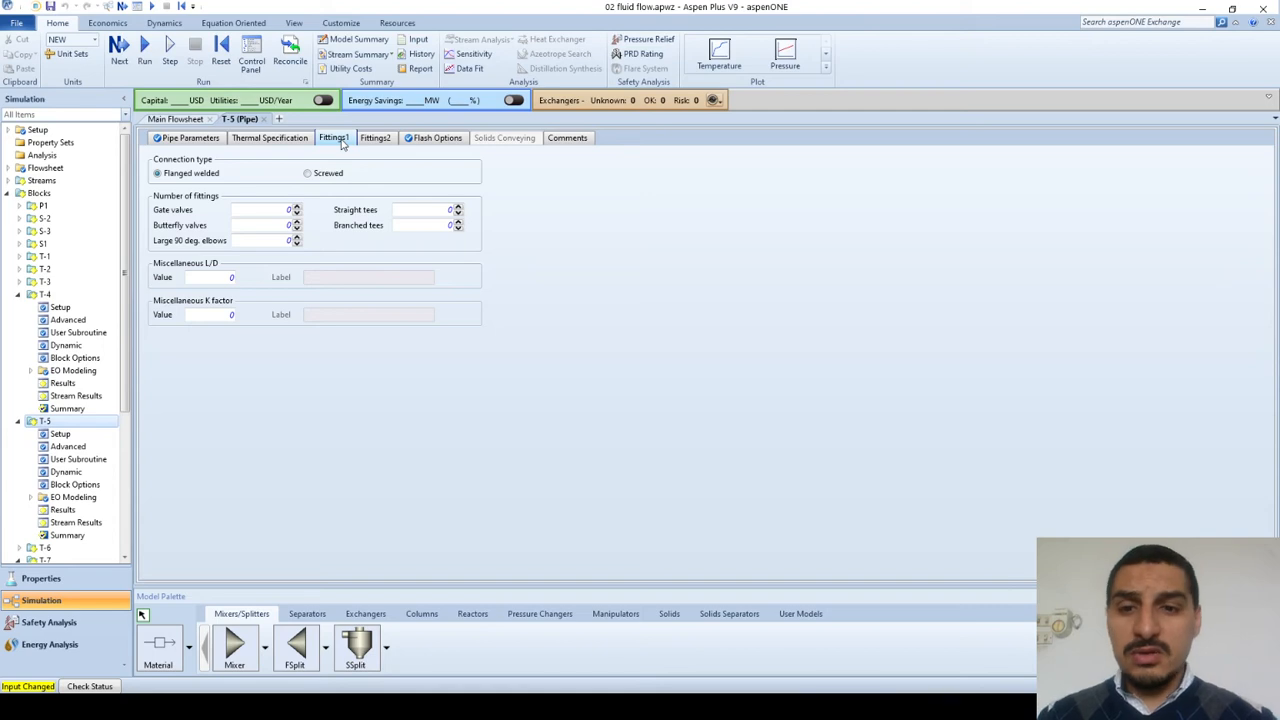
Step: Switch to the Minor Losses presentation in PowerPoint and go back to the Minor Losses overview on slide 4
click(468, 706)
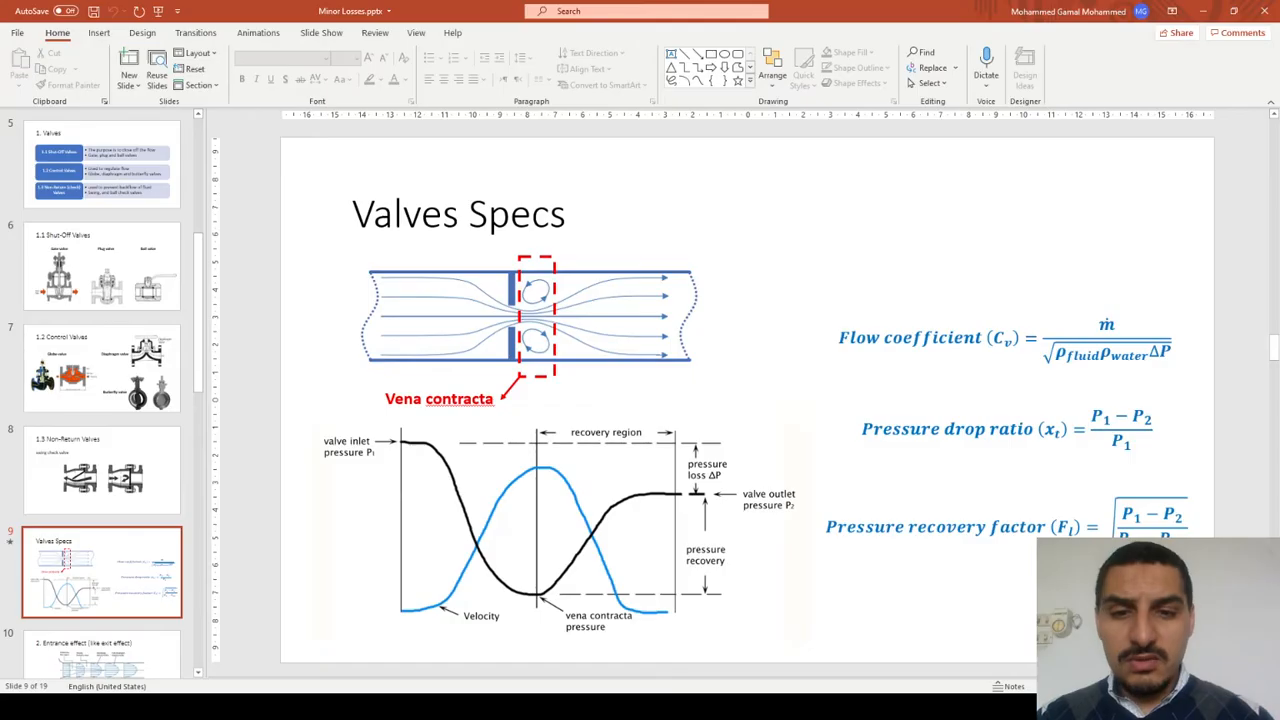
key(Up)
key(Up)
key(Up)
key(Up)
key(Up)
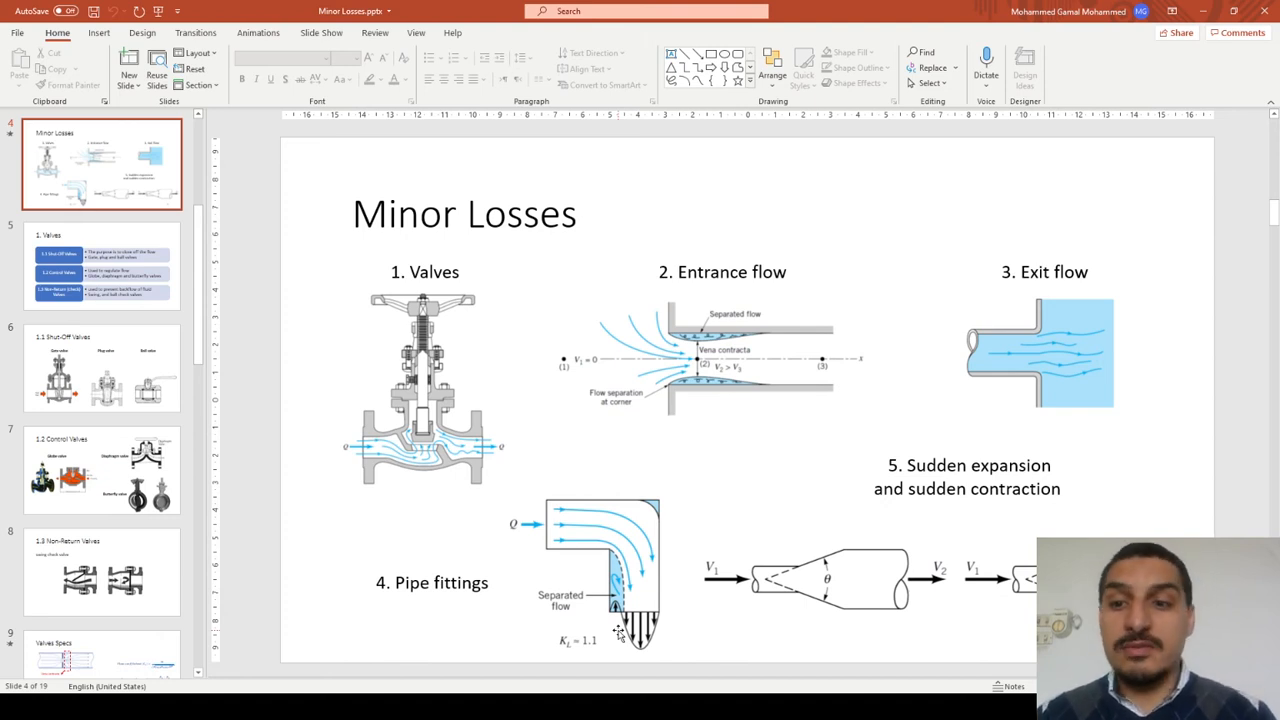
Step: Examine the Connection types slide, then go back through the slides to the Minor Losses overview
drag(198, 280, 198, 532)
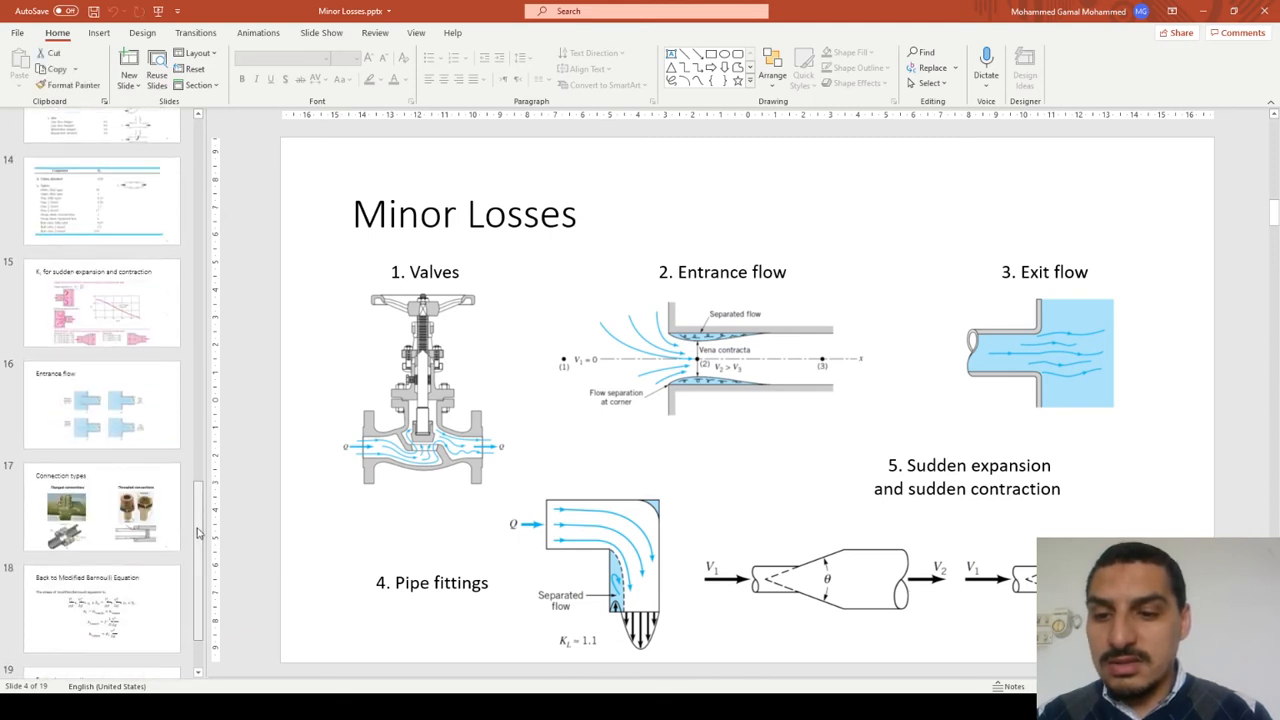
click(100, 505)
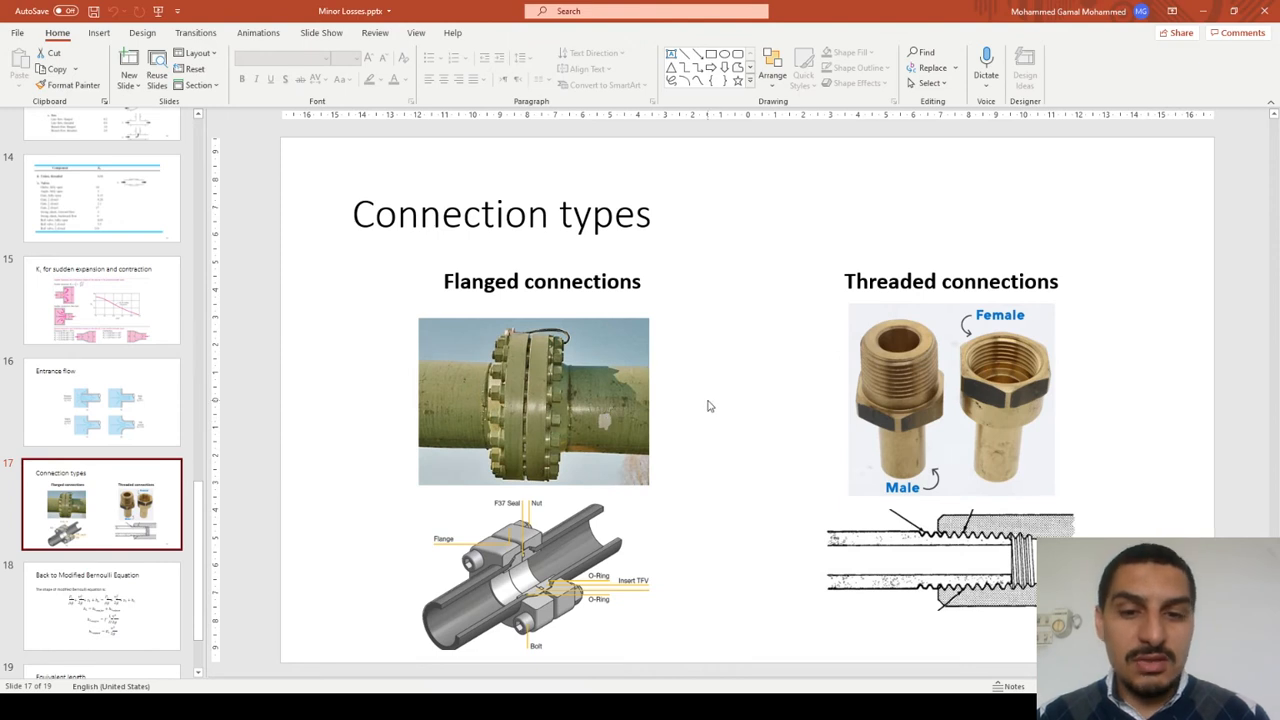
key(Up)
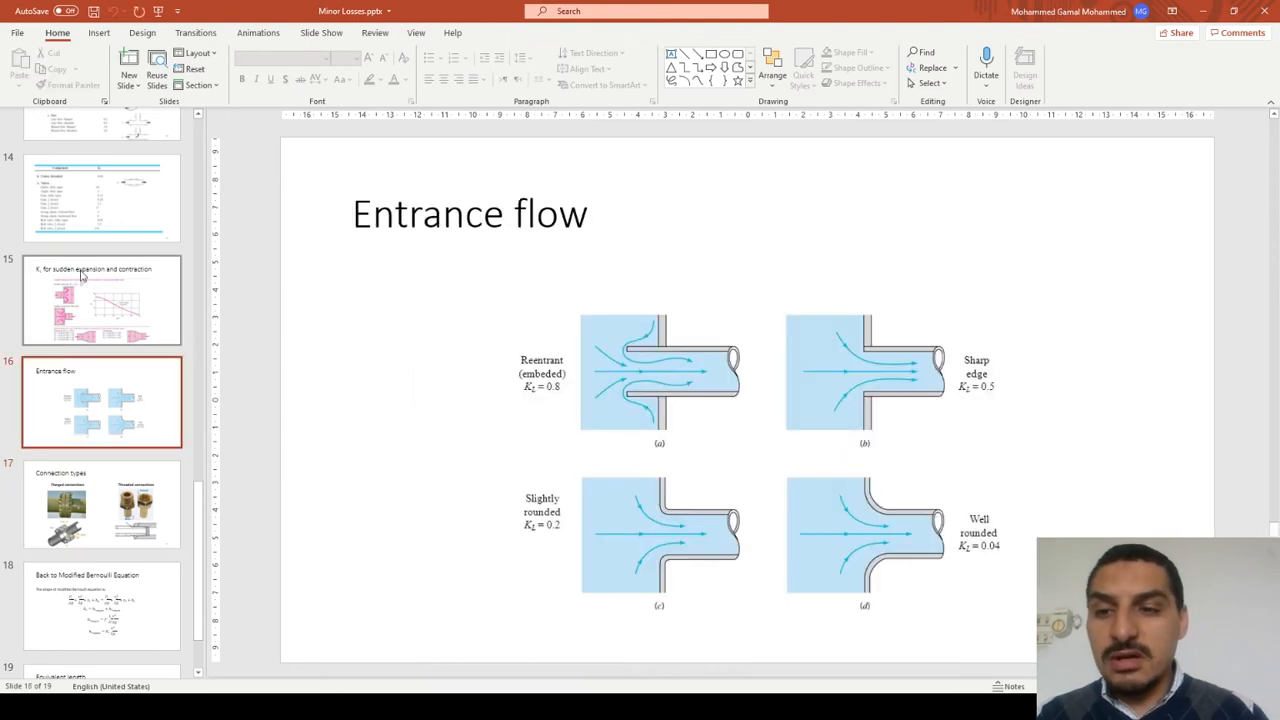
key(Up)
key(Up)
key(Up)
key(Up)
key(Up)
key(Up)
key(Up)
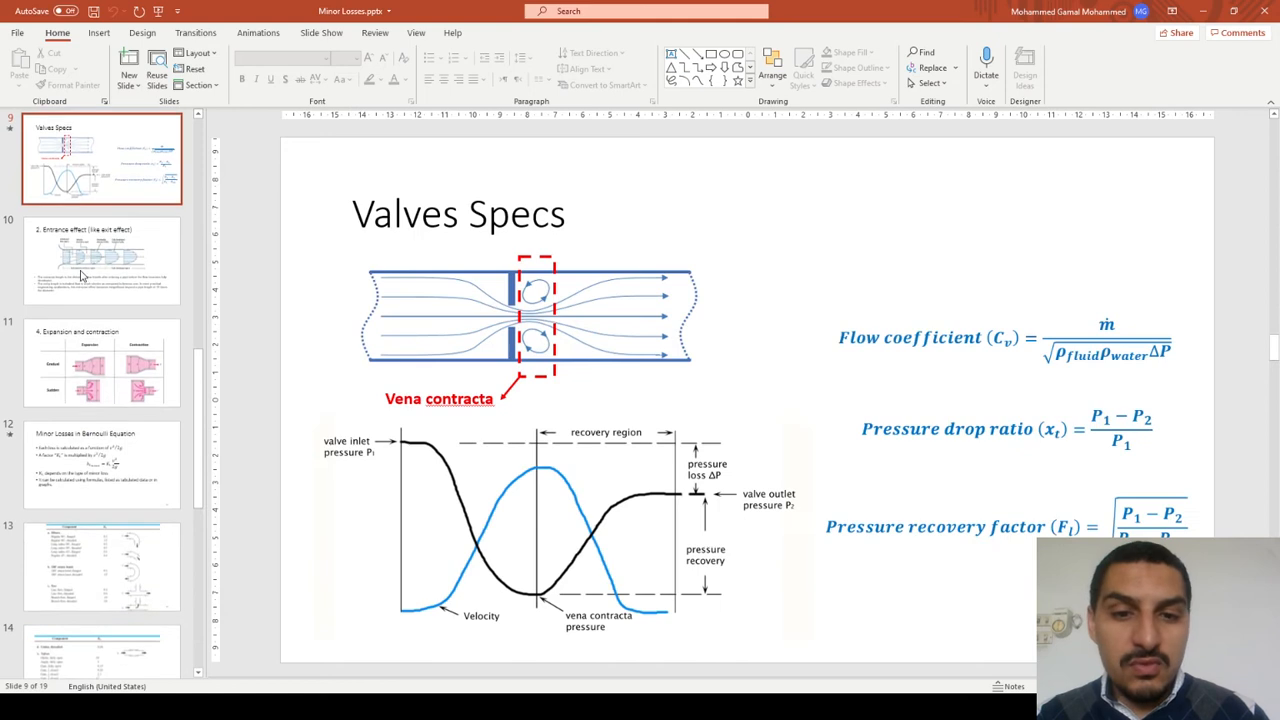
key(Up)
key(Up)
key(Up)
key(Up)
key(Down)
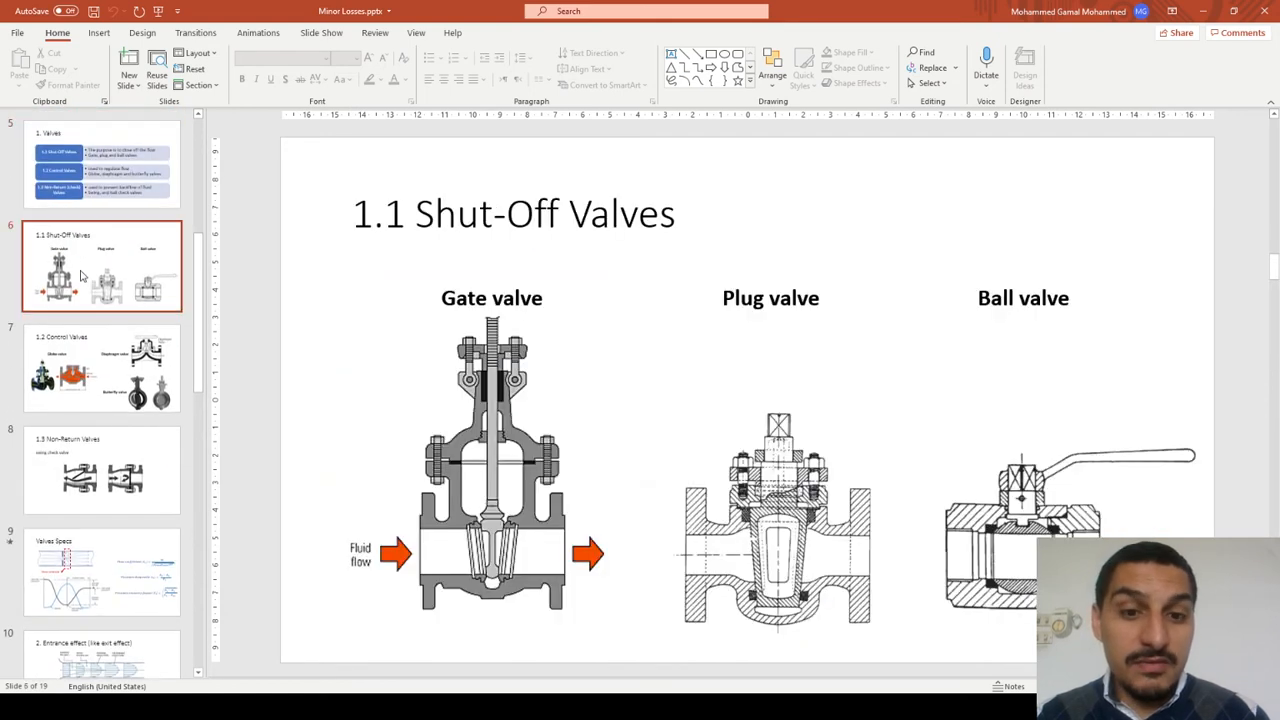
key(Up)
key(Up)
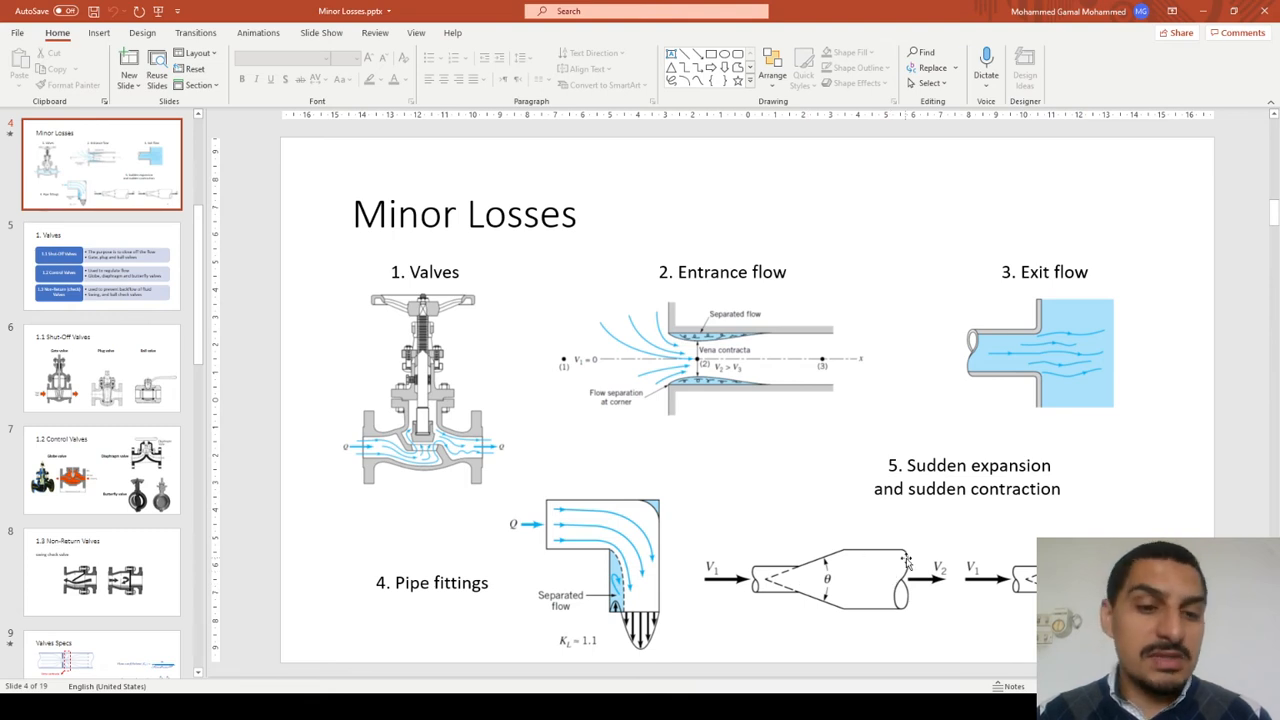
Step: Switch back to Aspen Plus and set the number of gate valves on pipe T-5 to 1
key(alt+Tab)
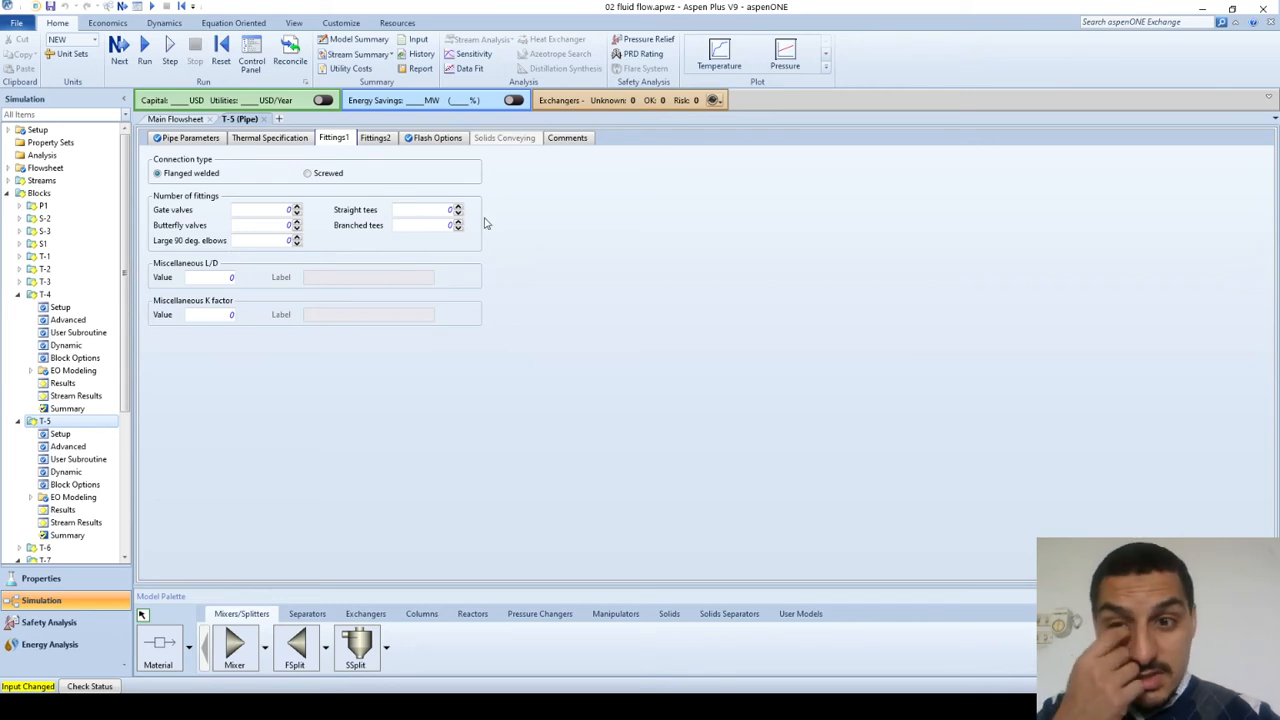
click(297, 207)
click(297, 238)
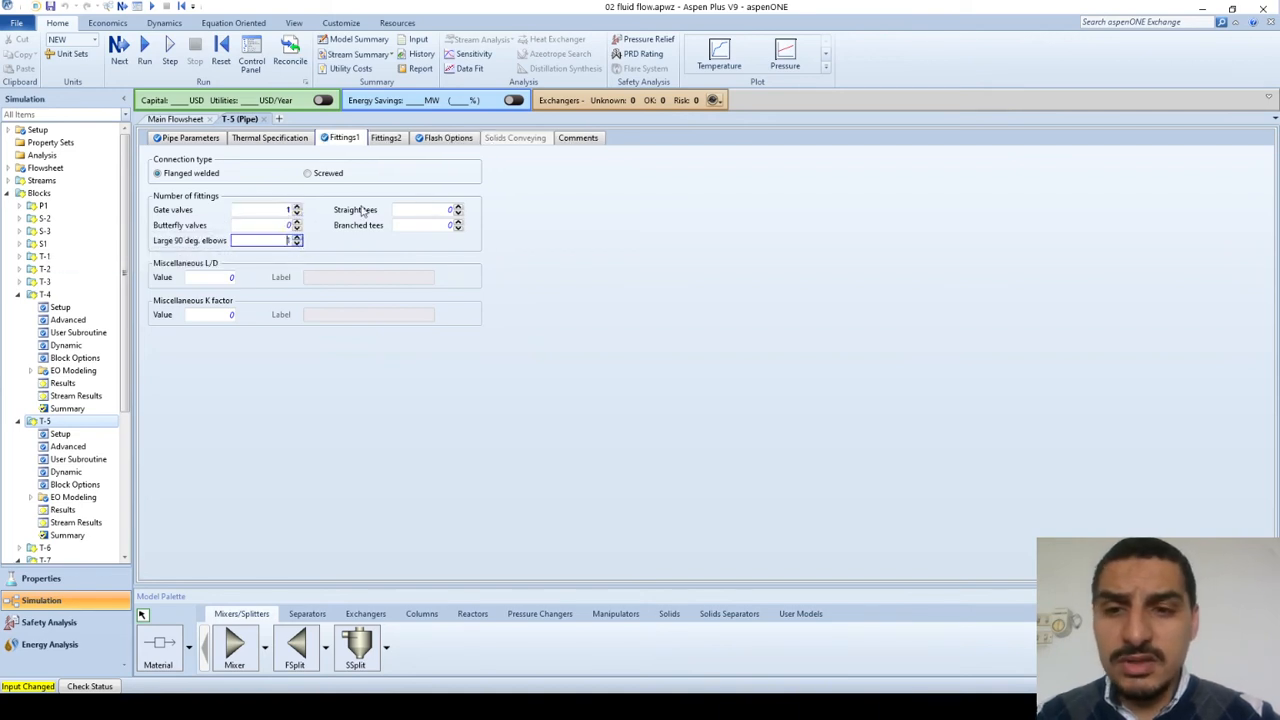
click(458, 207)
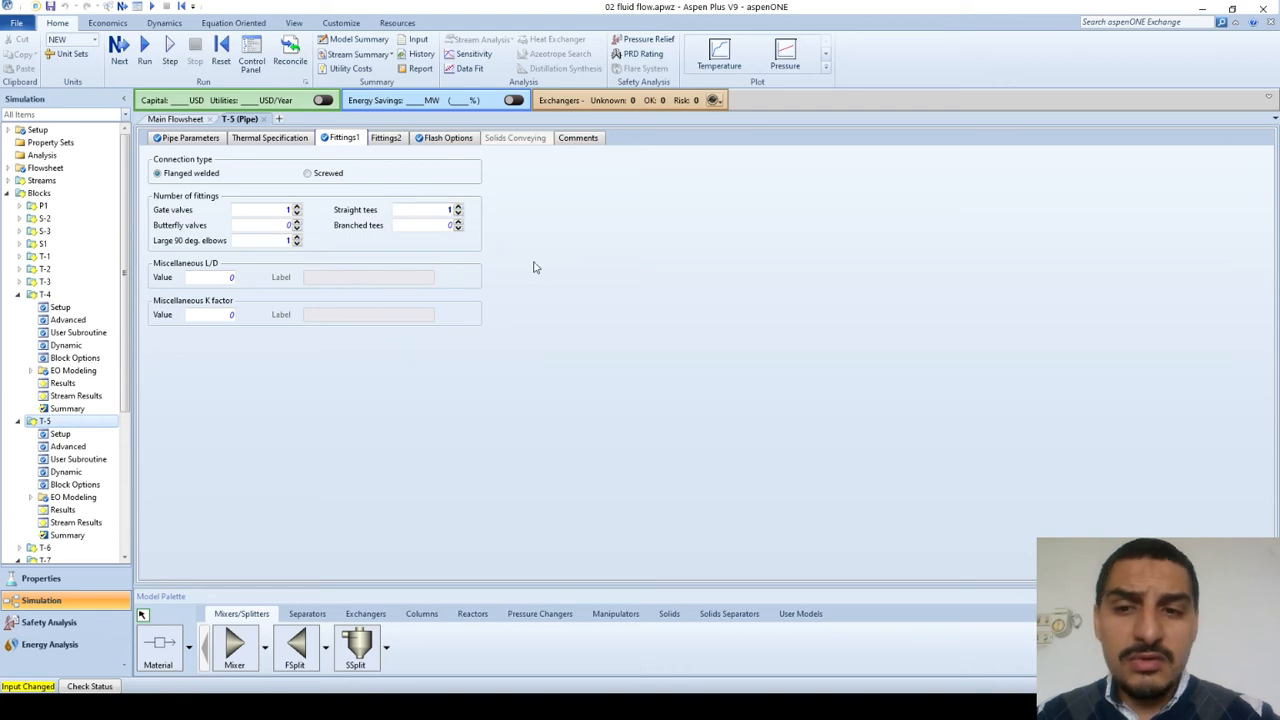
click(458, 222)
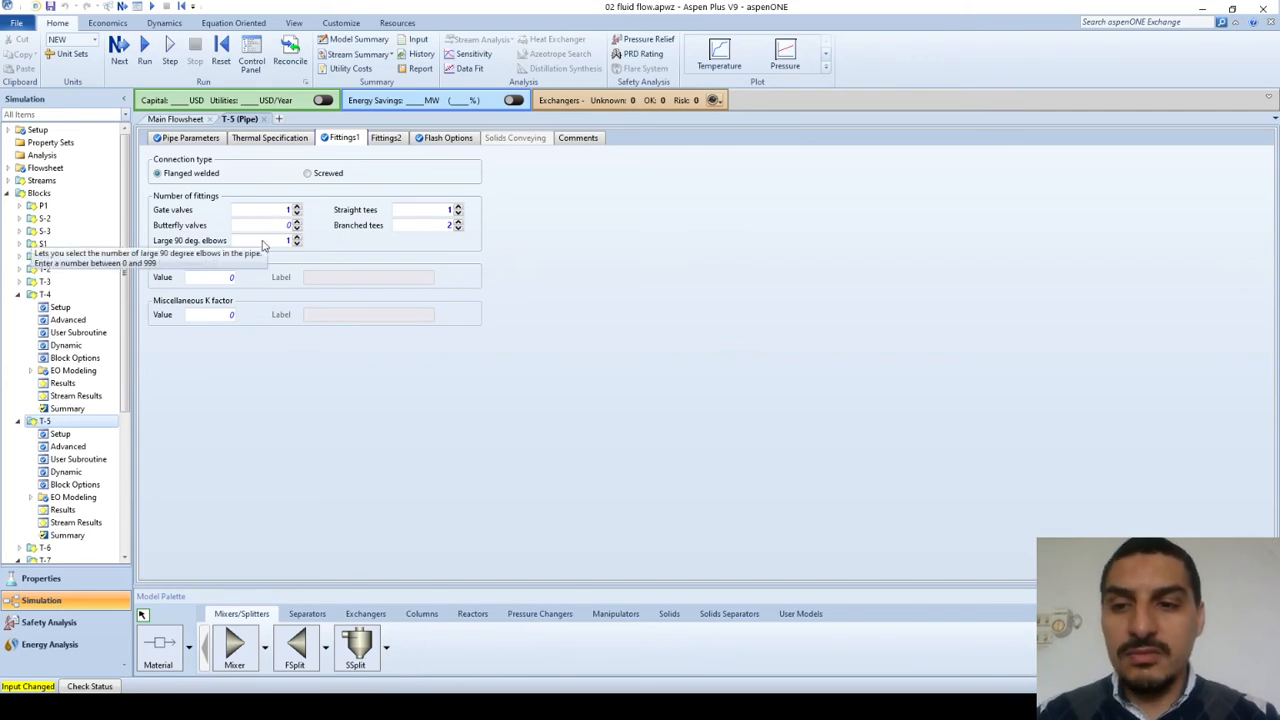
click(457, 228)
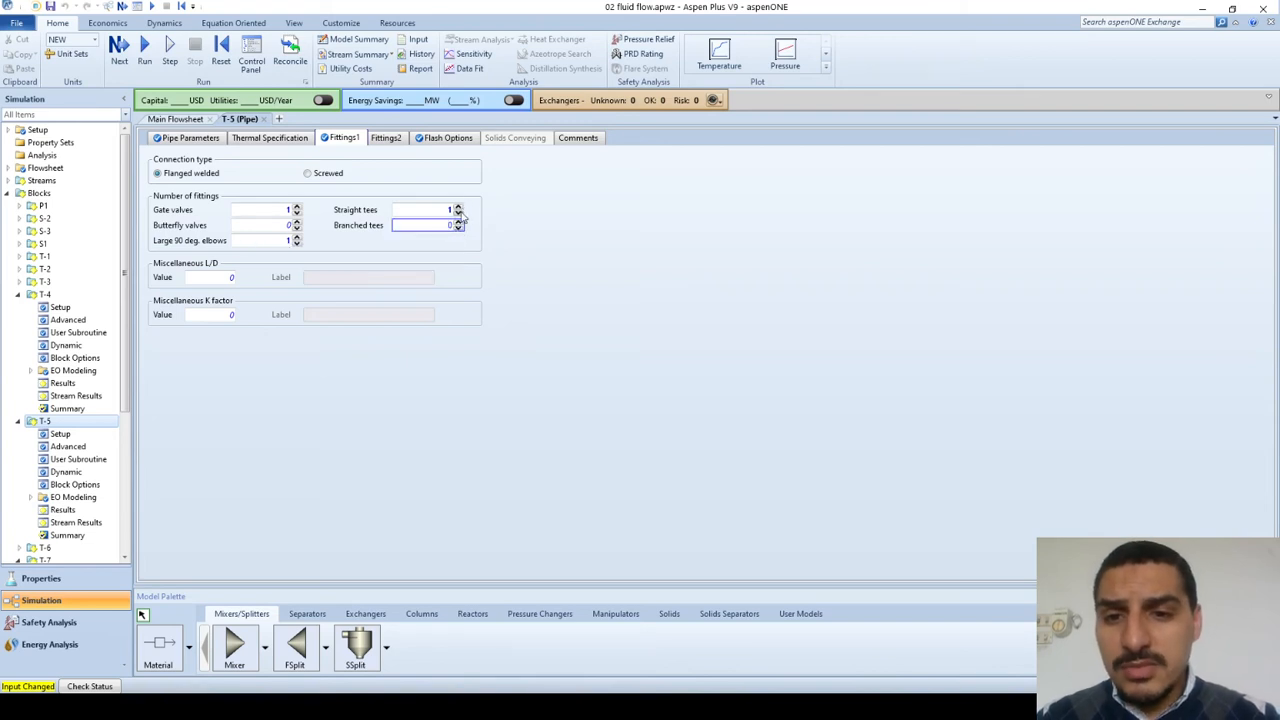
click(458, 212)
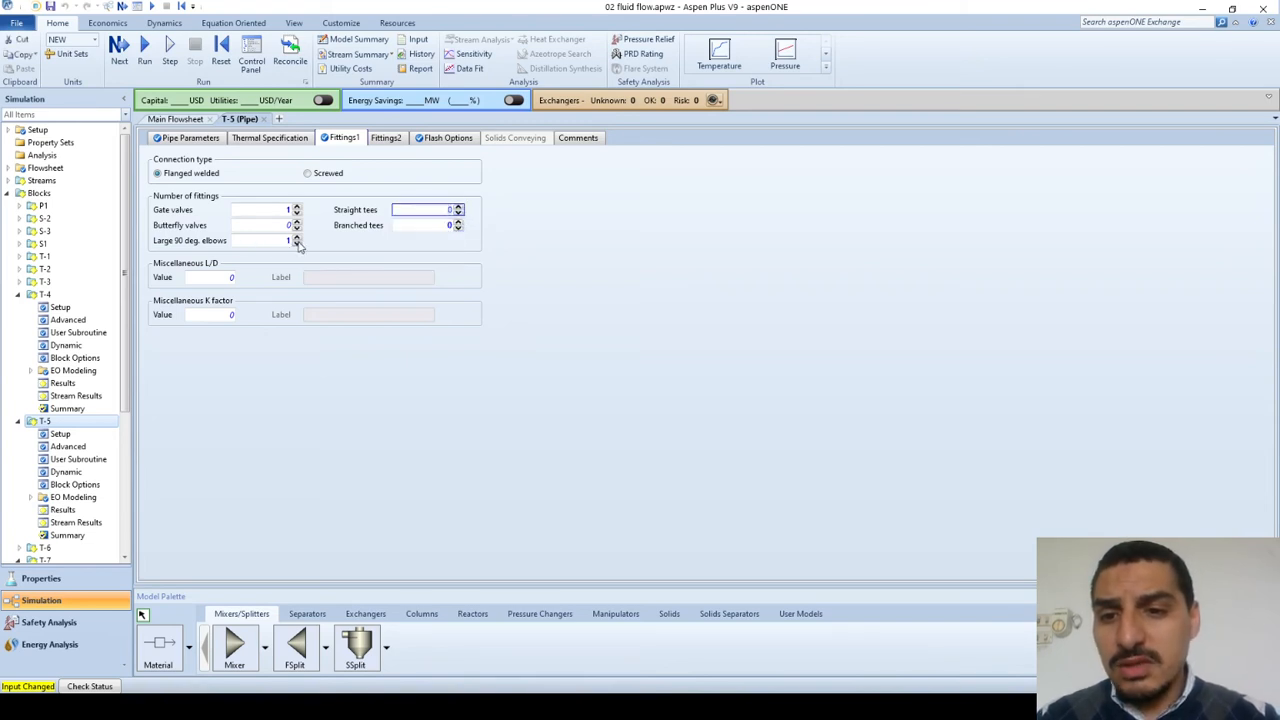
click(297, 243)
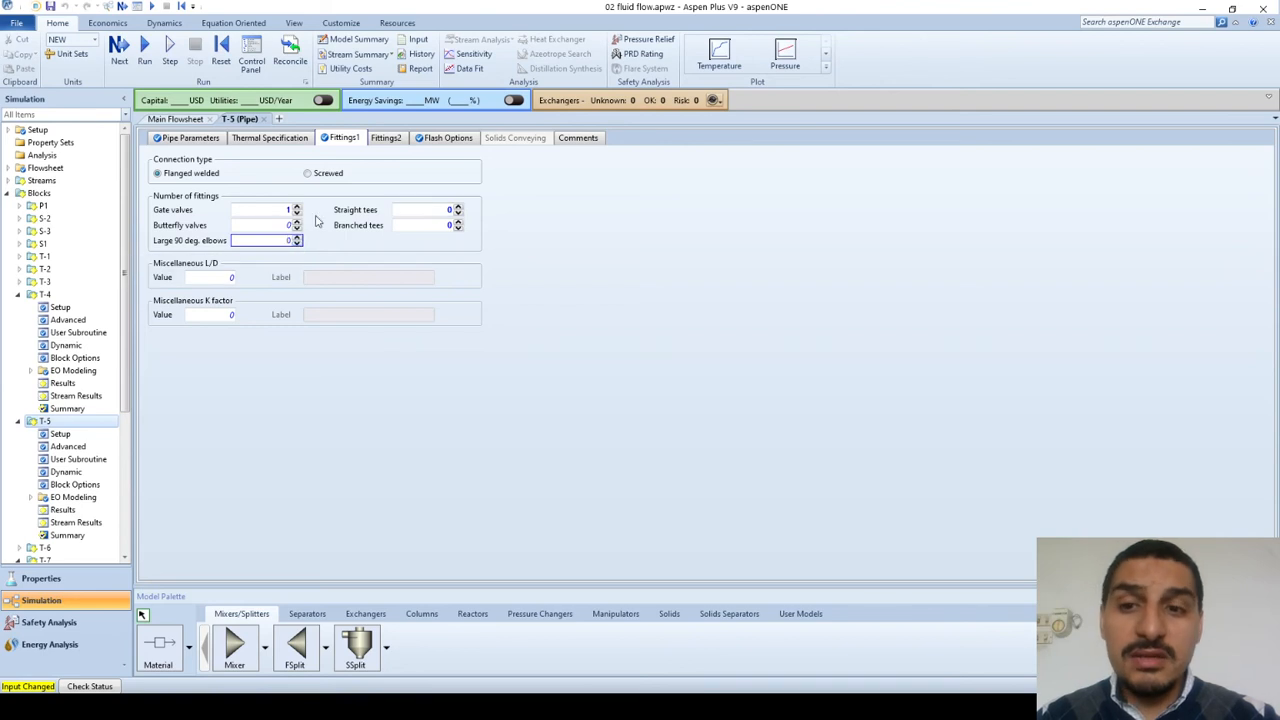
click(315, 217)
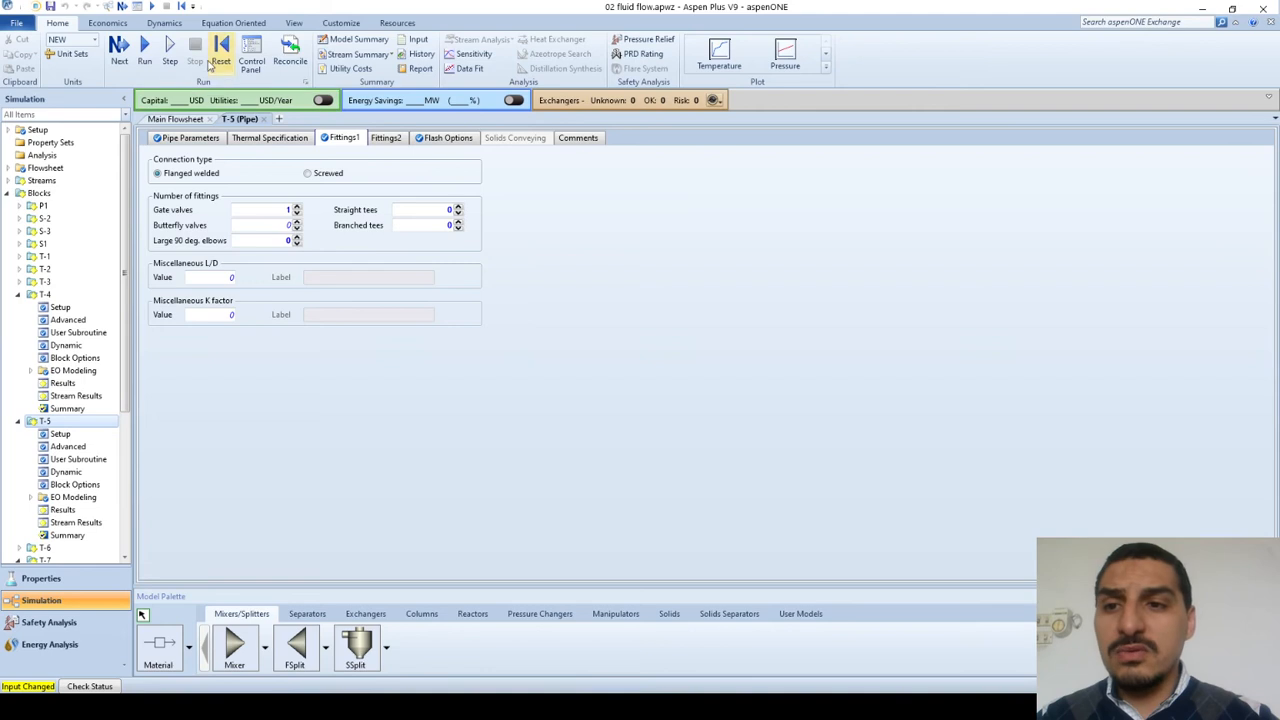
Step: Run the simulation and open the results summary of pipe T-5
click(144, 52)
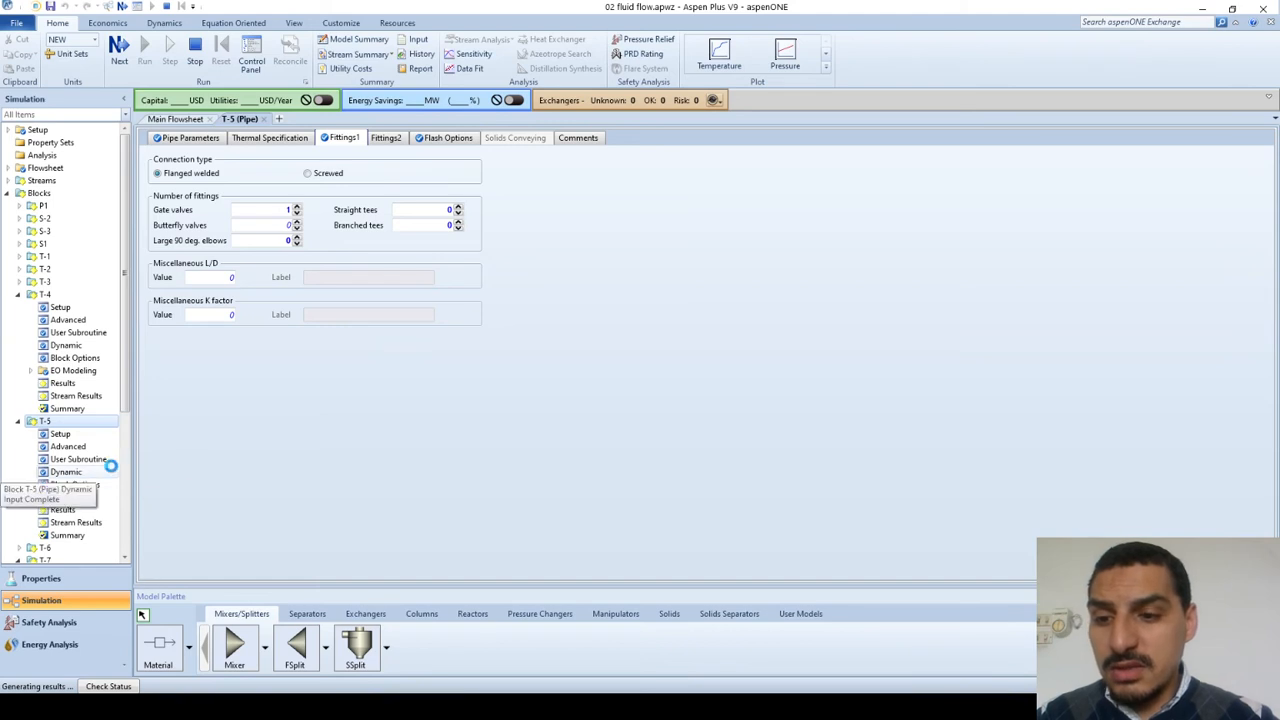
click(62, 511)
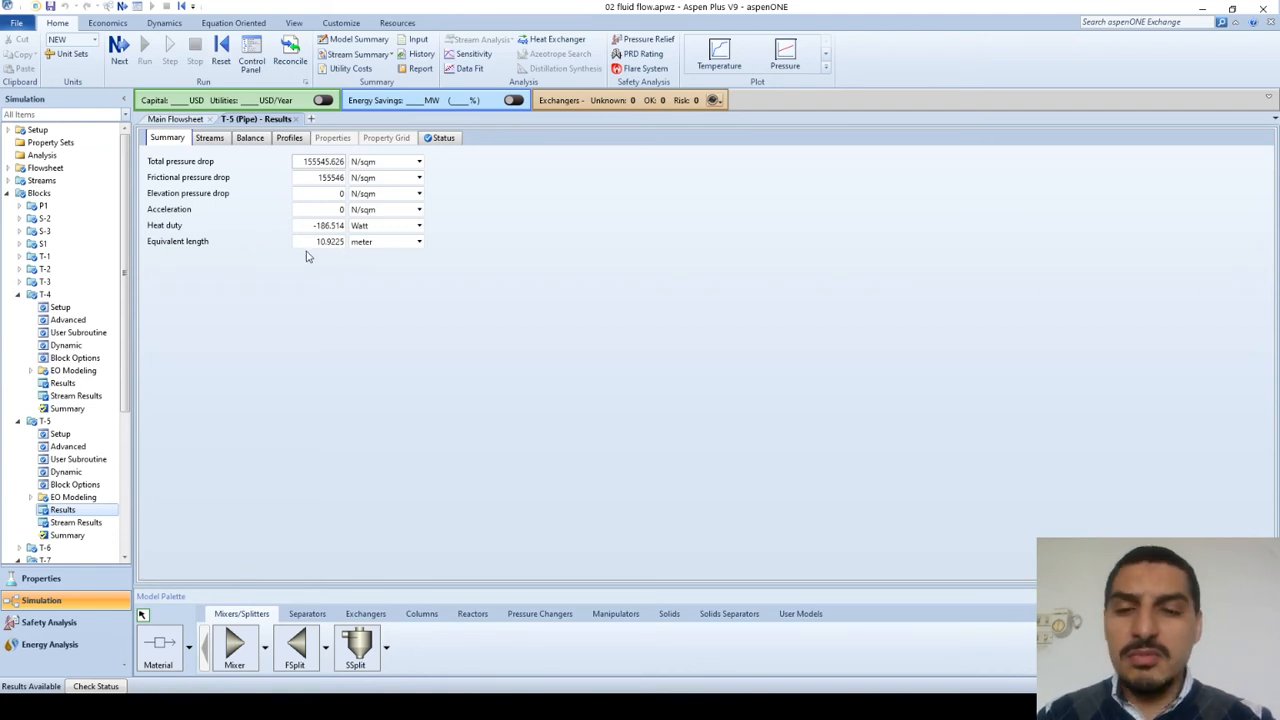
Step: Switch to PowerPoint, view the Equivalent length and Modified Bernoulli Equation slides, and collapse the ribbon for a larger slide view
key(alt+Tab)
key(End)
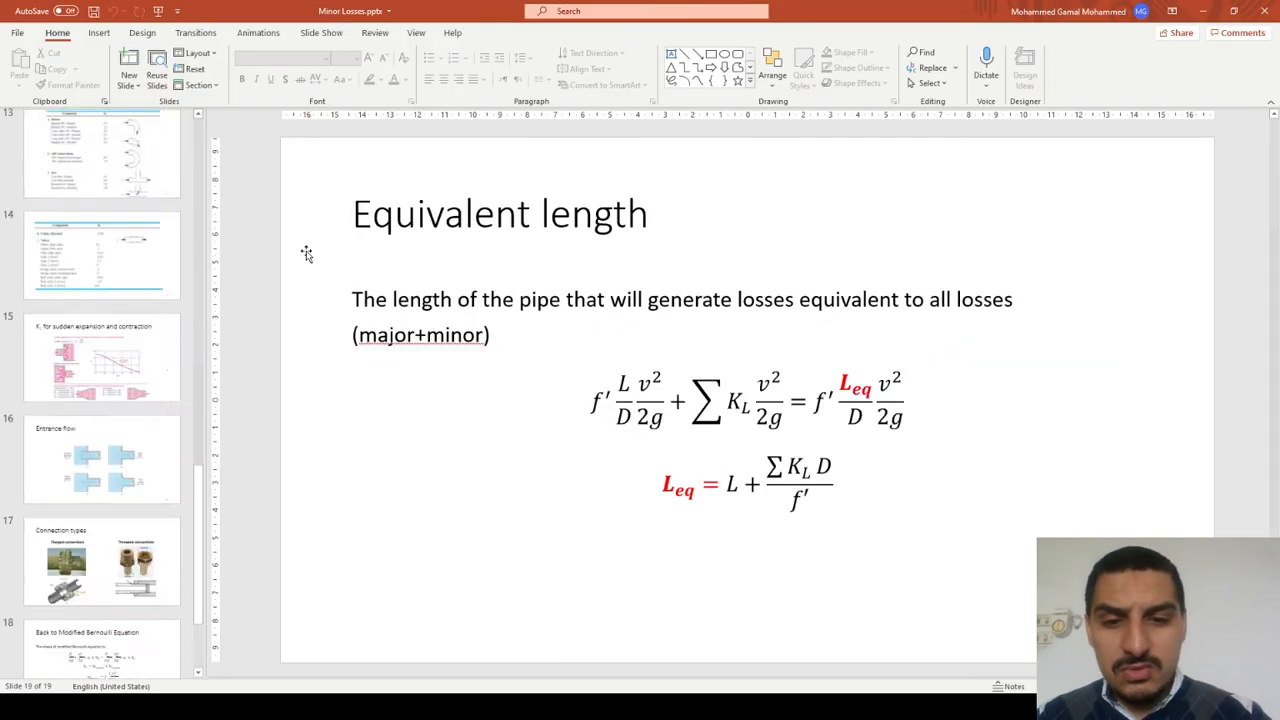
key(Up)
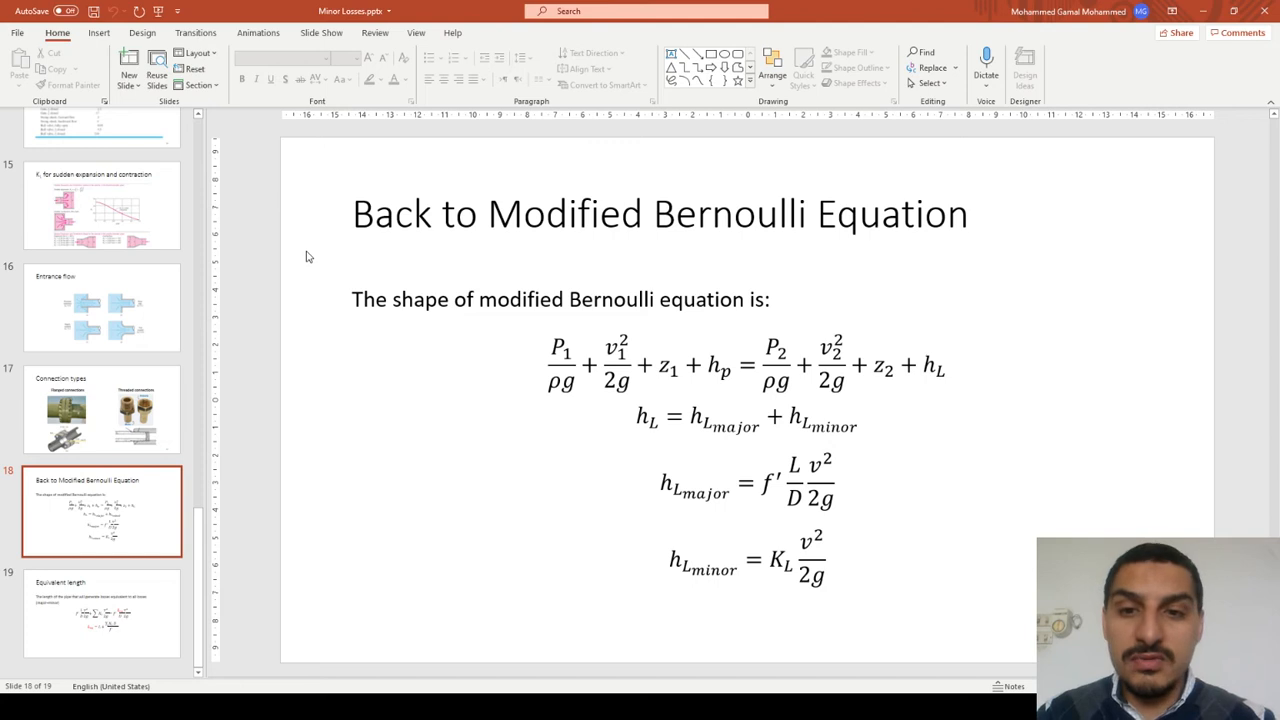
double_click(57, 33)
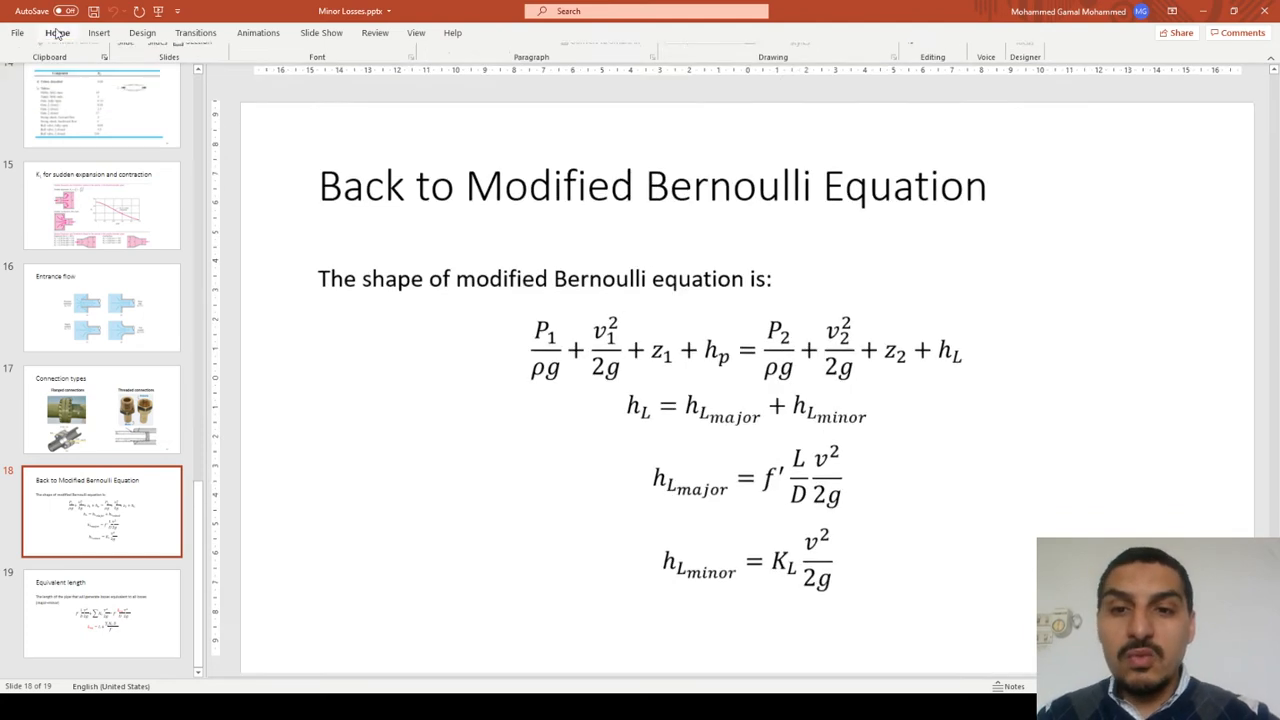
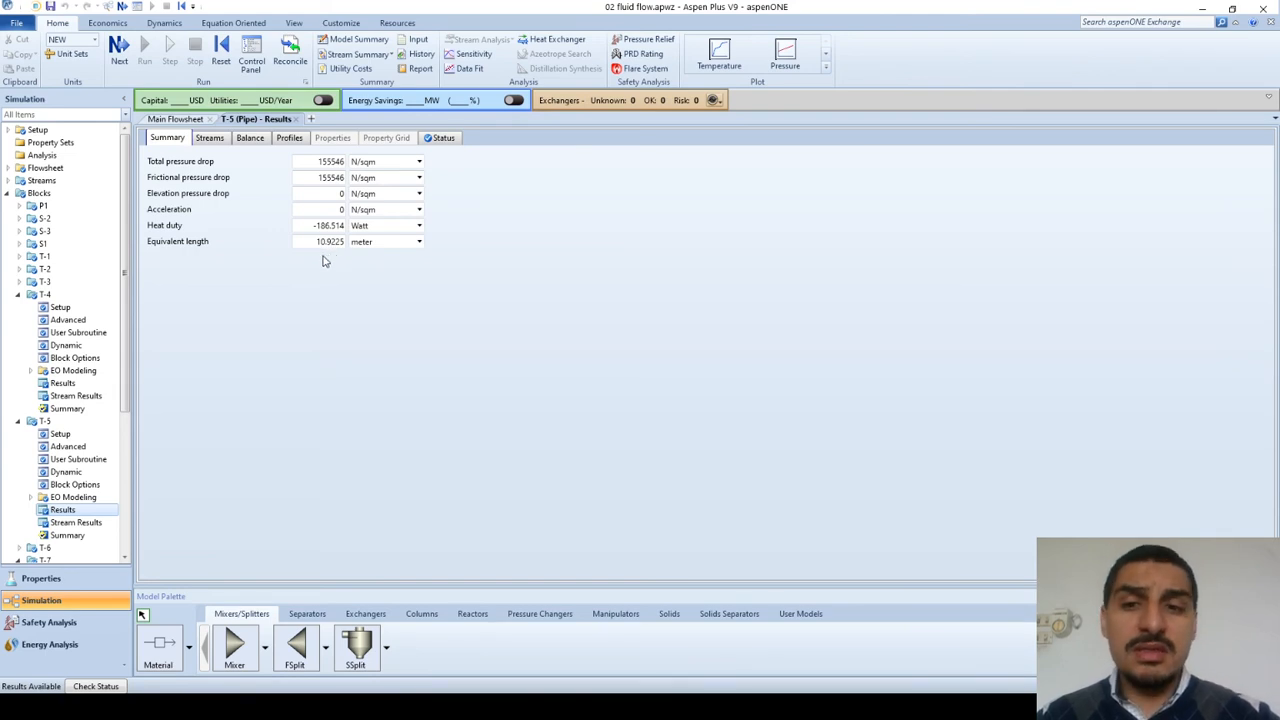
Step: Check the fittings set for pipe T-5, then switch to PowerPoint and view the component loss coefficient tables, ending on the valves table
click(71, 434)
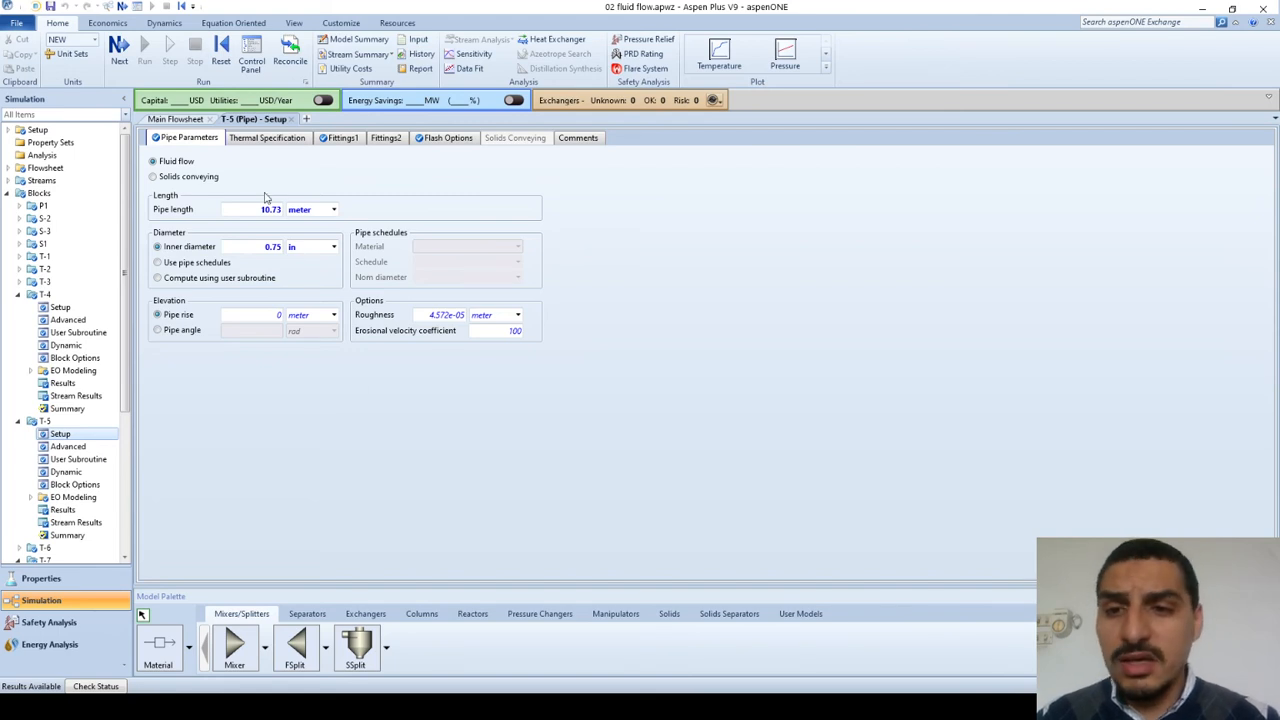
click(359, 142)
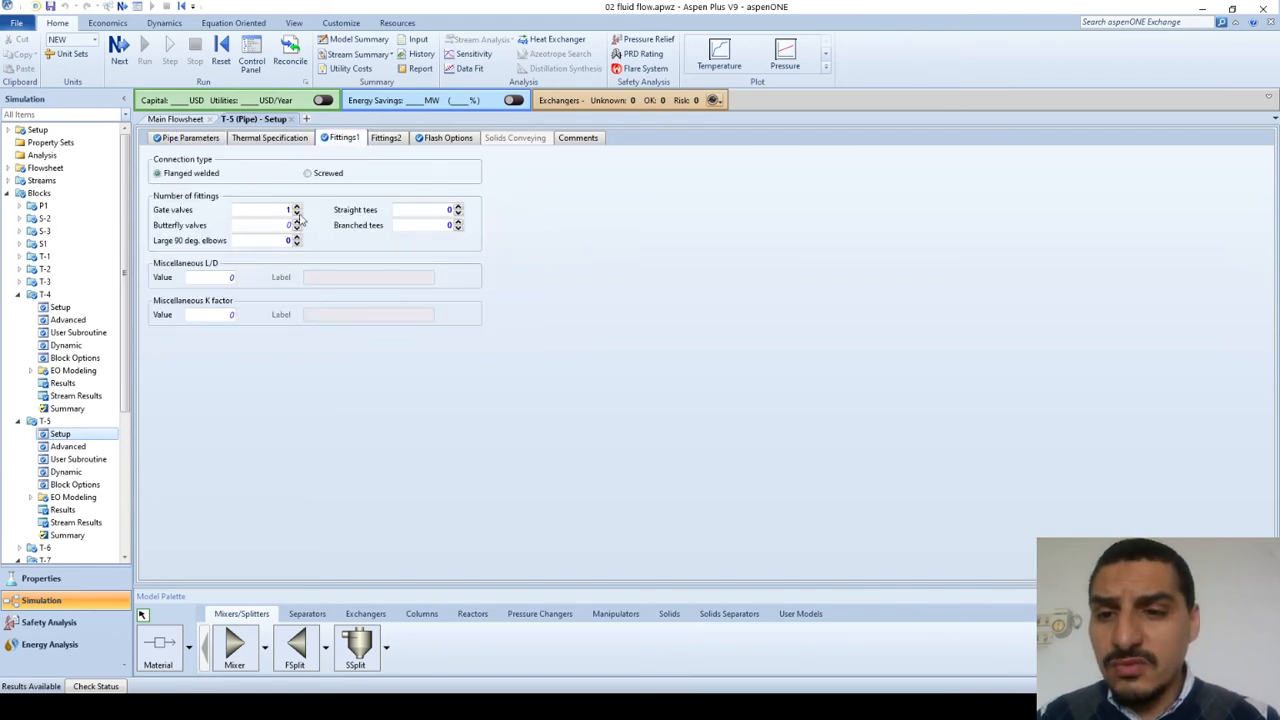
key(alt+Tab)
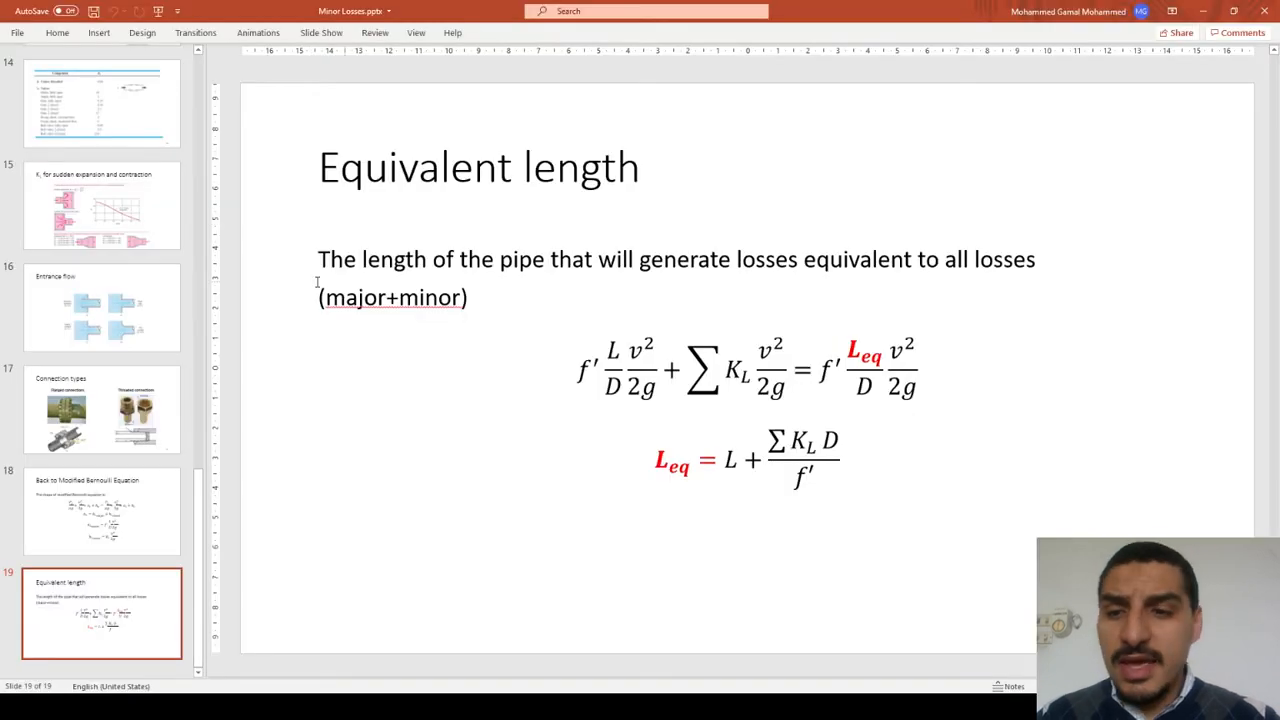
click(128, 215)
key(Up)
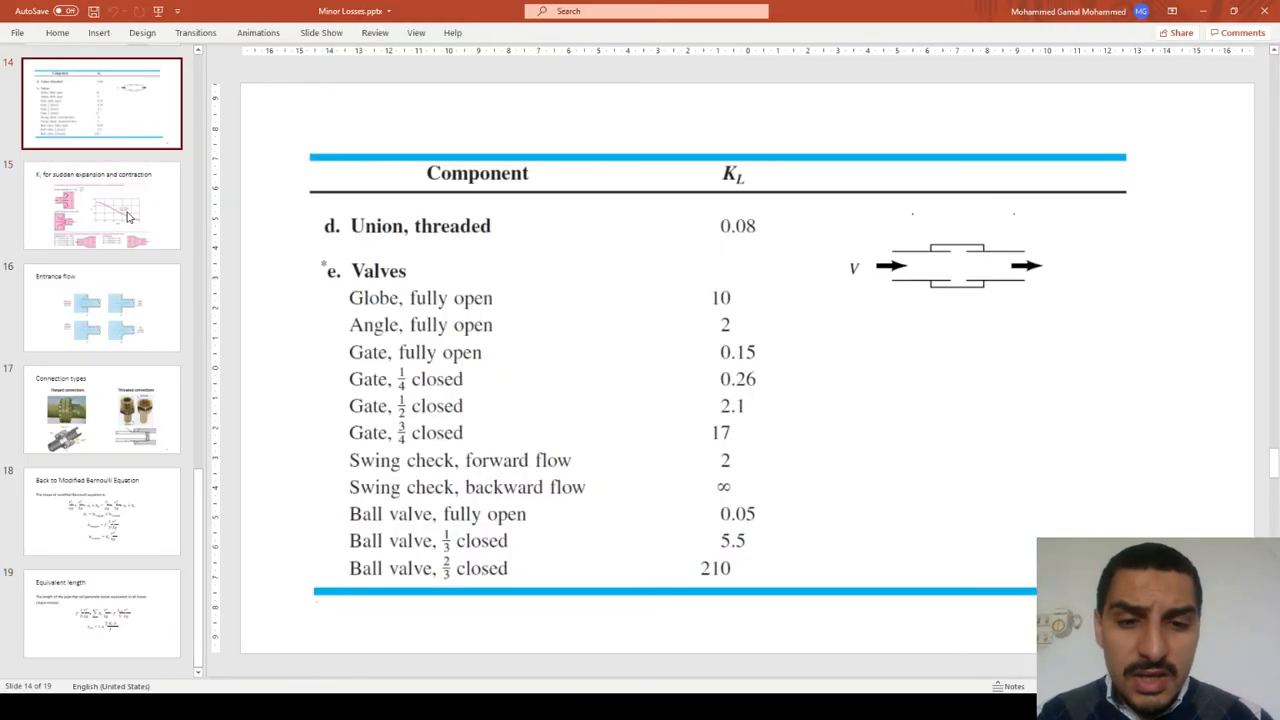
key(Up)
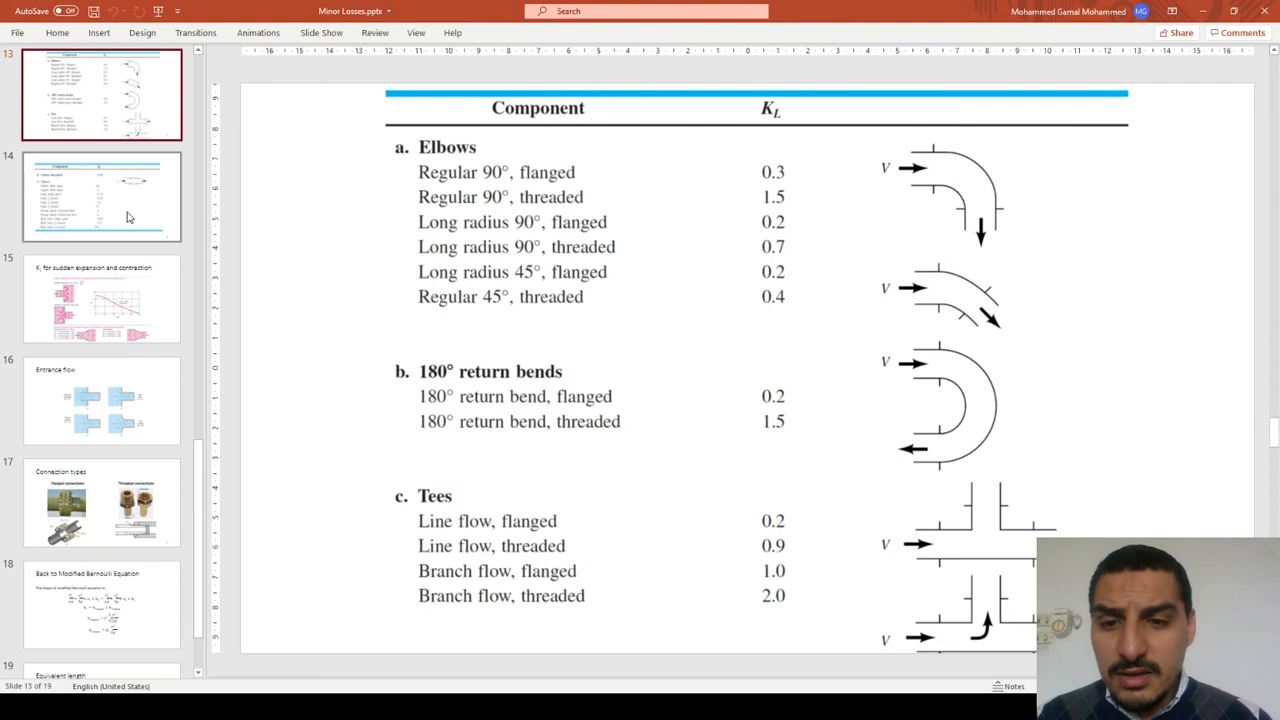
key(Down)
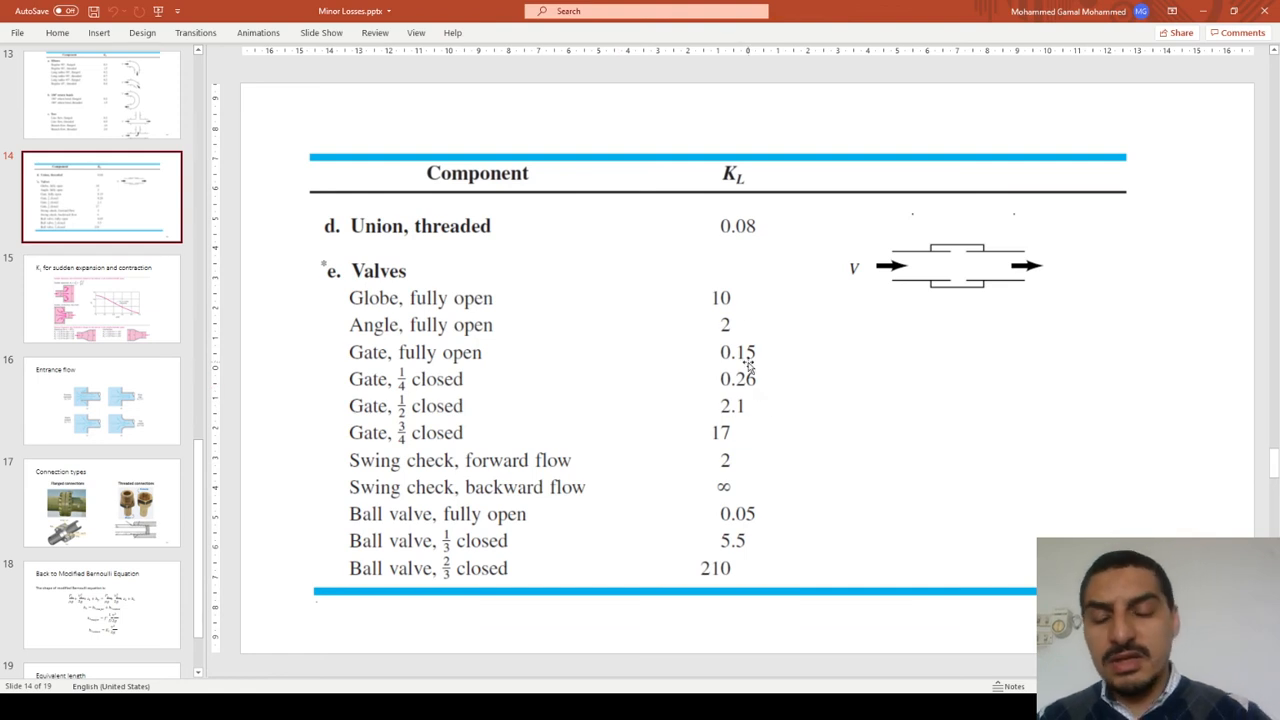
Step: Switch to Excel, set the loss coefficient K to 0.15 on the T-5 + minor losses sheet, and select the equivalent length cell
key(alt+Tab)
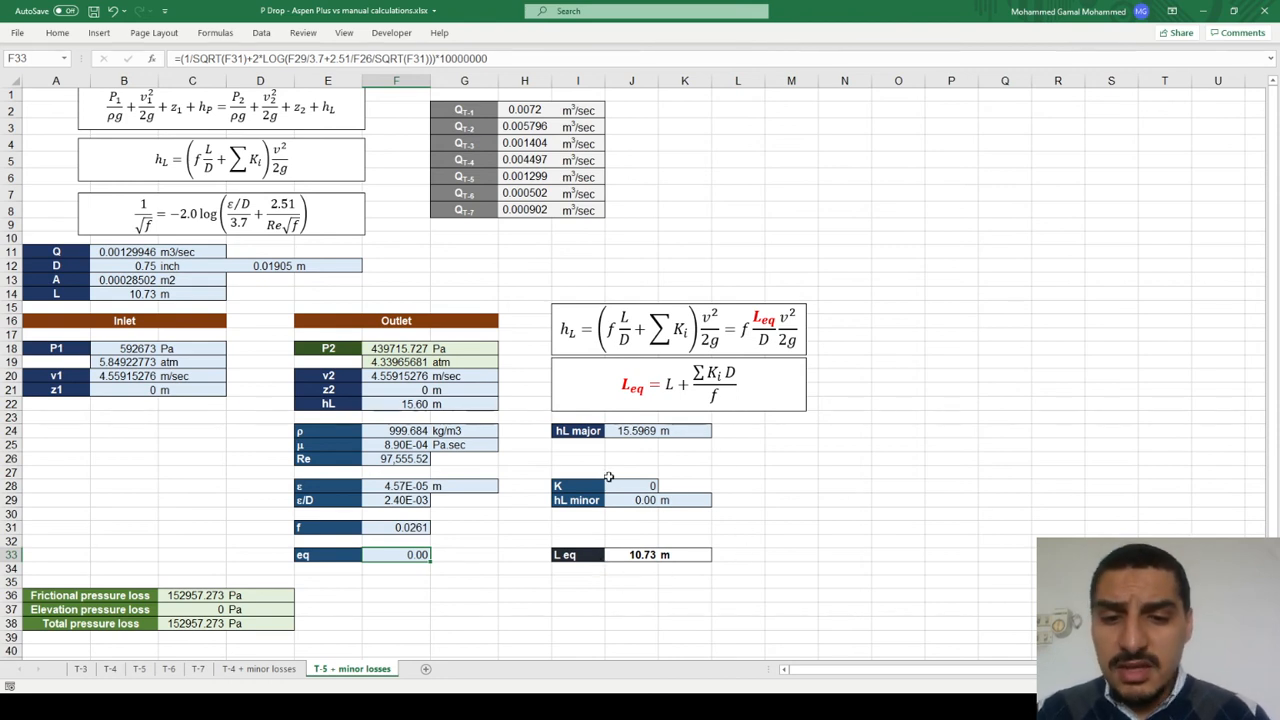
key(alt+Tab)
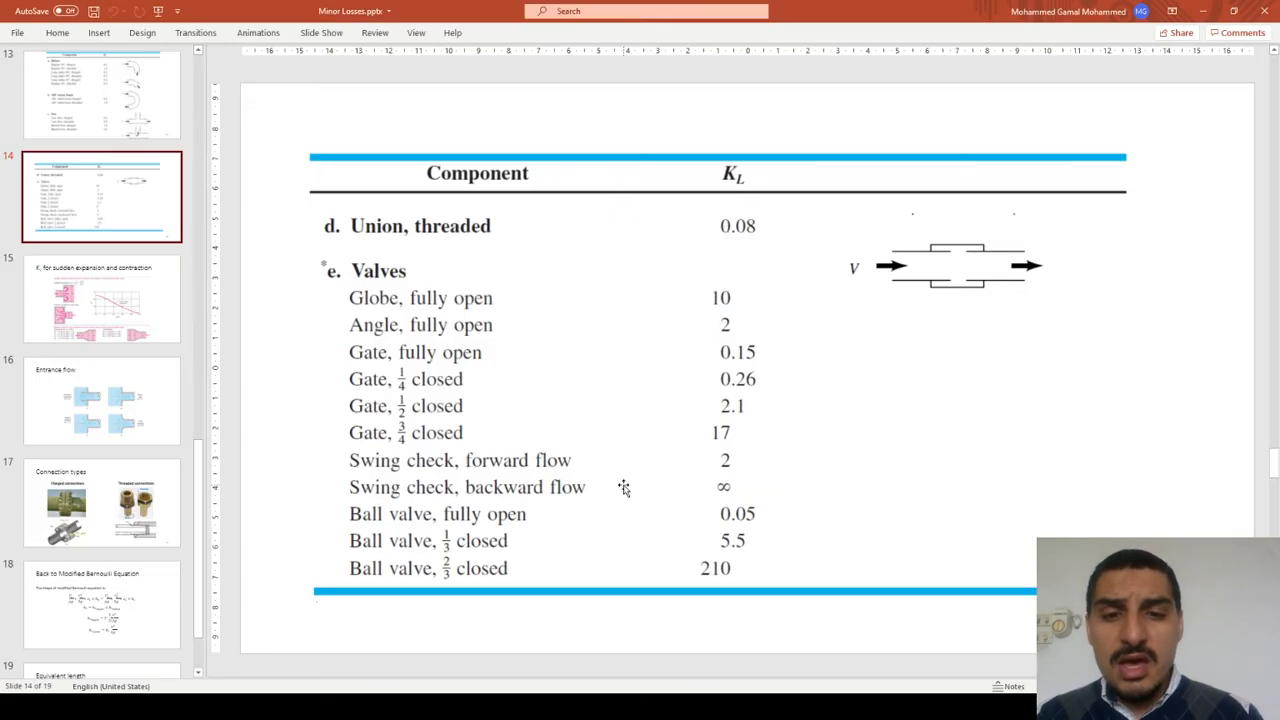
key(alt+Tab)
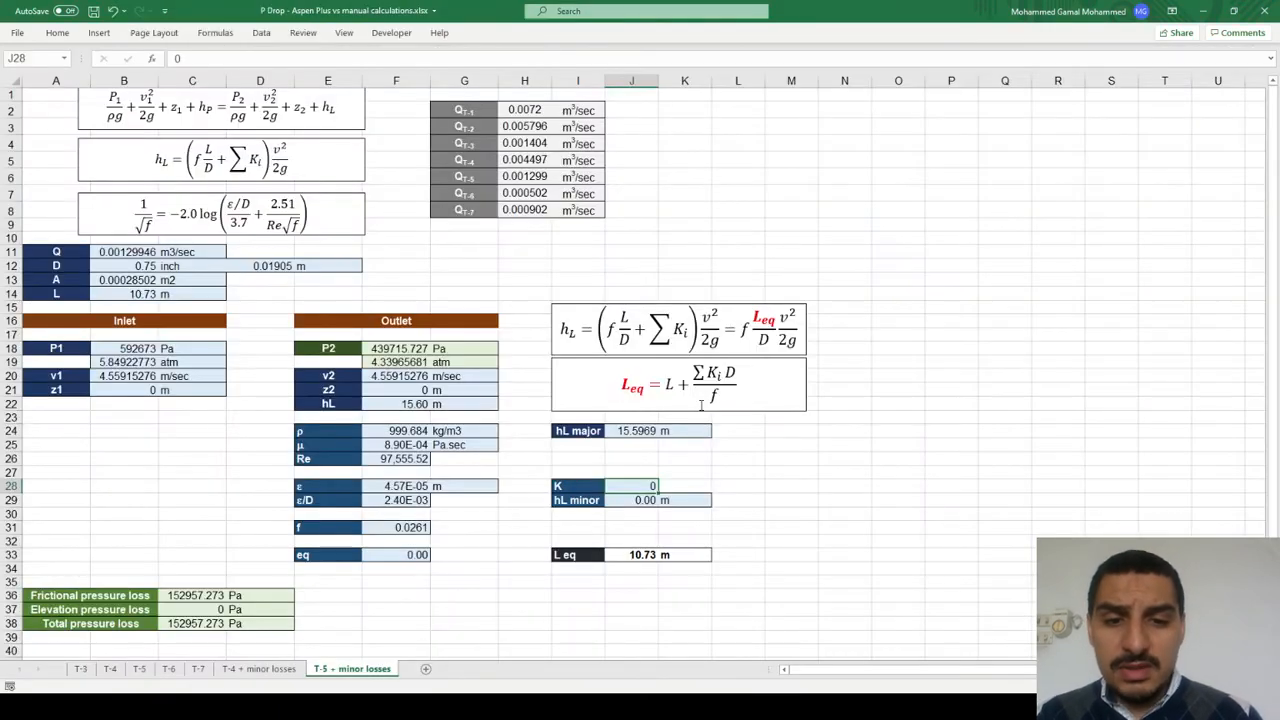
text(0.15)
key(Return)
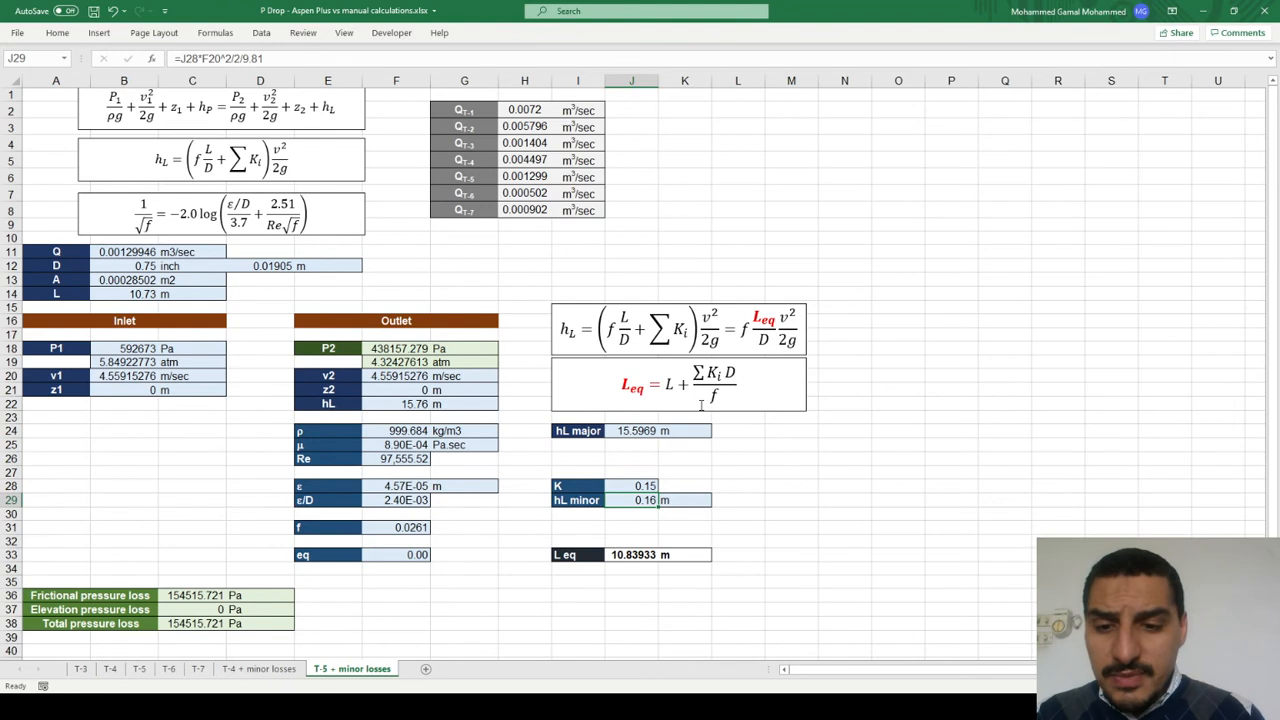
key(Down)
key(Down)
key(Down)
key(Down)
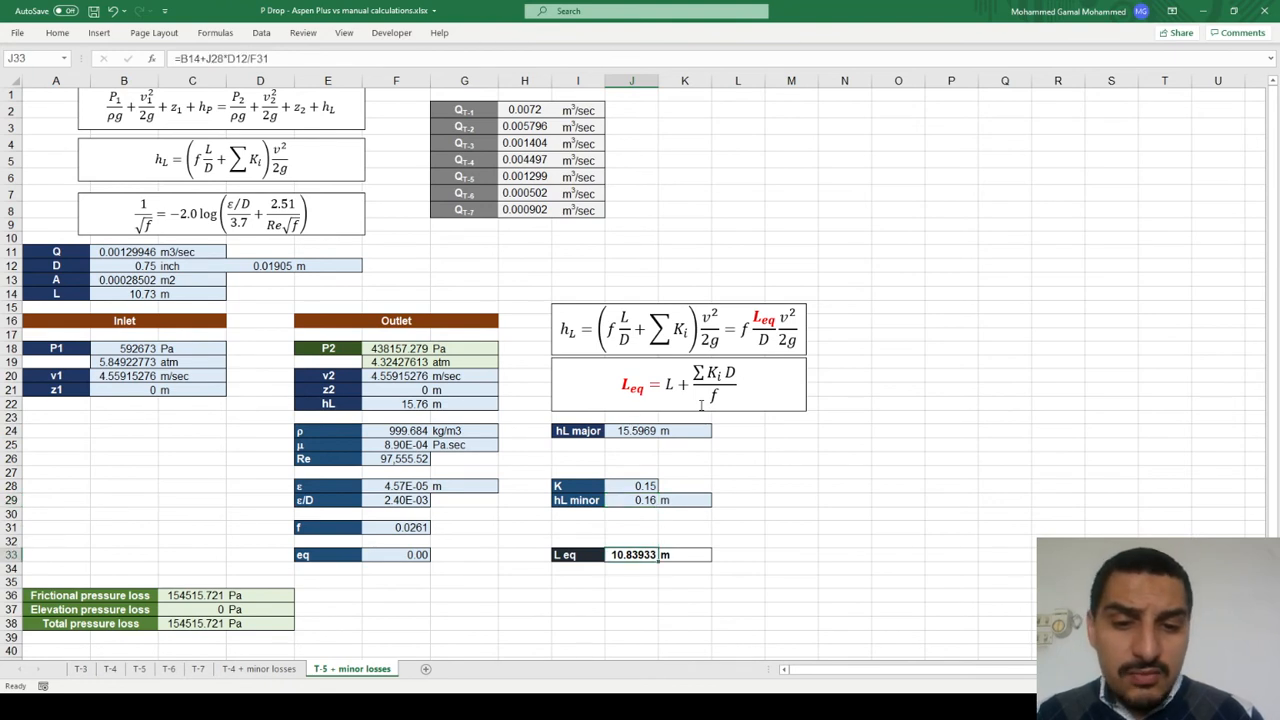
Step: Switch to Aspen Plus and open the results of pipe T-5, then return to Excel to compare the equivalent length
key(alt+Tab)
key(alt+Tab)
key(Tab)
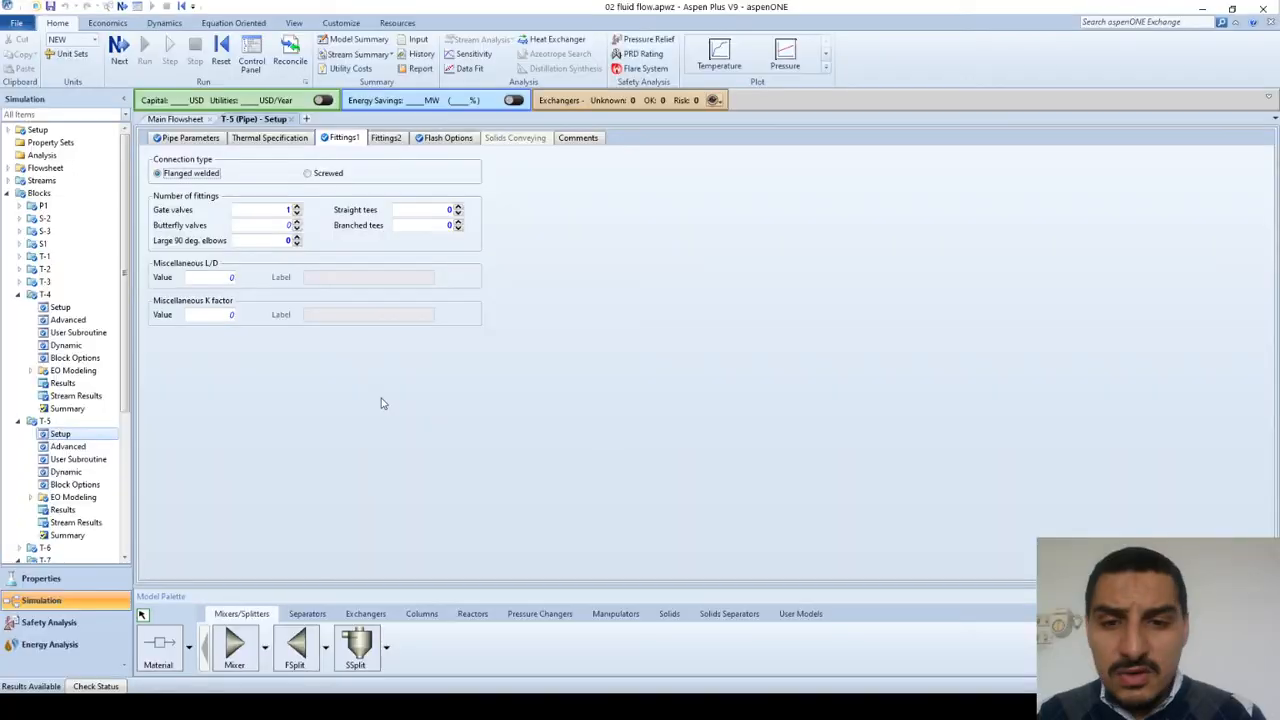
click(60, 521)
click(60, 511)
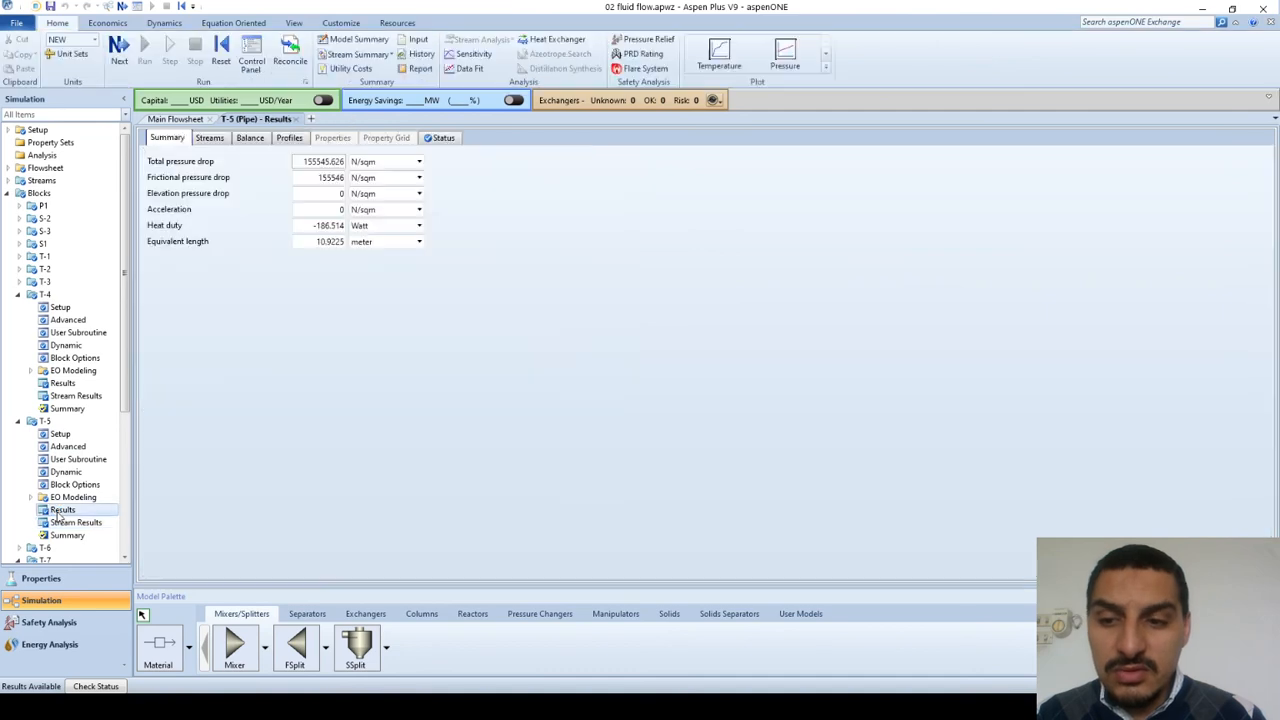
key(alt+Tab)
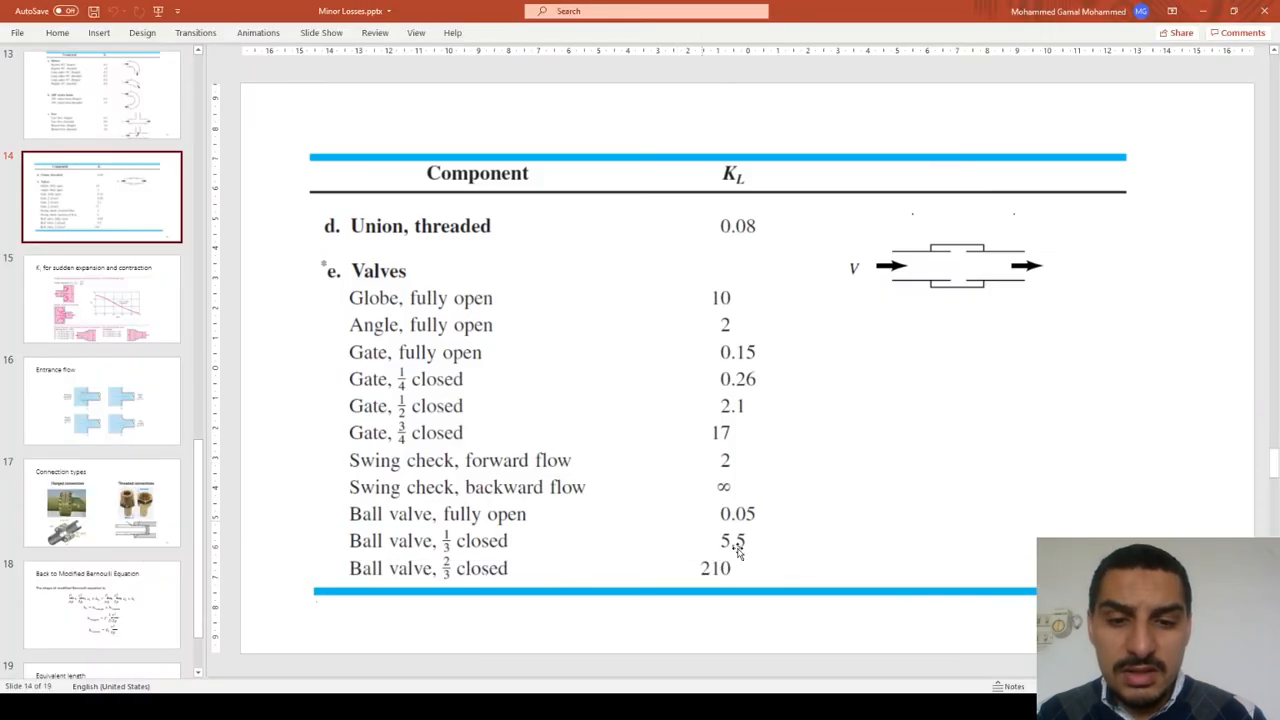
key(alt+Tab)
key(Tab)
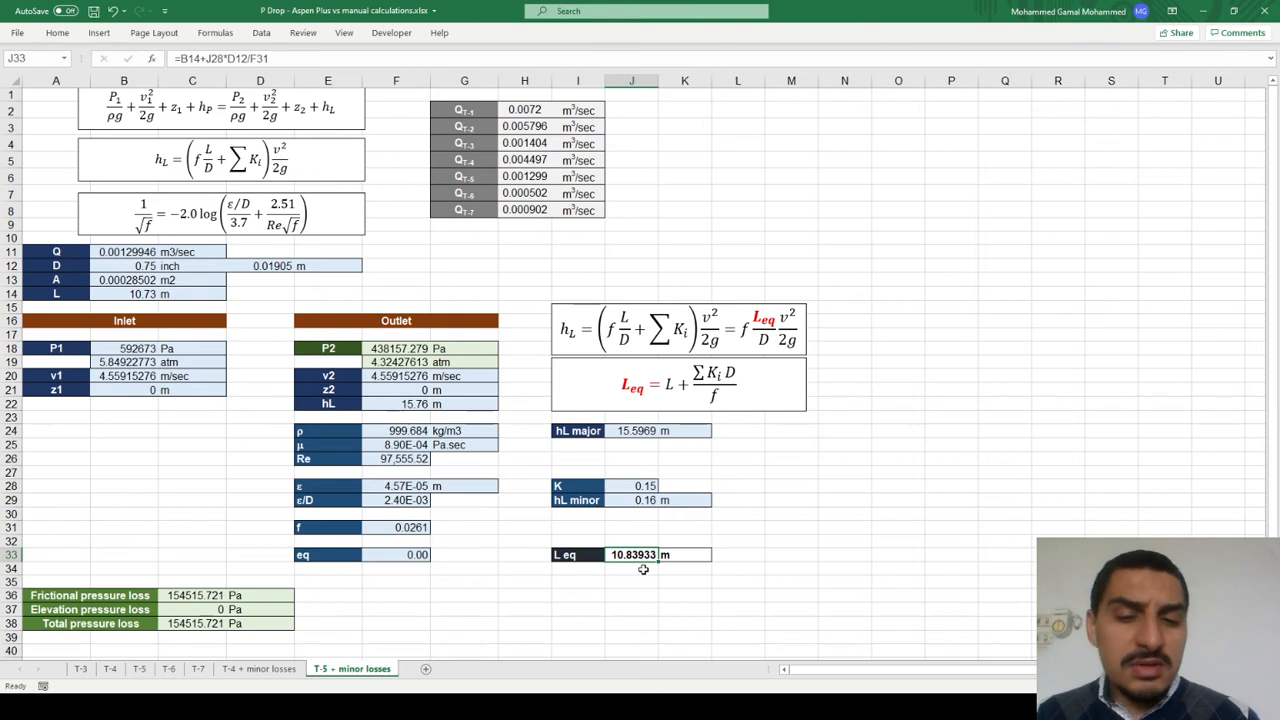
Step: Select the K value in the sheet and compare it with the gate valve coefficients on the PowerPoint valves slide
key(Up)
key(Up)
key(Up)
key(Up)
key(Up)
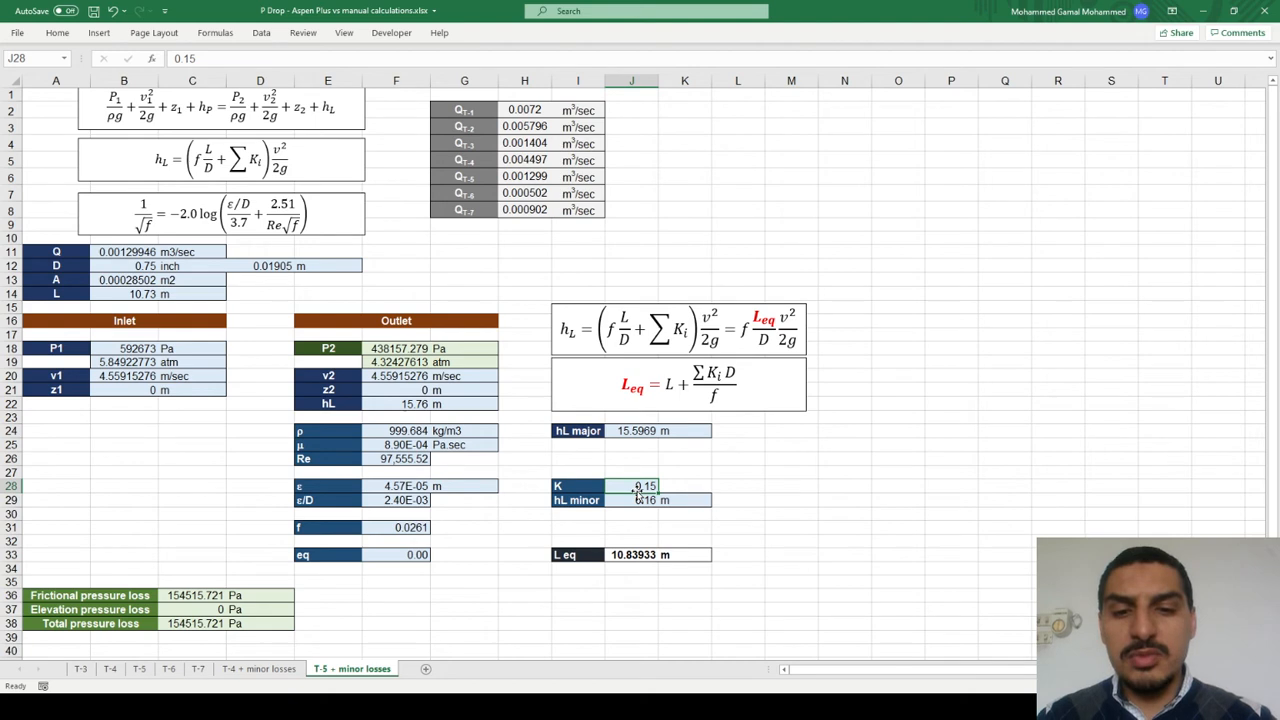
key(alt+Tab)
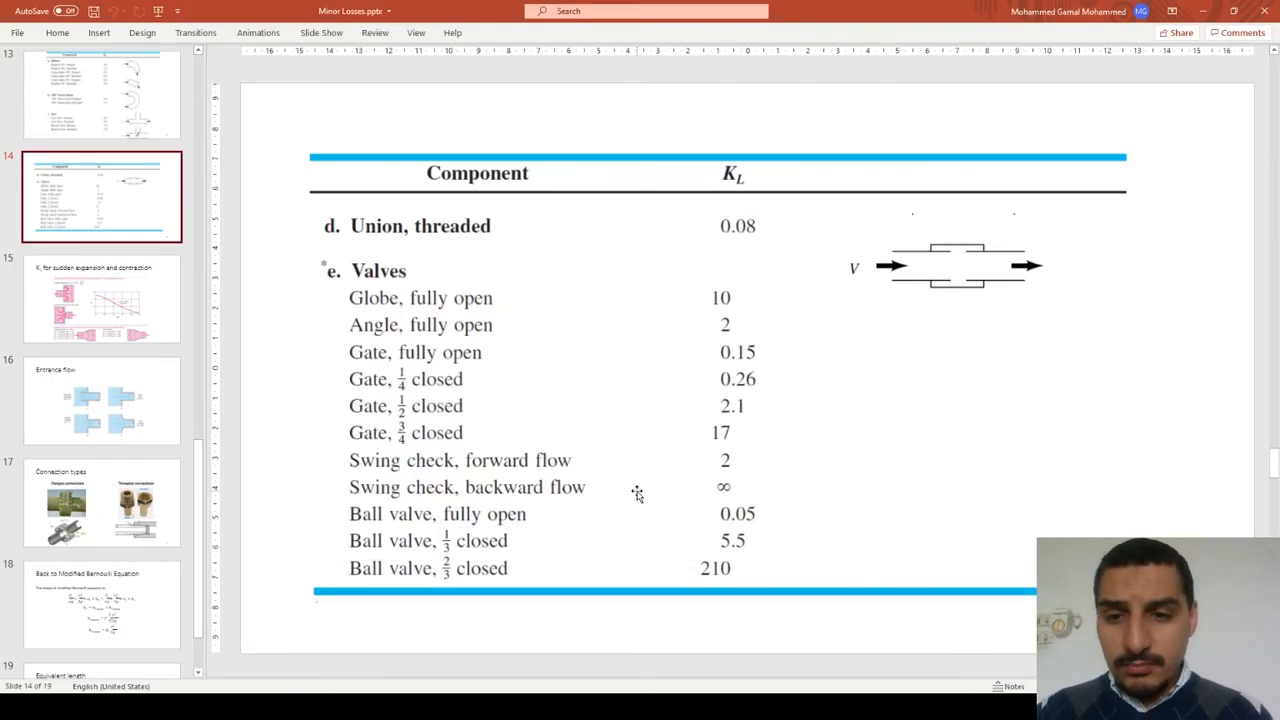
Step: Switch to Aspen Plus and compare the fittings of pipe T-5 with the valve opening options in the PowerPoint table
key(alt+Tab)
key(alt+Tab)
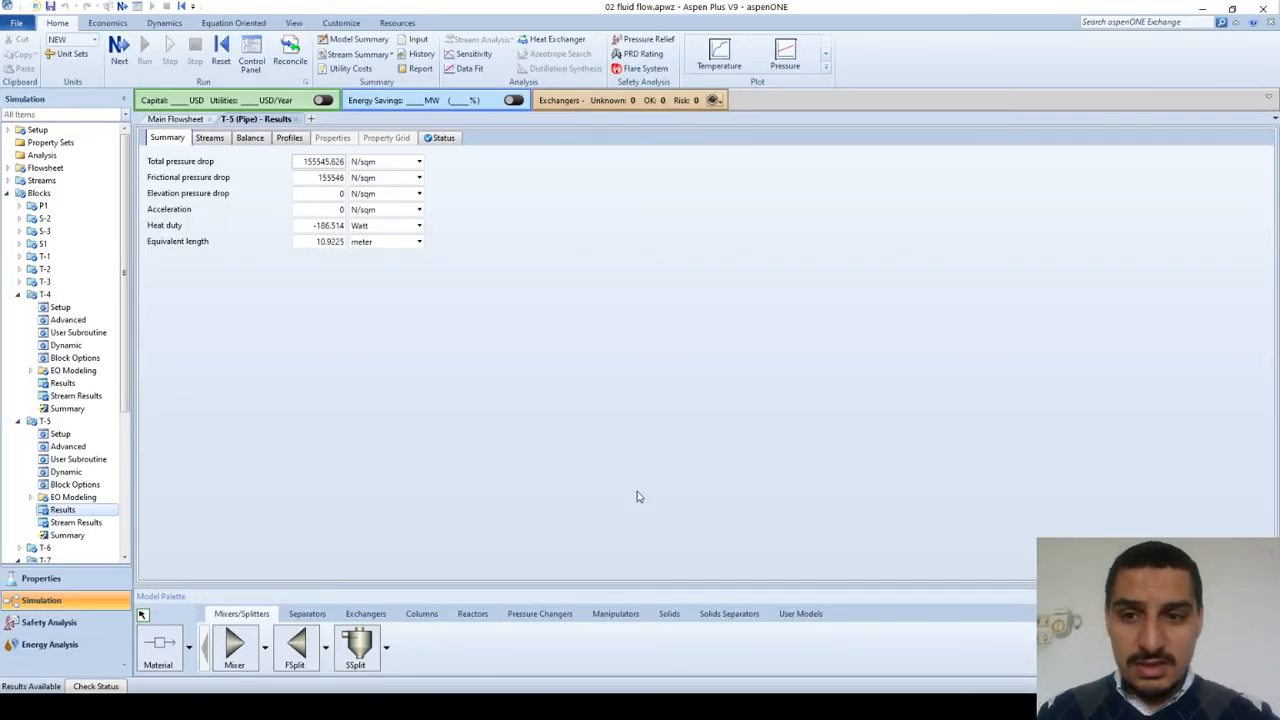
click(60, 434)
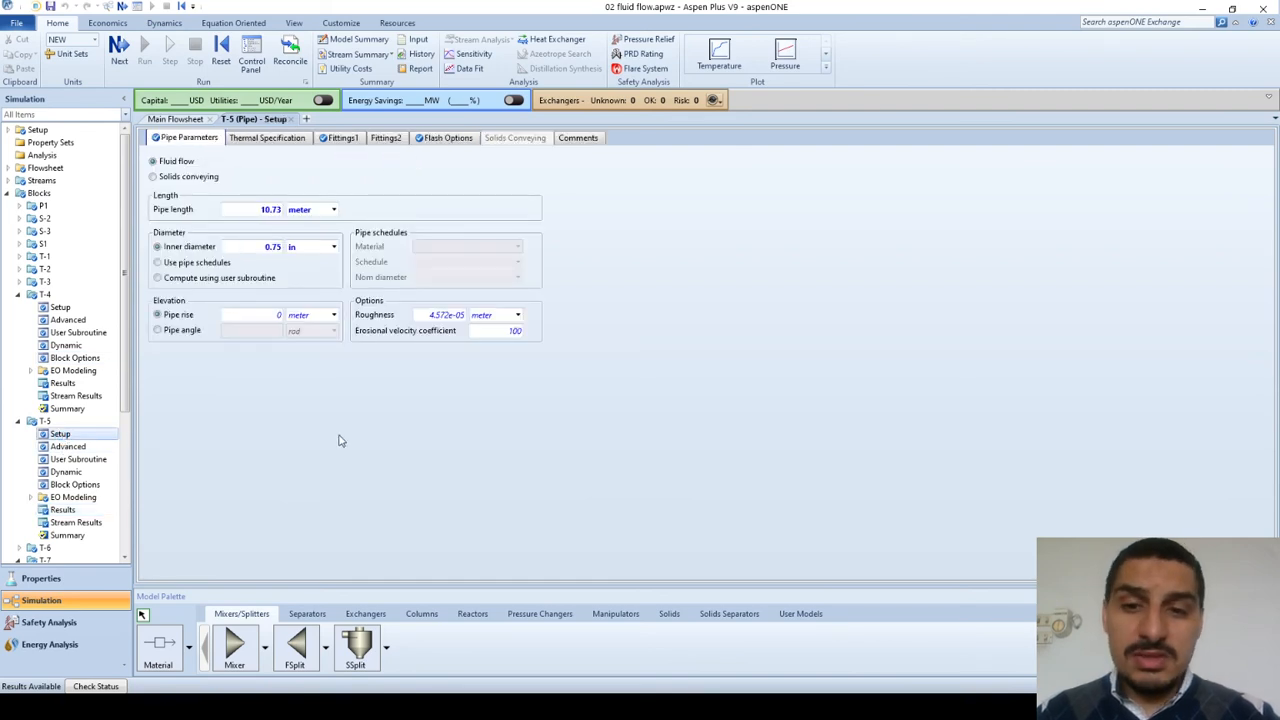
click(343, 140)
key(alt+Tab)
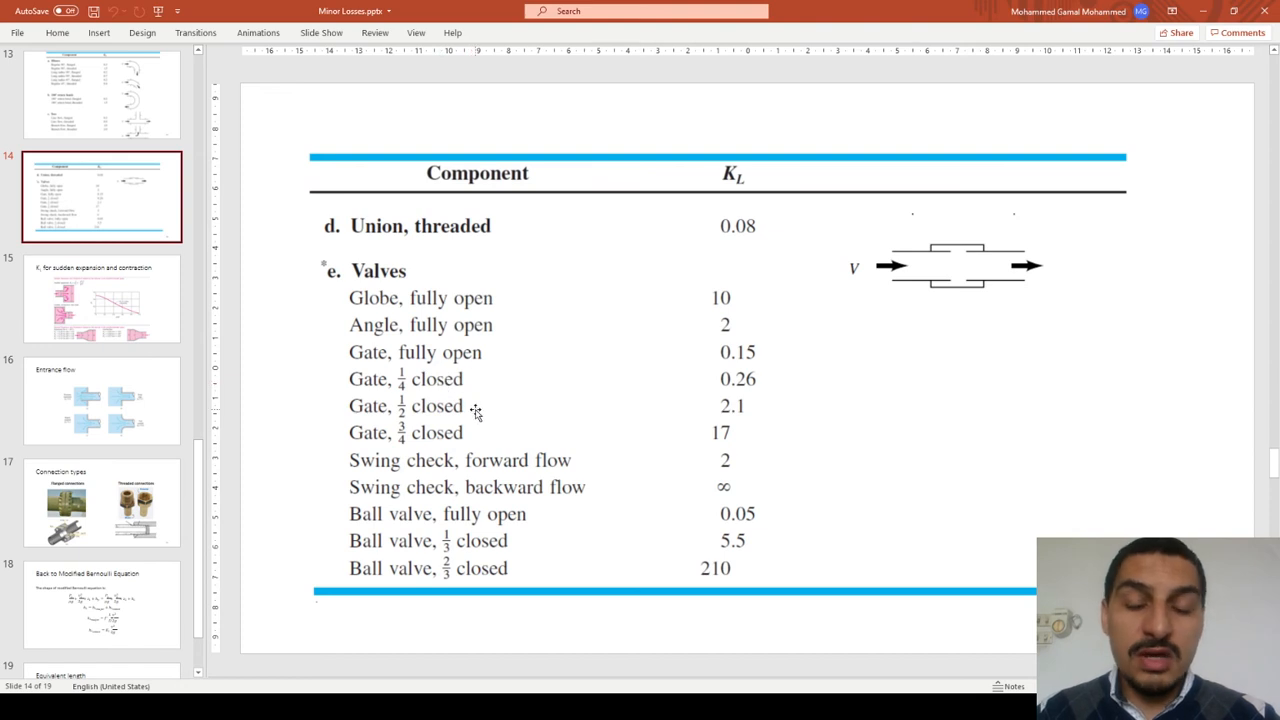
key(alt+Tab)
key(alt+Tab)
key(alt+Tab)
key(alt+Tab)
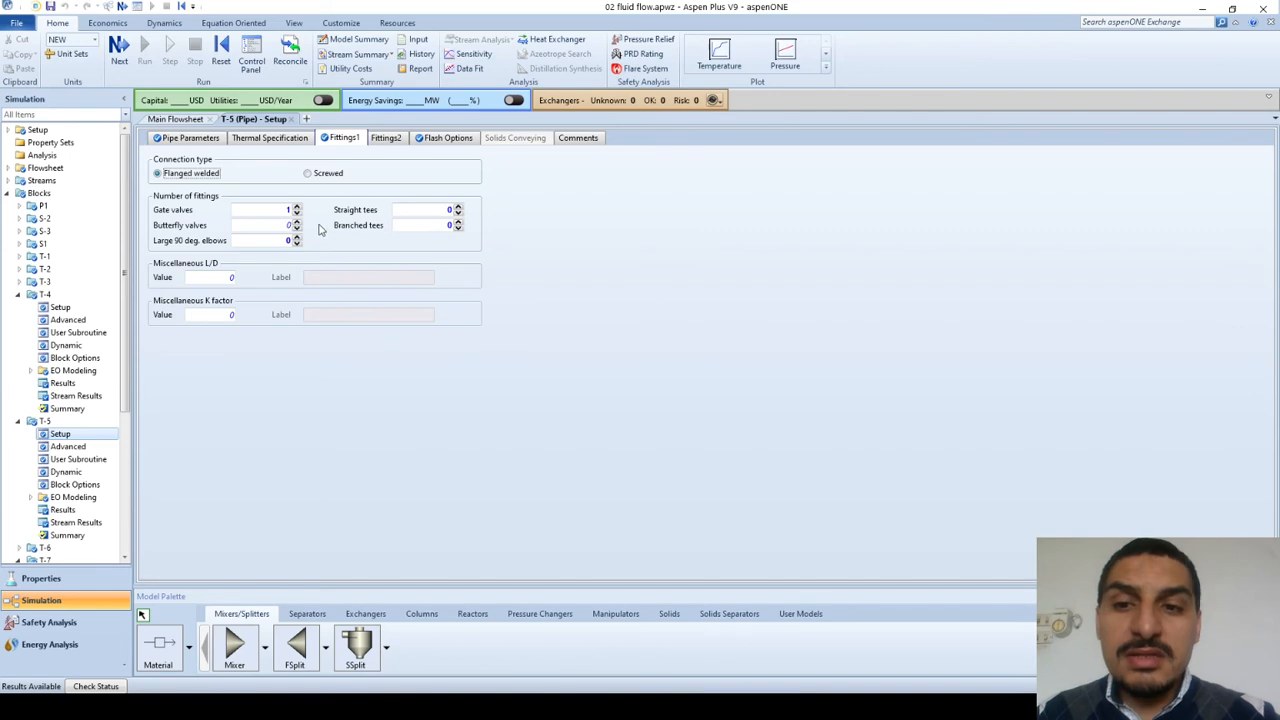
Step: Set the number of gate valves on pipe T-5 to 0 and enter a miscellaneous K factor of 0.15
click(296, 214)
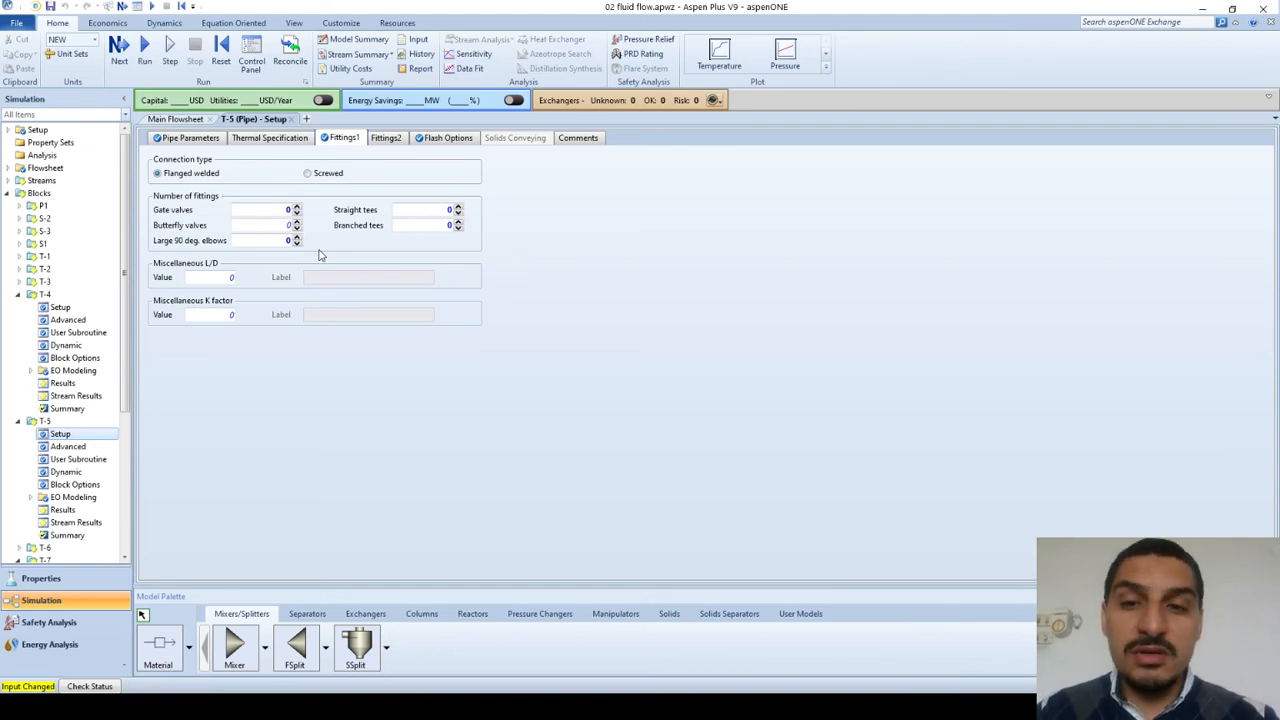
click(211, 280)
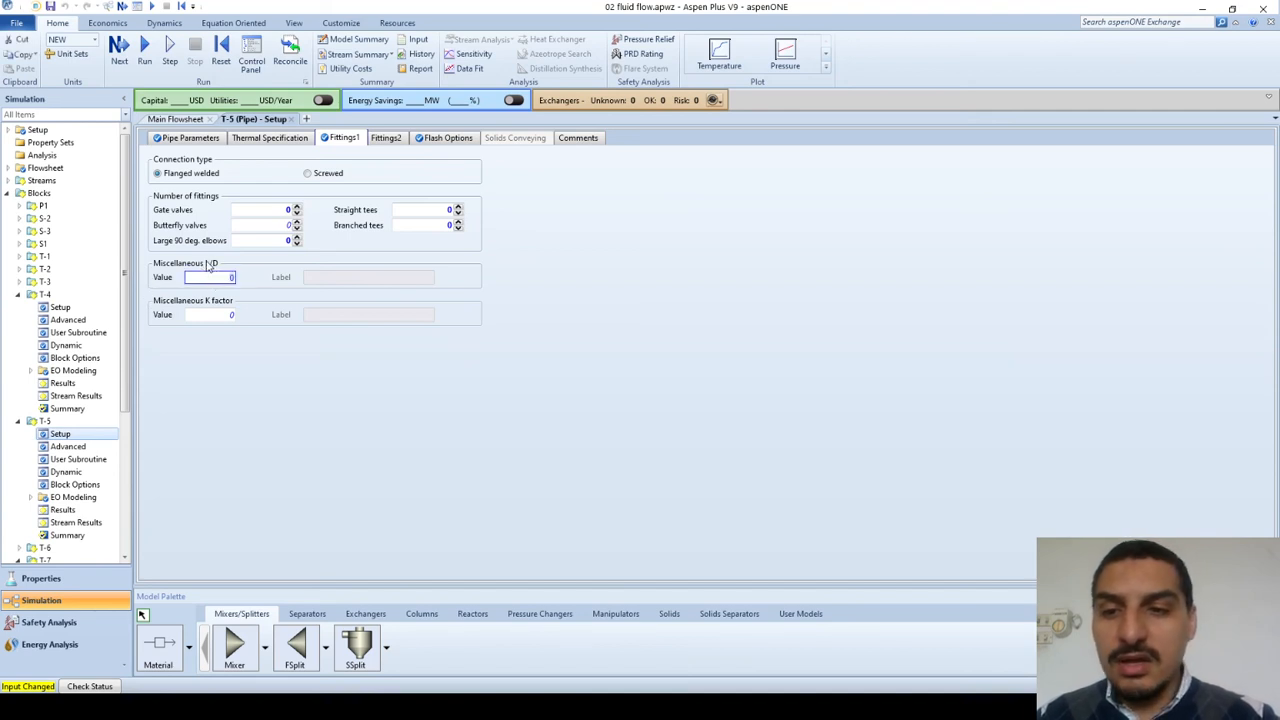
click(214, 316)
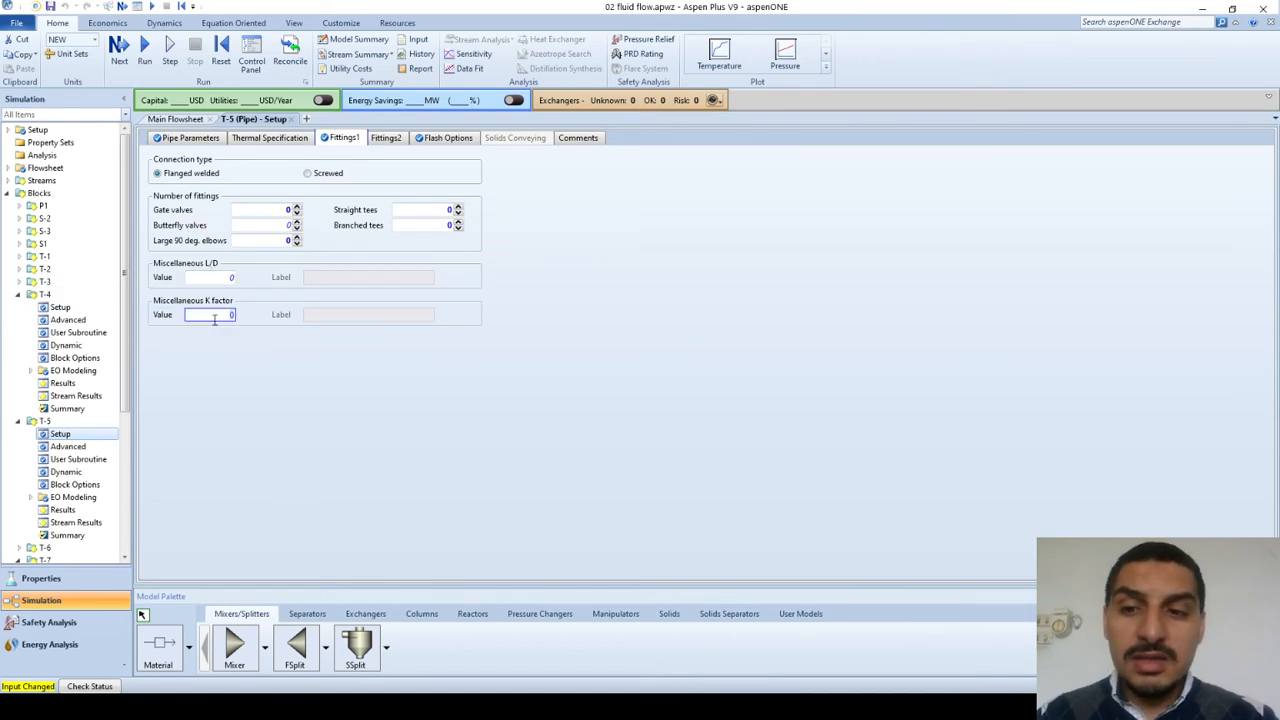
key(alt+Tab)
key(alt+Tab)
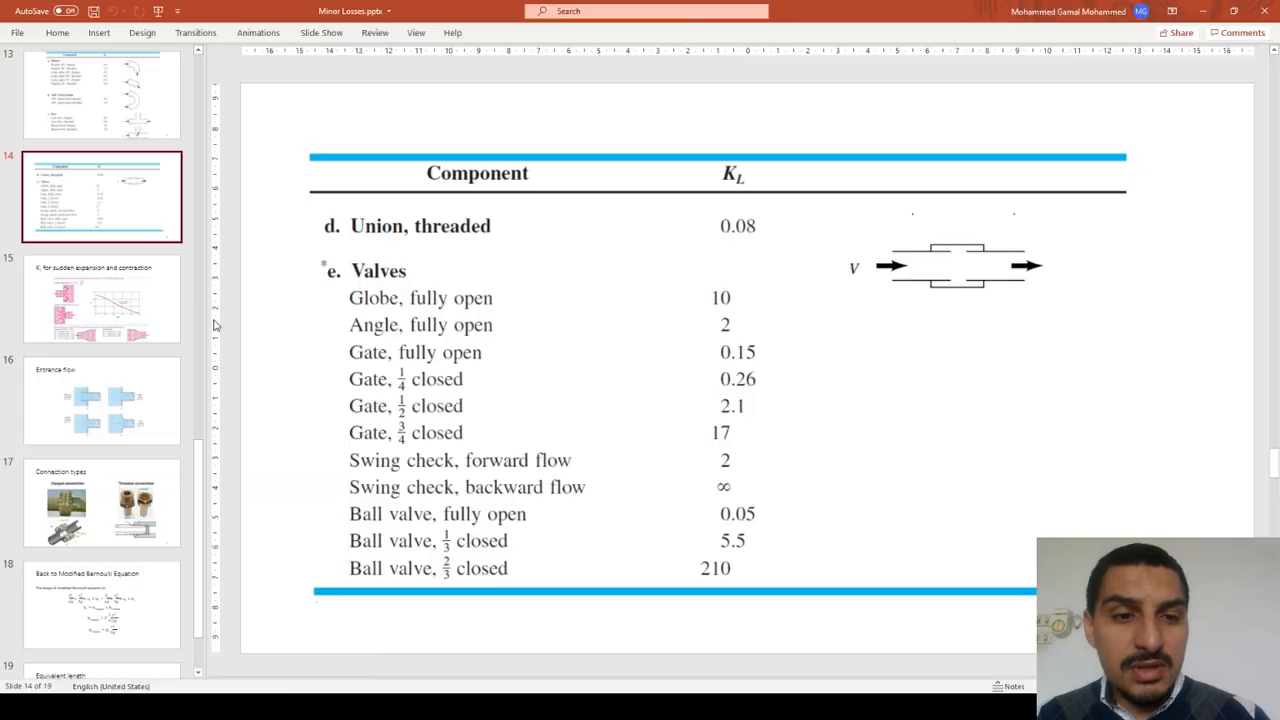
key(alt+Tab)
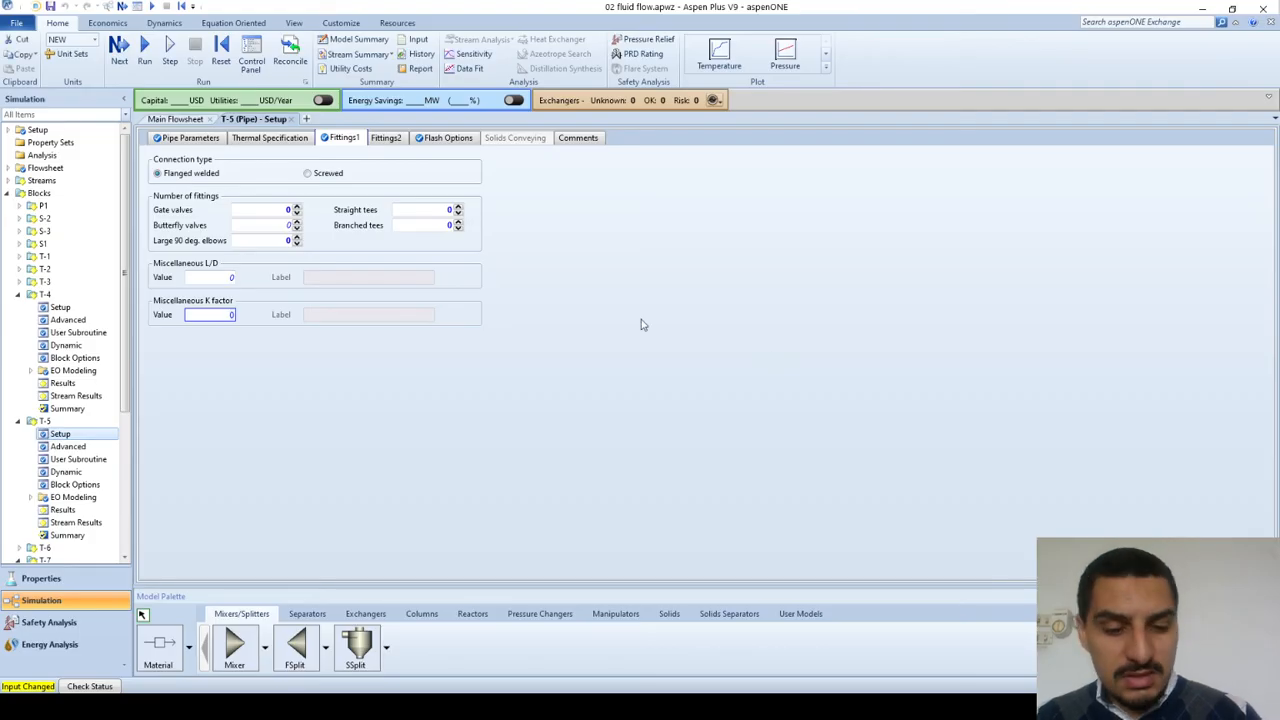
text(0.15)
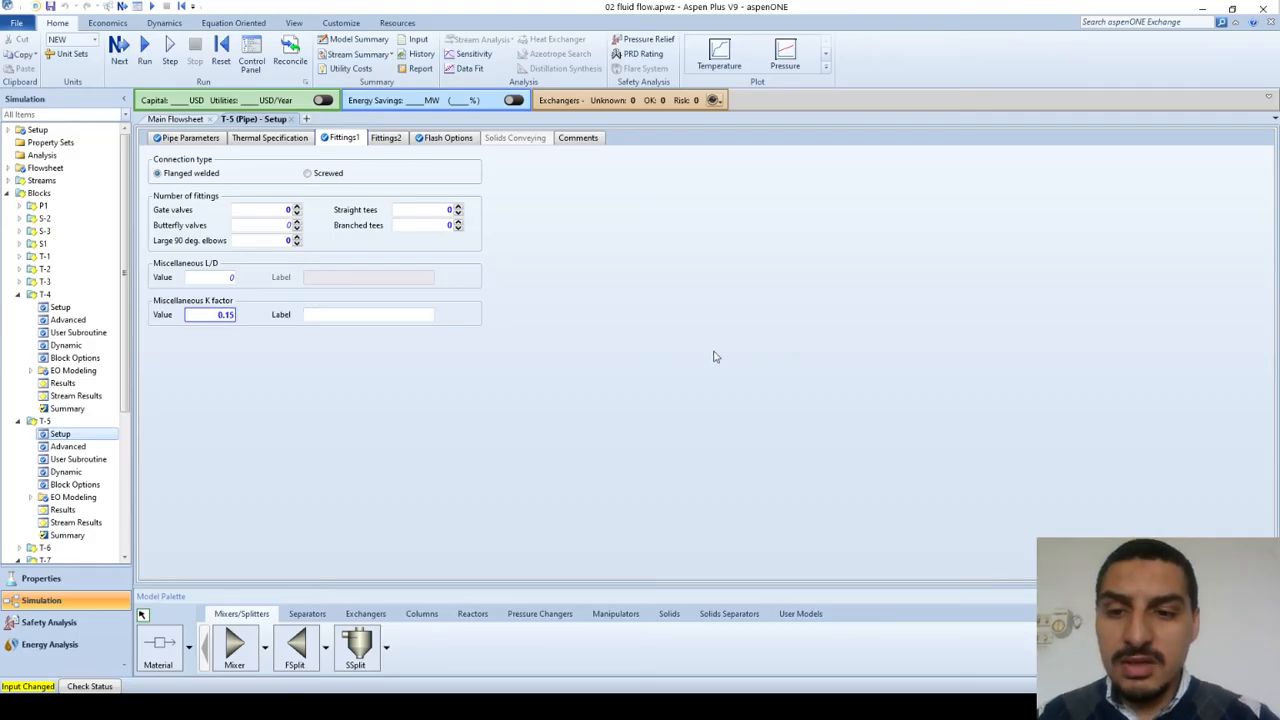
Step: Label the miscellaneous K factor of pipe T-5 "1/2 close Gate valve"
click(409, 314)
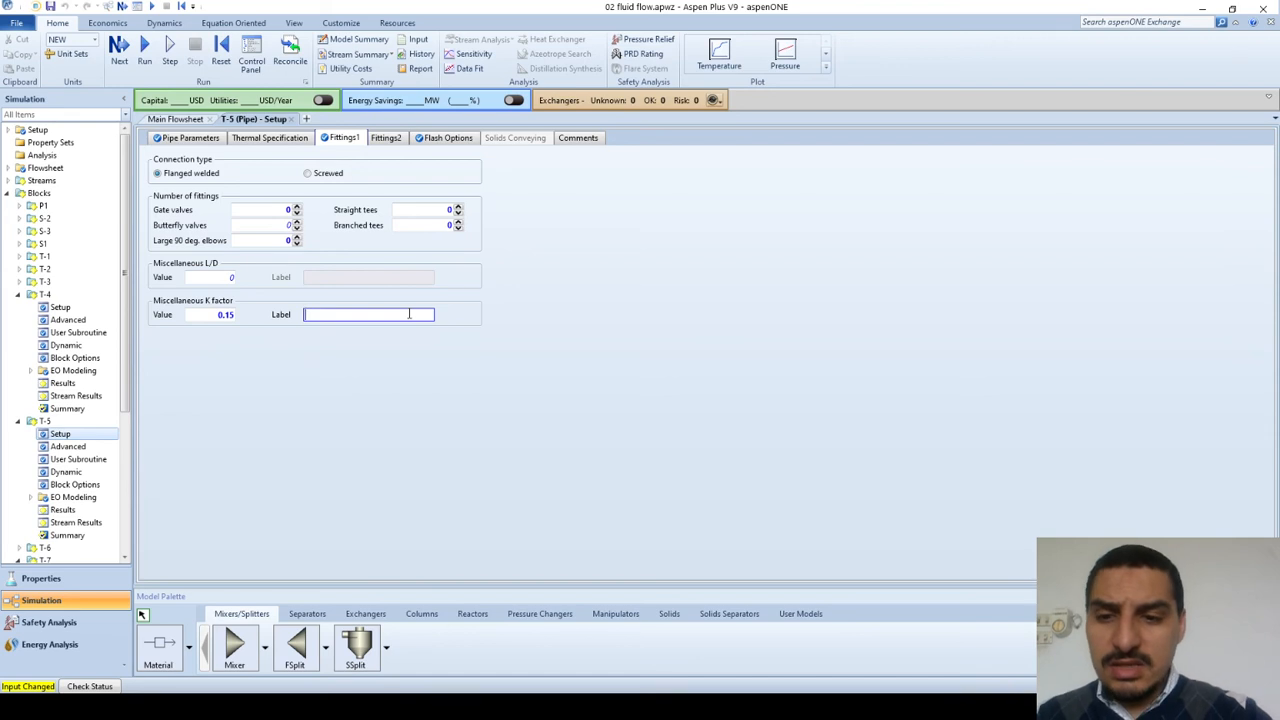
text(Gate valve)
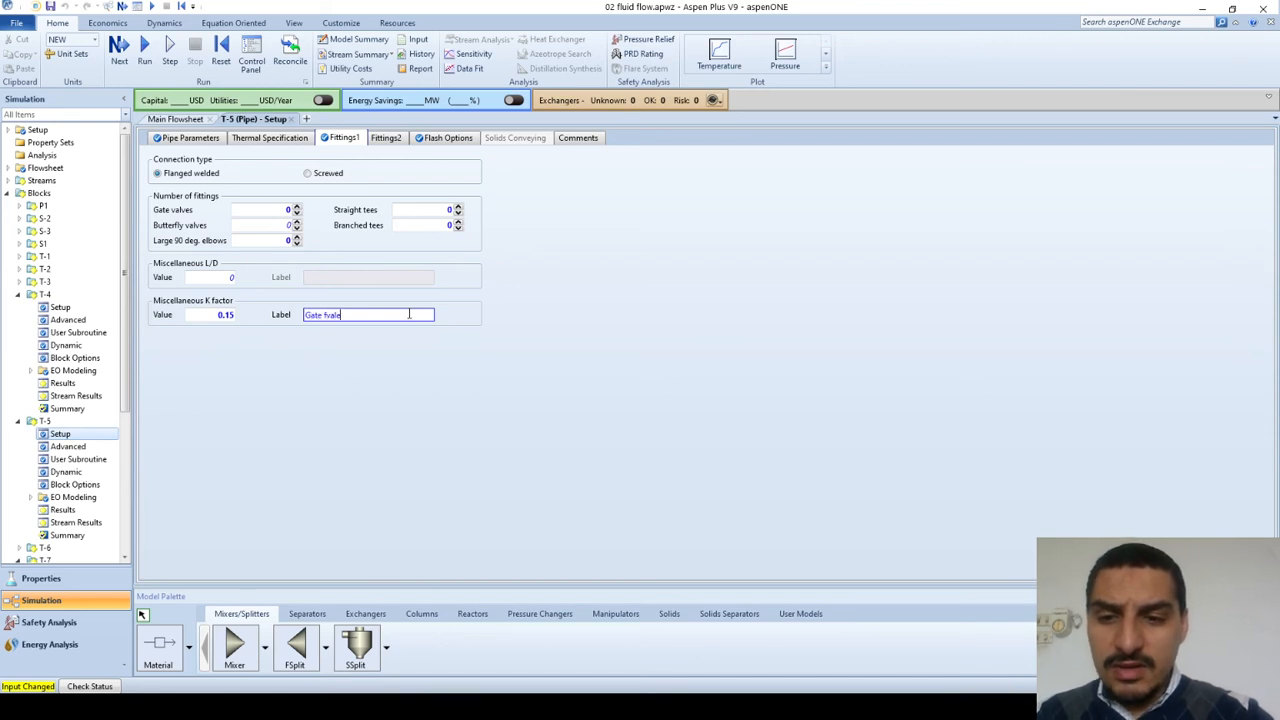
key(BackSpace)
key(BackSpace)
key(BackSpace)
key(BackSpace)
key(BackSpace)
text(valve)
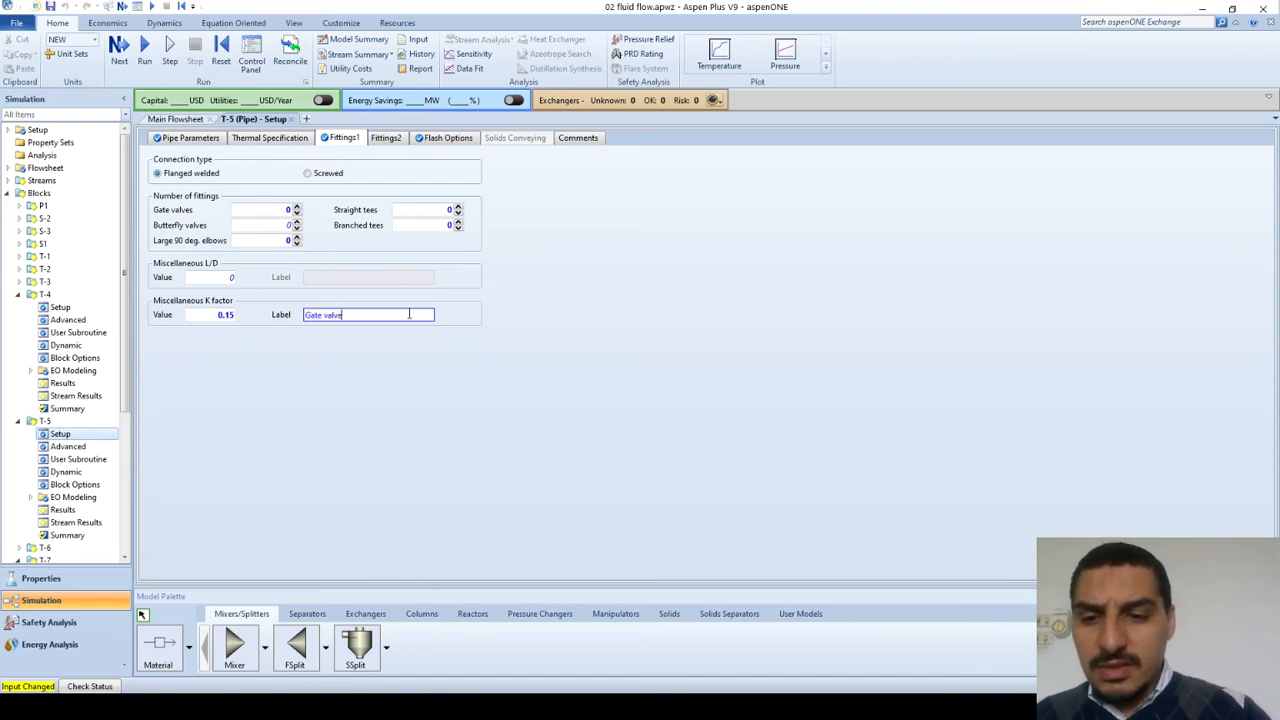
key(Home)
text(1/2 clos)
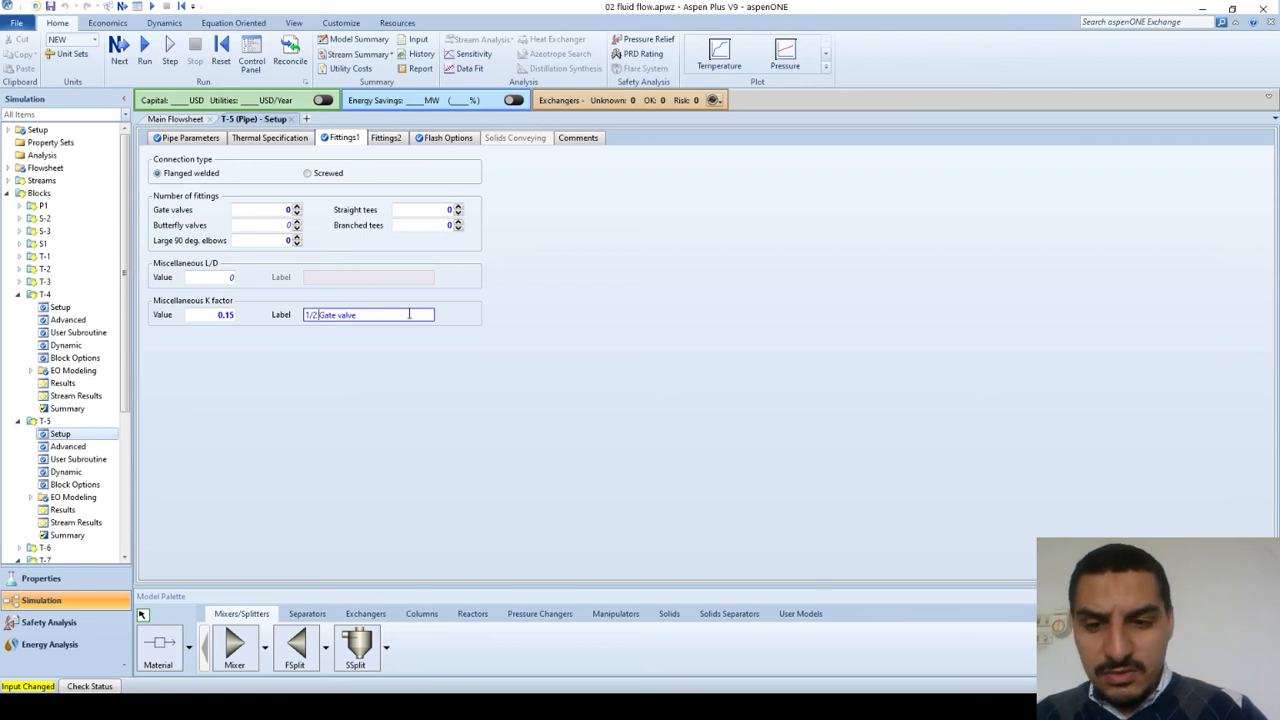
text(ed)
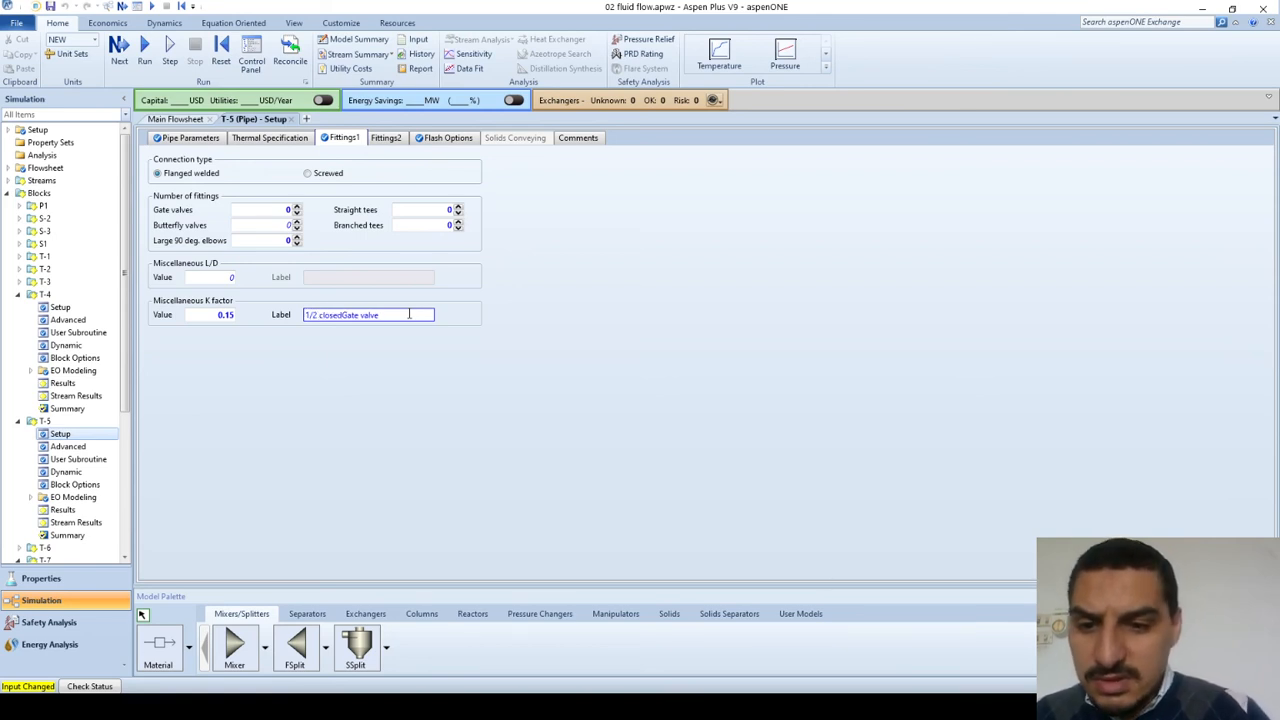
key(BackSpace)
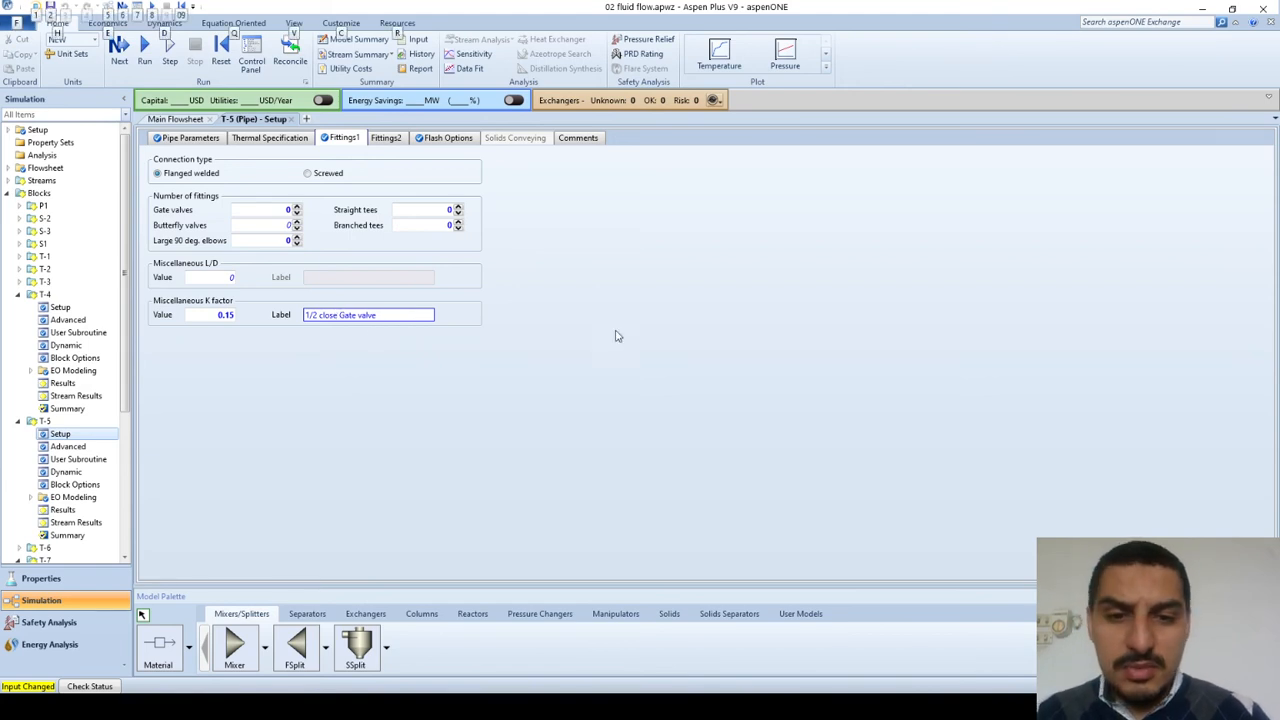
Step: Check the half-closed gate valve coefficient on the PowerPoint slide and set the miscellaneous K factor of pipe T-5 to 2.1 in Aspen Plus
key(alt+Tab)
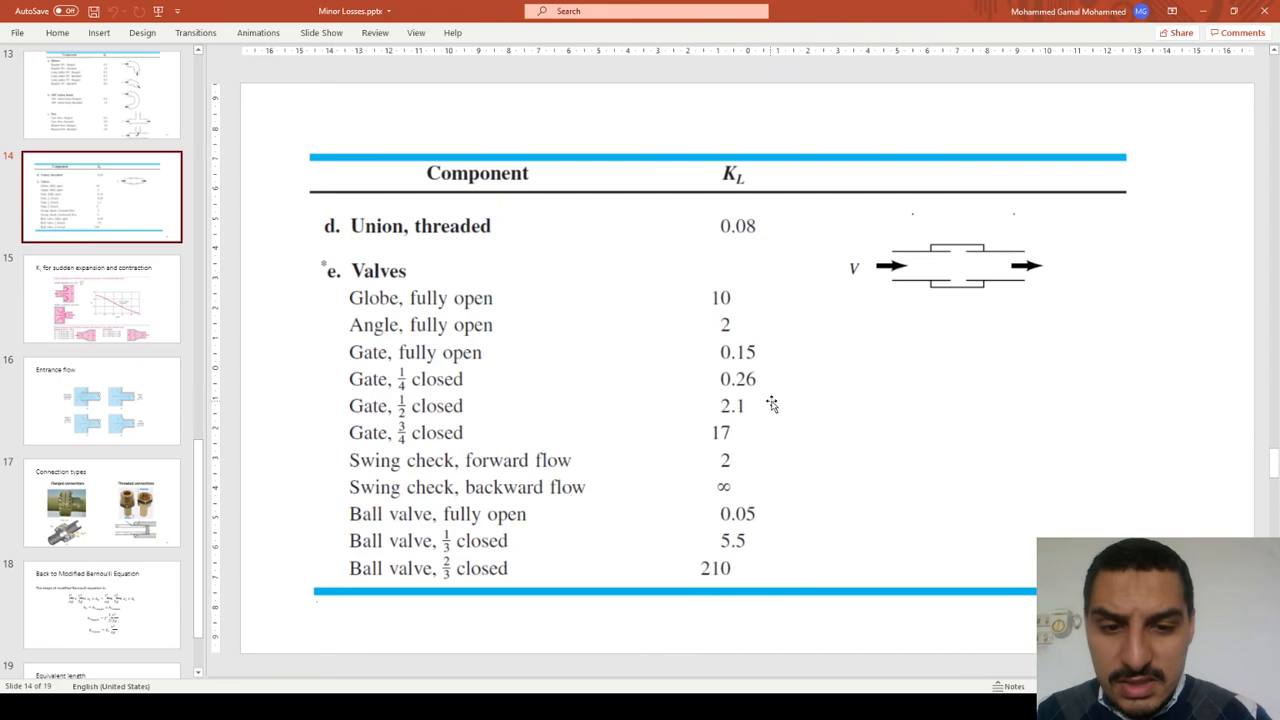
key(alt+Tab)
double_click(220, 316)
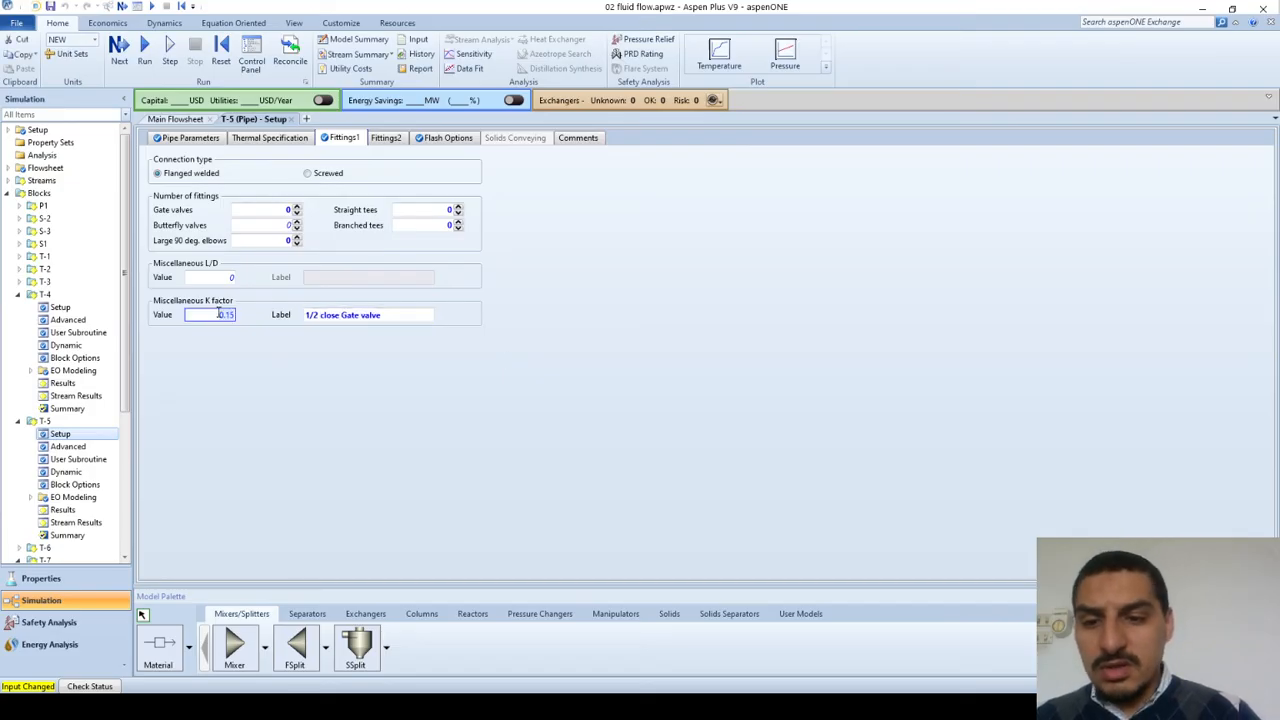
text(2.1)
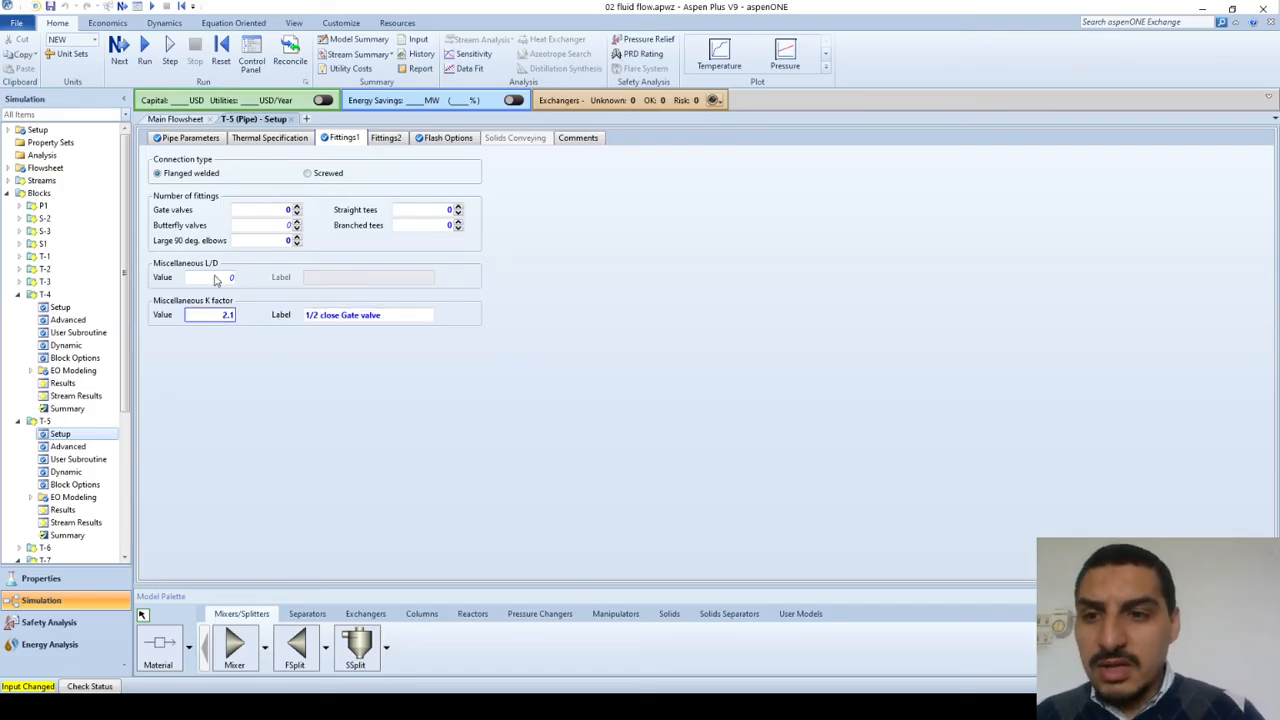
Step: Run the simulation and open the results summary of pipe T-5
click(147, 50)
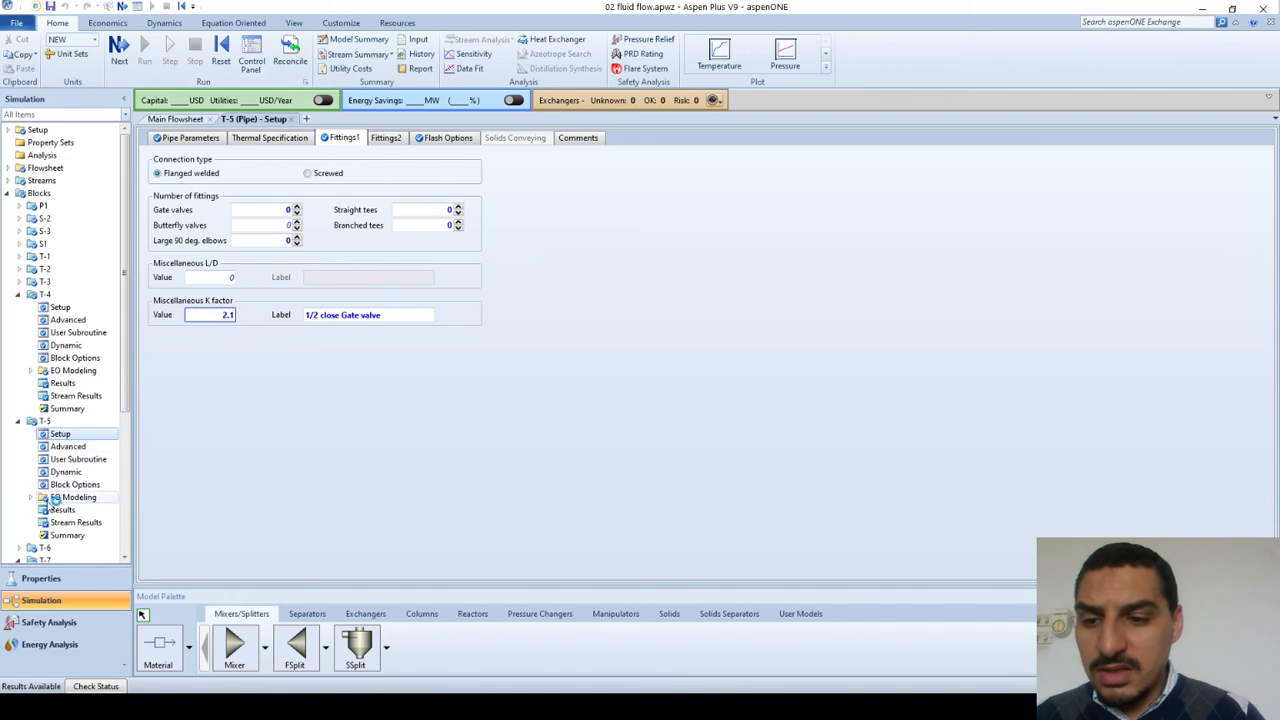
click(47, 509)
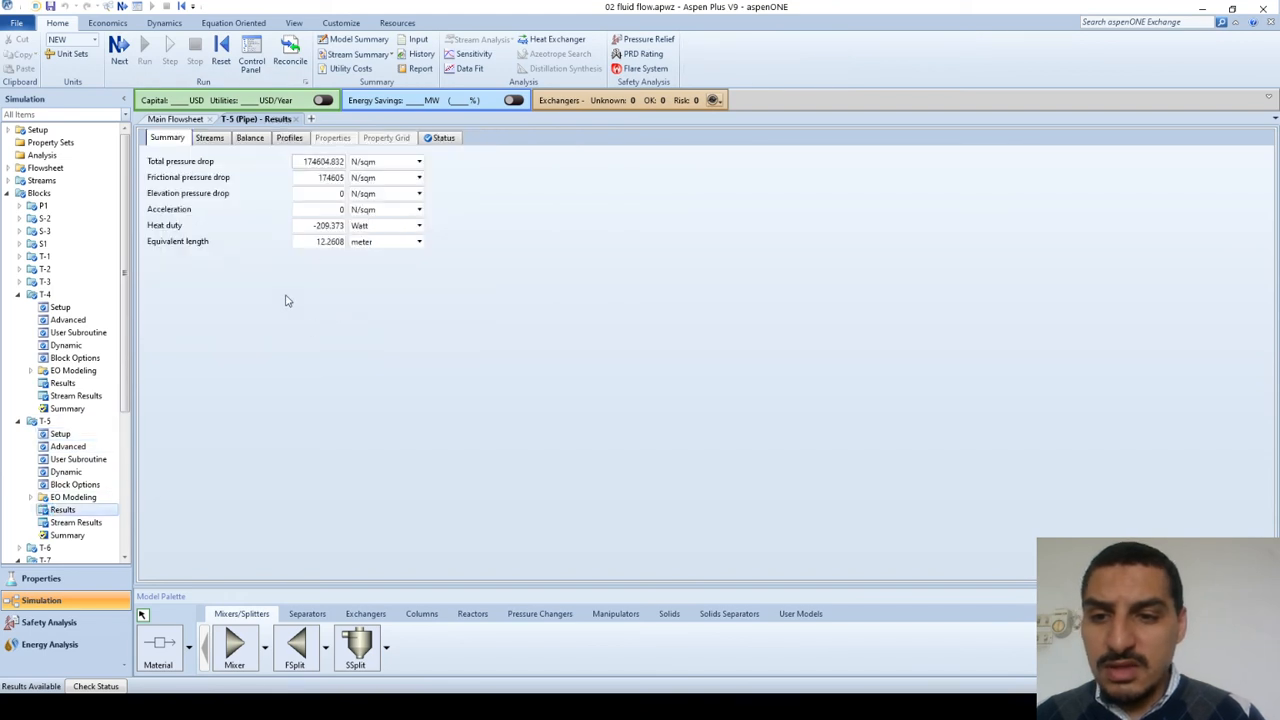
Step: Switch to the Excel workbook and set K in cell J28 of the T-5 + minor losses sheet to 2.1
key(alt+Tab)
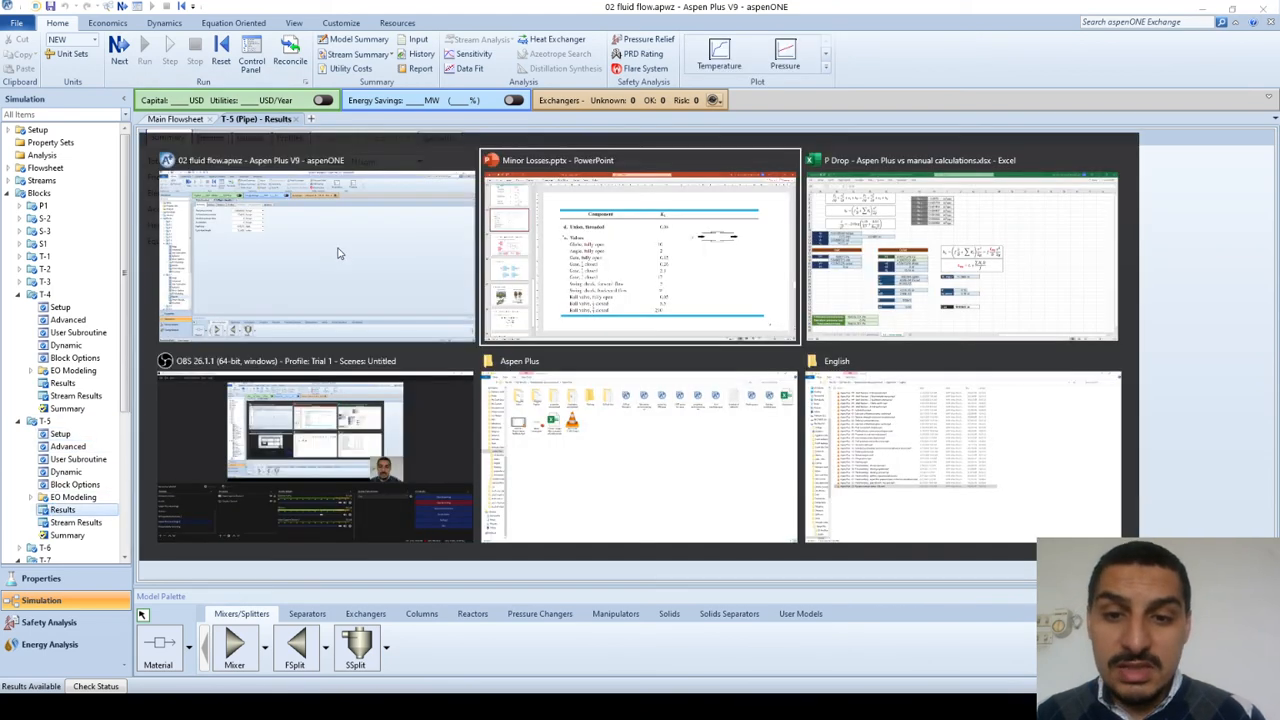
key(alt+Tab)
key(Right)
key(Left)
text(12)
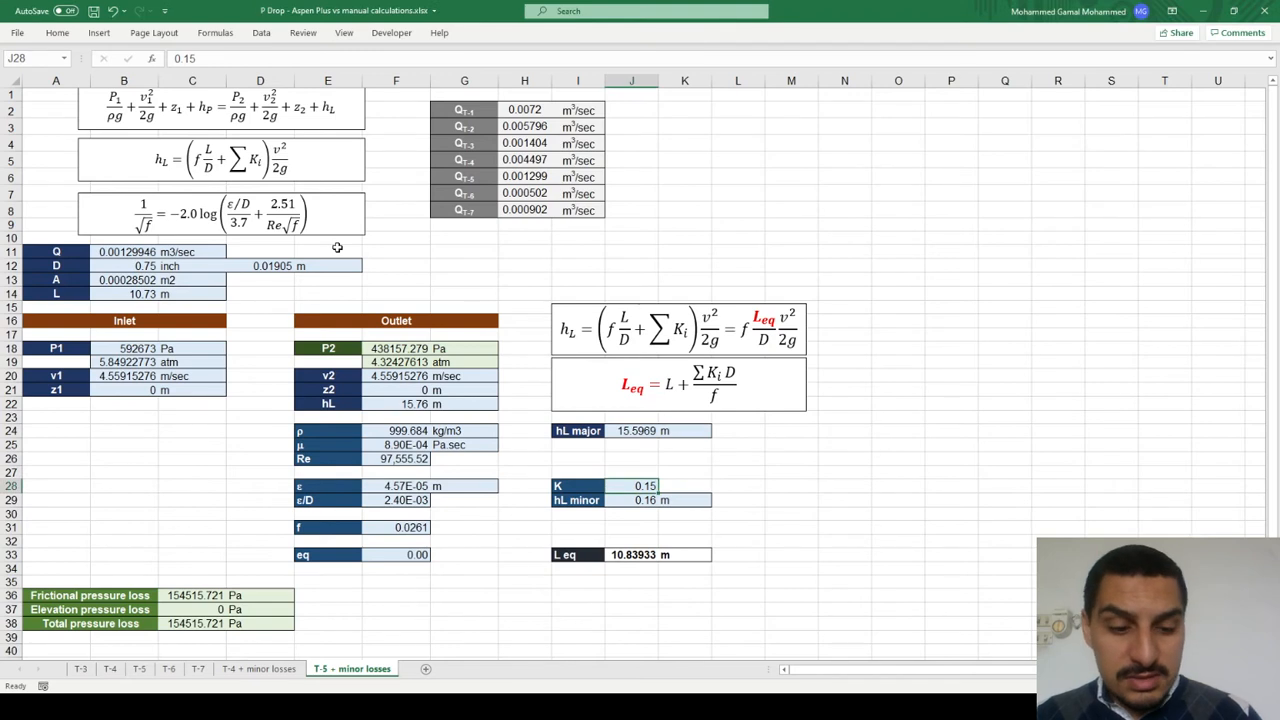
key(BackSpace)
key(BackSpace)
text(2.1)
key(Return)
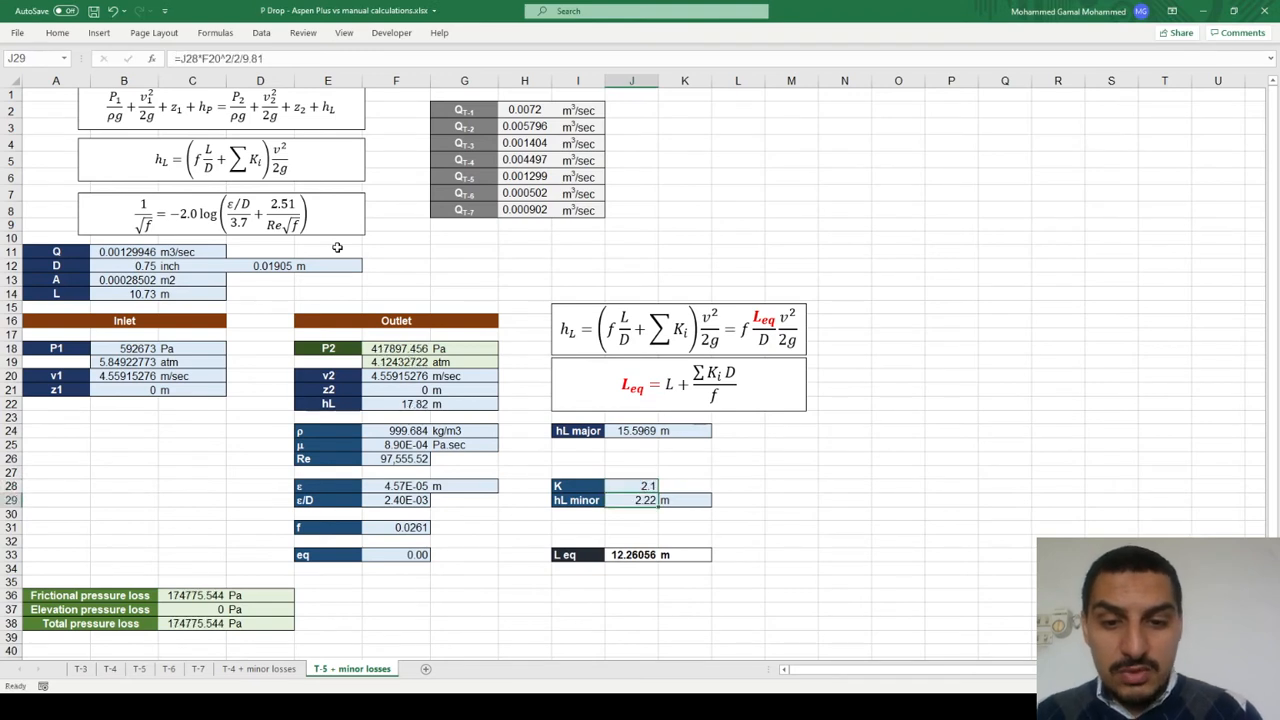
Step: Select the equivalent length in cell J33 and compare it with the T-5 results in Aspen Plus
key(Down)
key(Down)
key(Down)
key(Down)
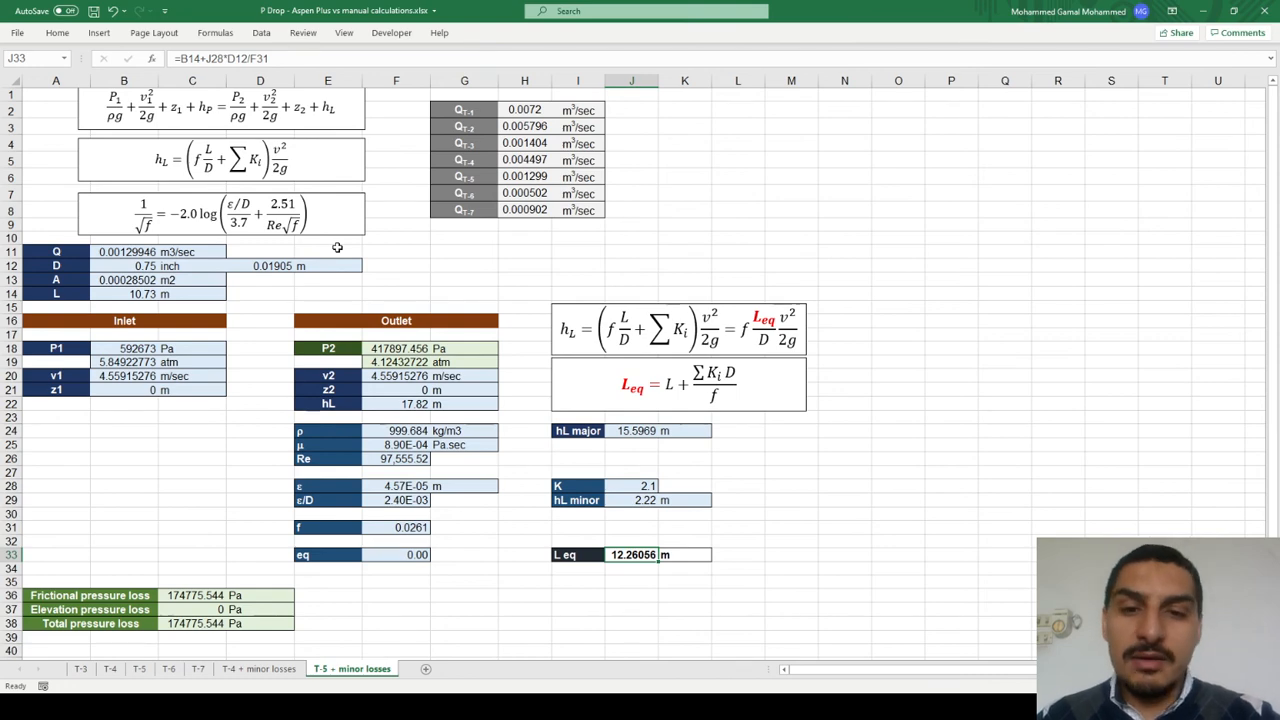
key(alt+Tab)
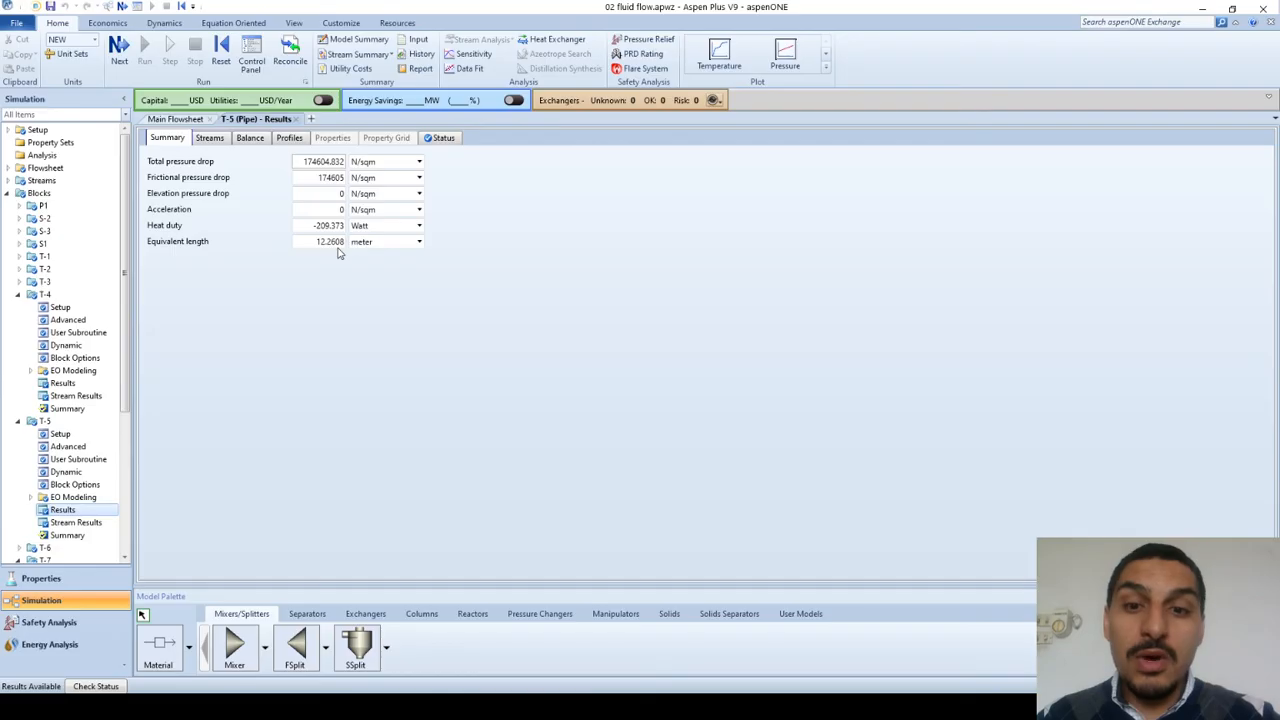
Step: Open the first fittings sheet of pipe T-5 and clear the miscellaneous K factor value
click(78, 434)
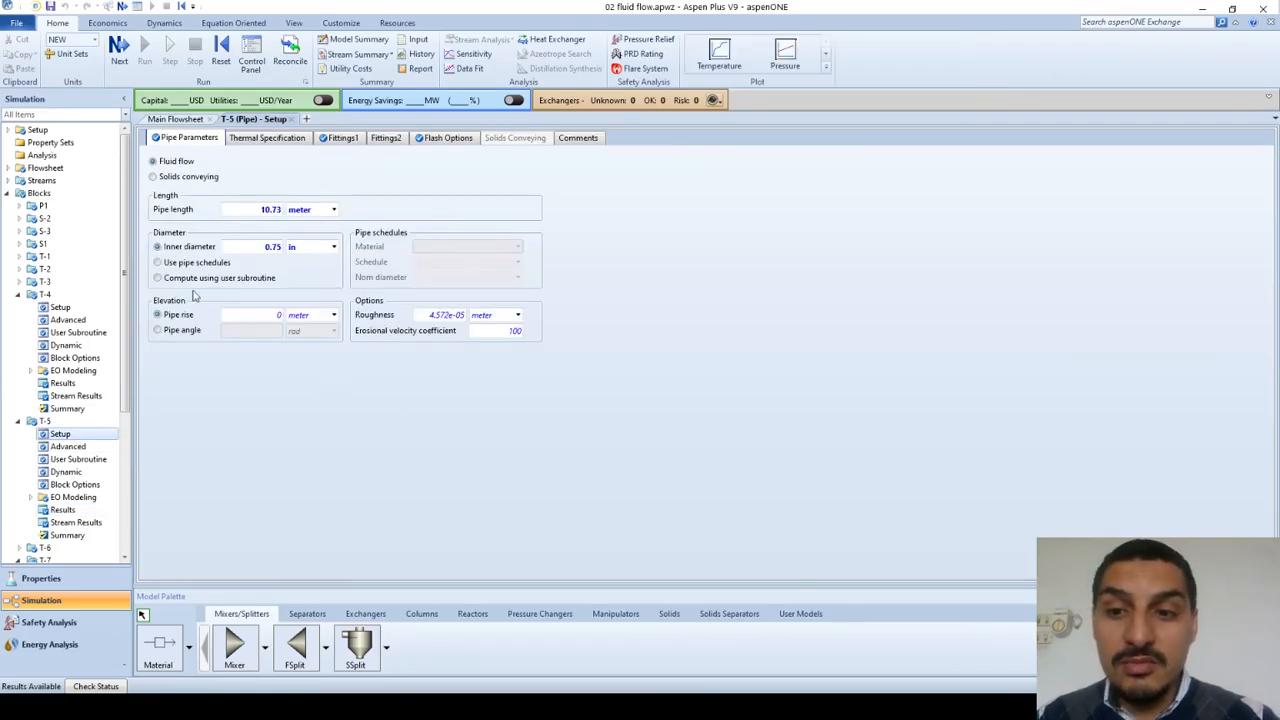
click(341, 137)
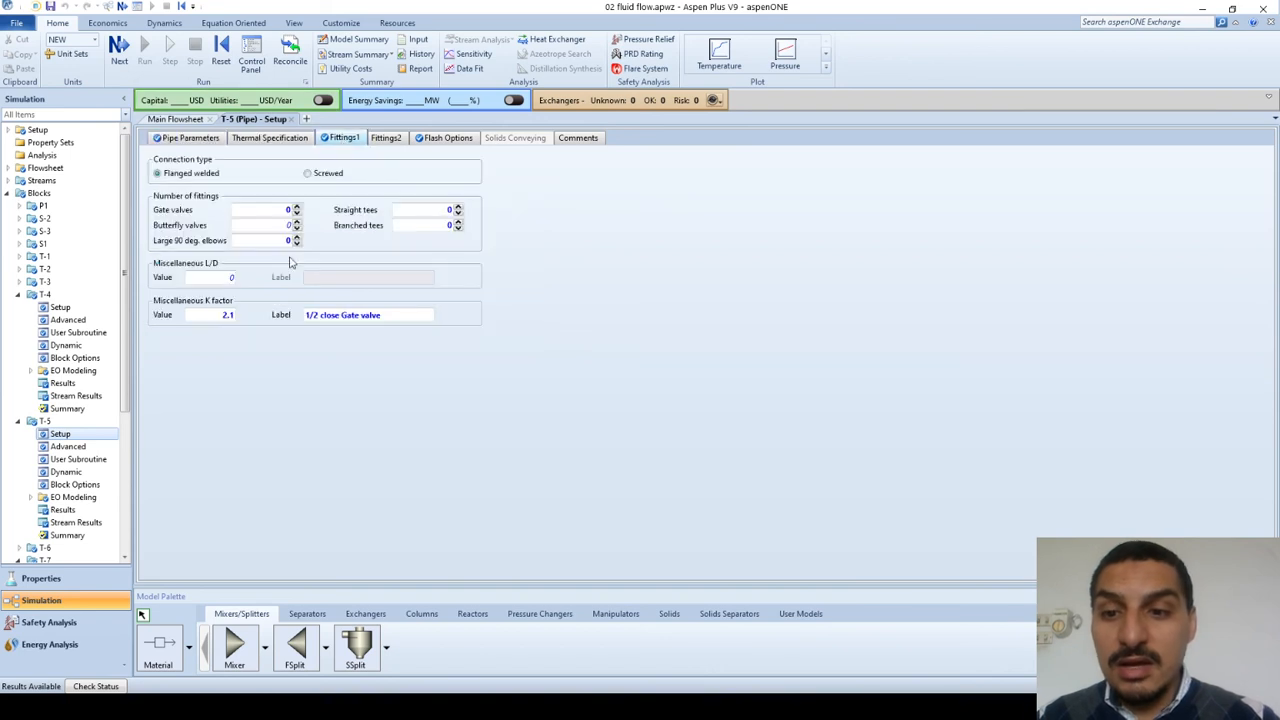
click(211, 320)
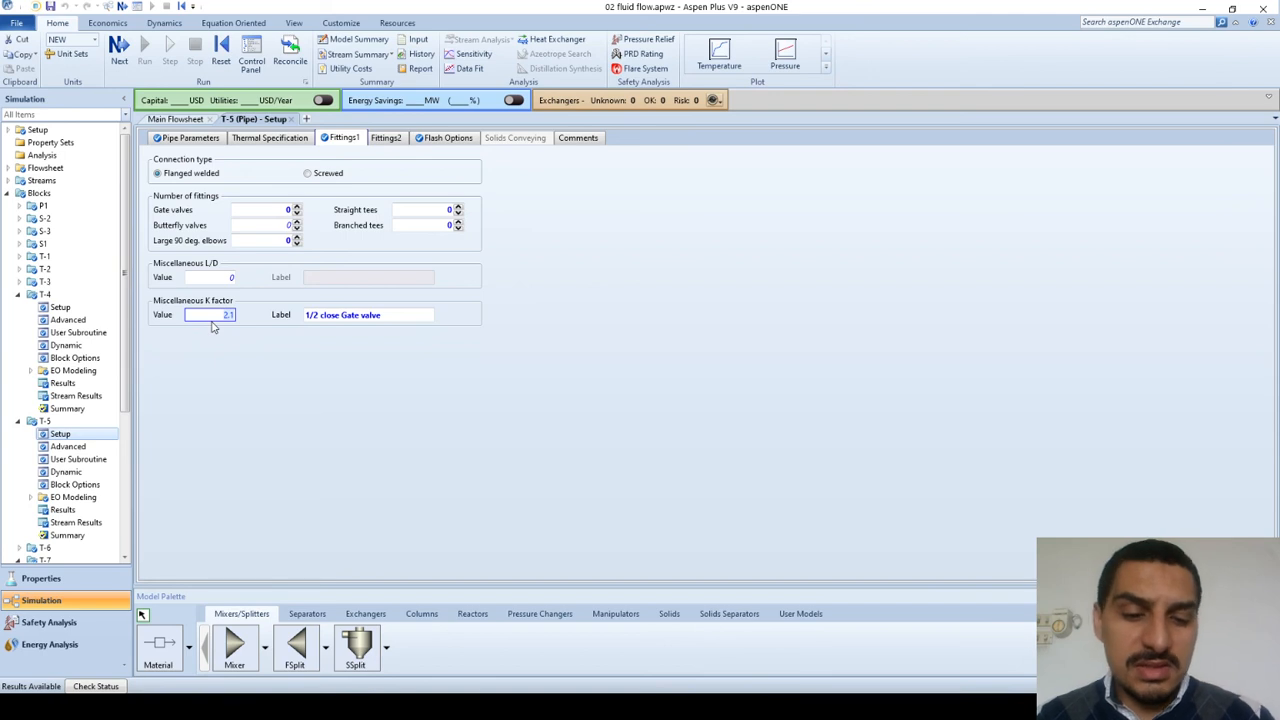
key(BackSpace)
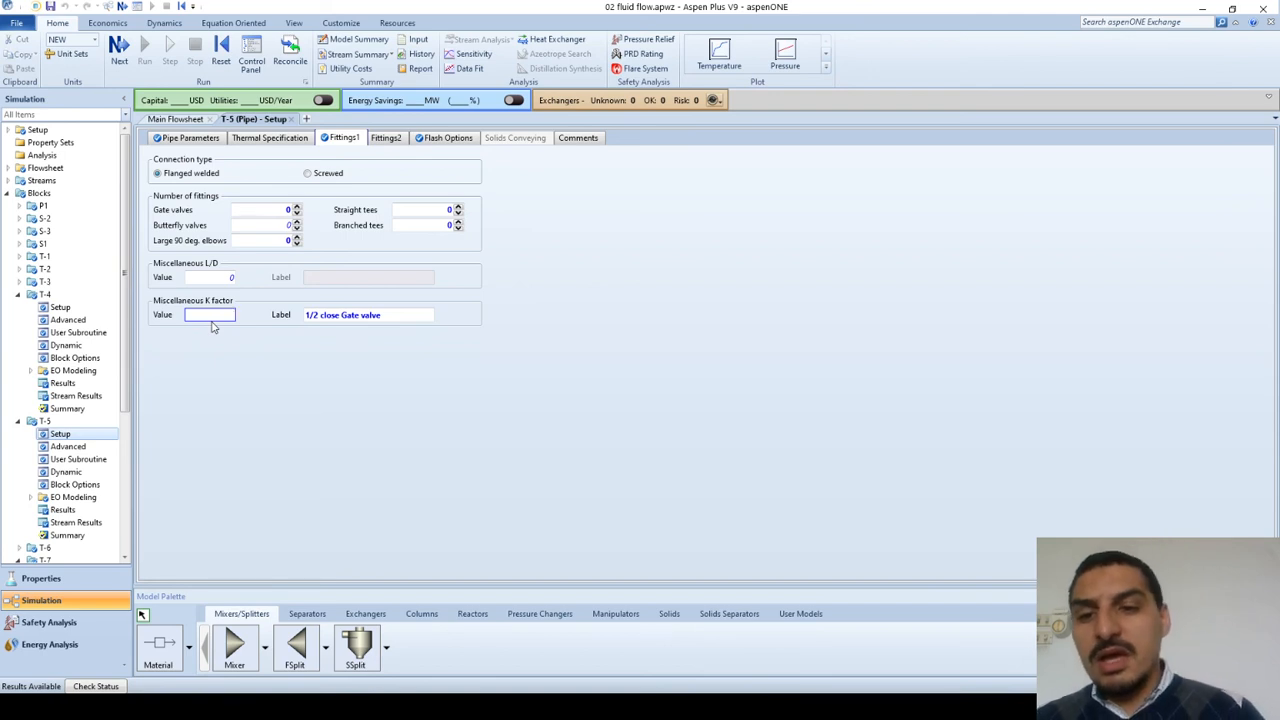
key(Return)
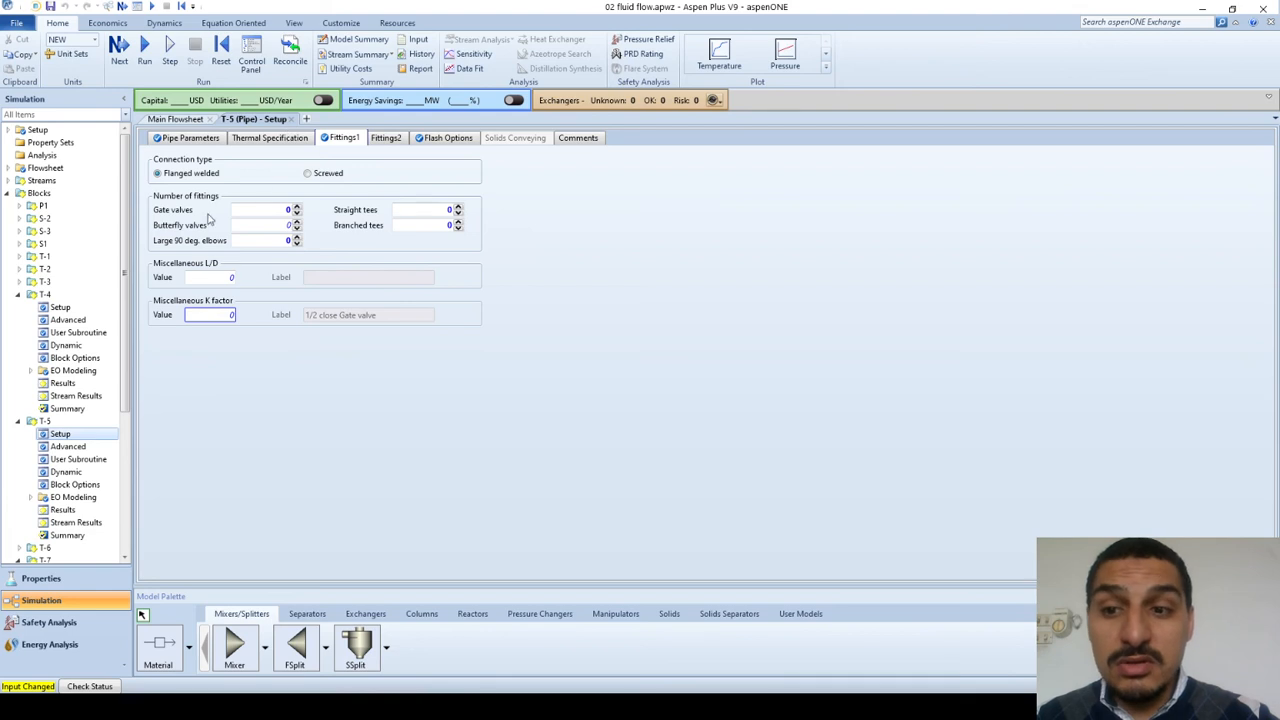
Step: Open the second fittings sheet of pipe T-5 and review the pipe entrance options, leaving None selected
click(388, 141)
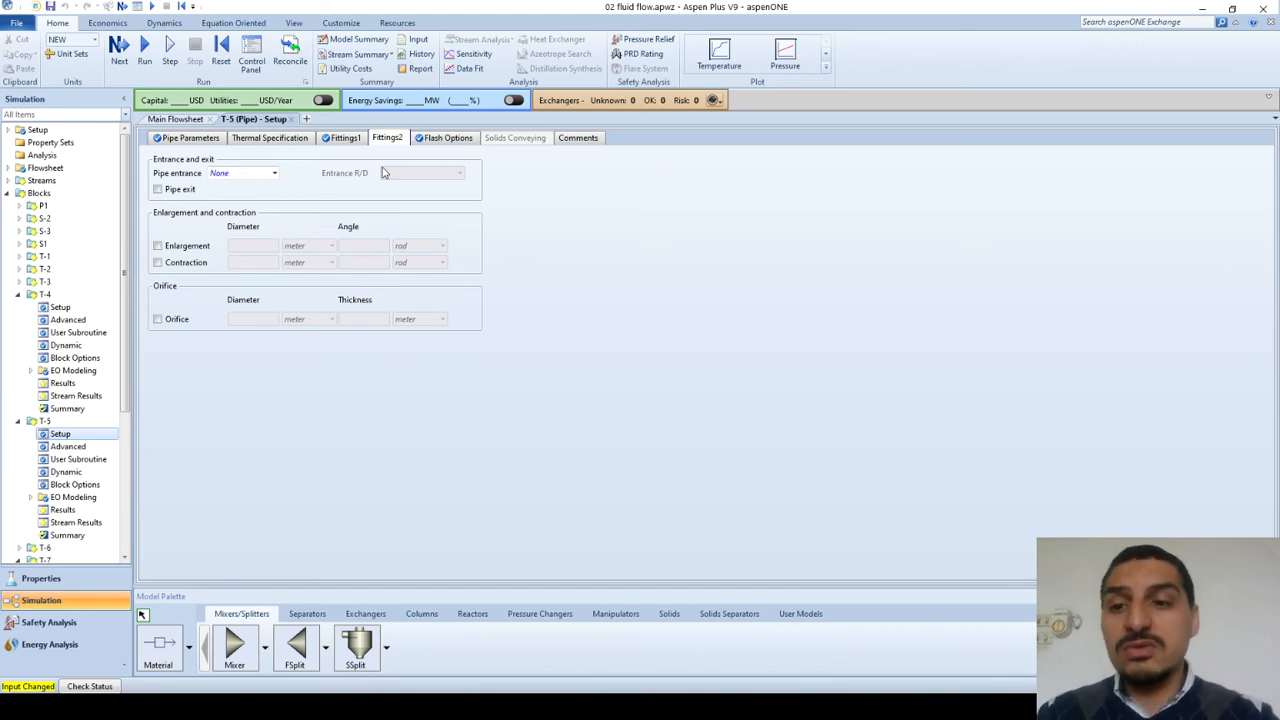
click(274, 174)
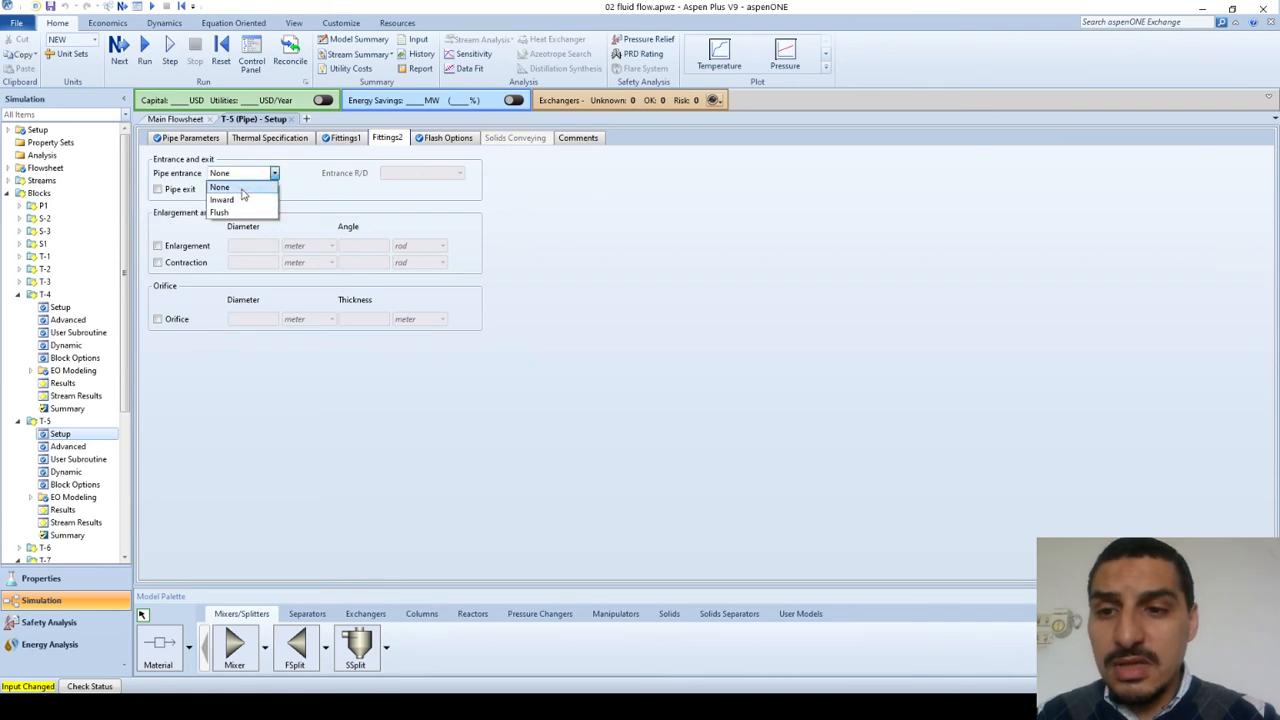
click(242, 190)
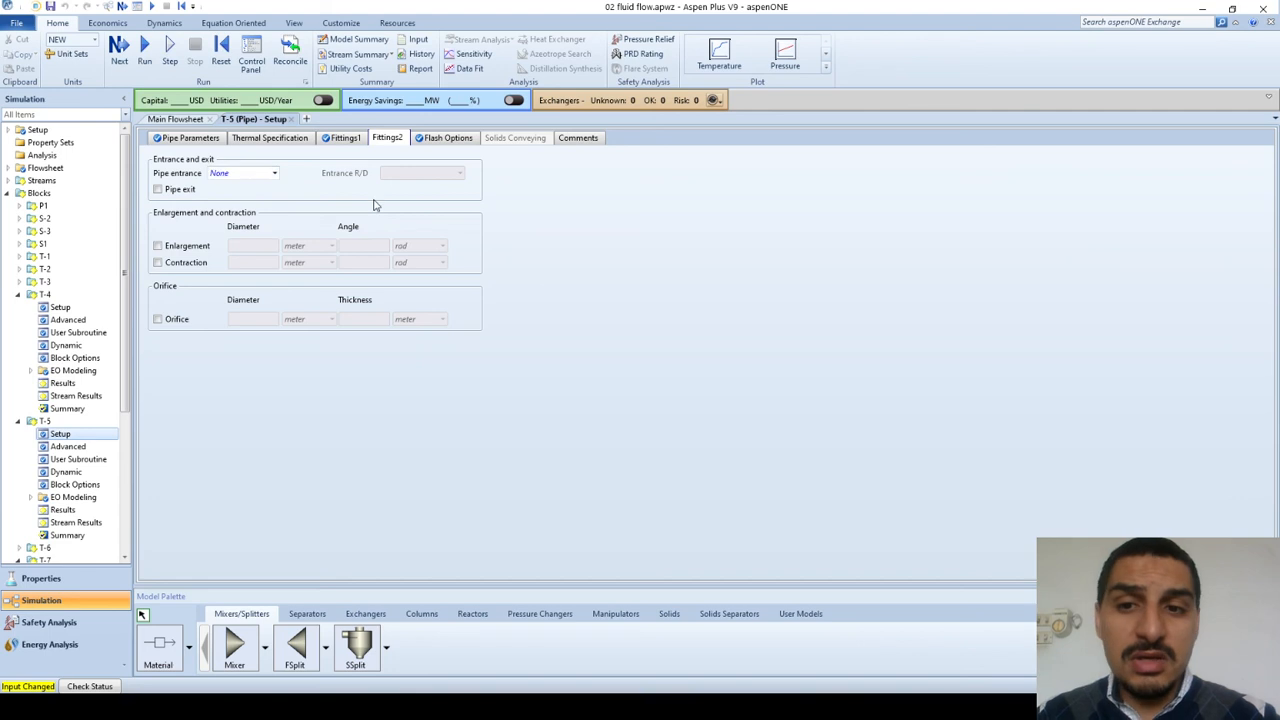
Step: Switch to the PowerPoint presentation and review the slides on entrance flow, expansion and contraction, minor losses and the entrance effect
key(alt+Tab)
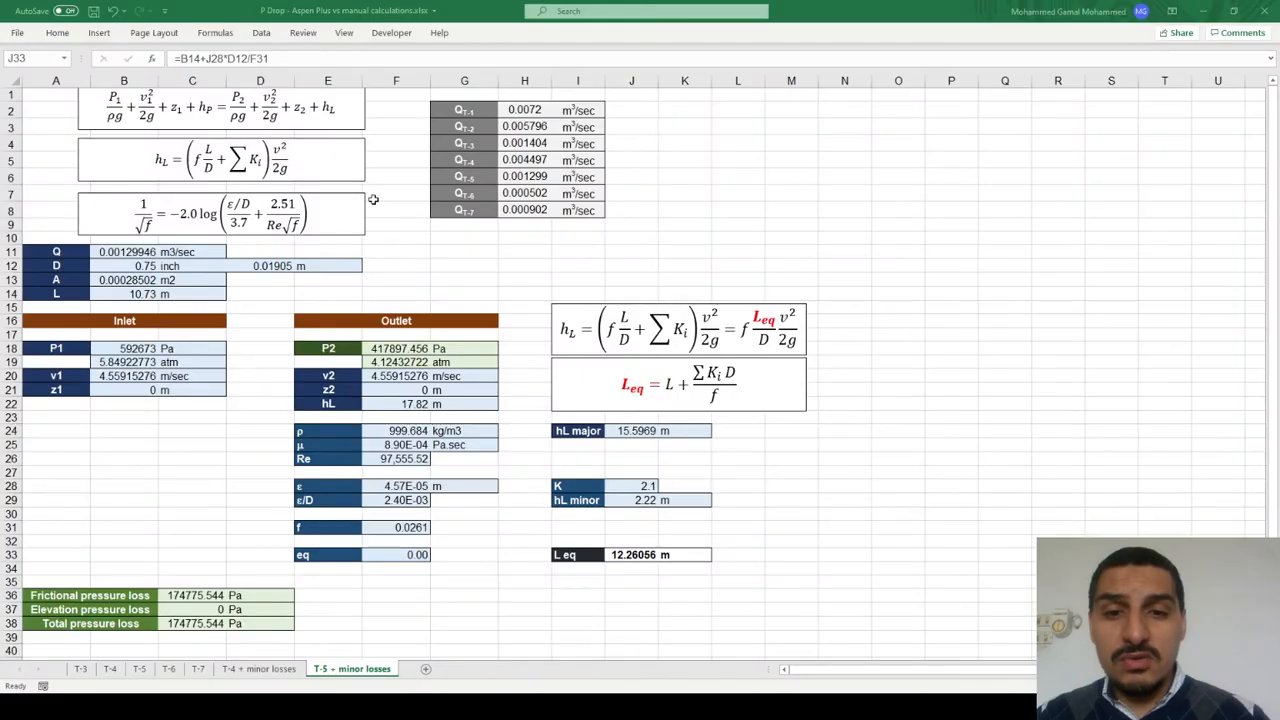
key(alt+Tab)
key(Down)
key(Up)
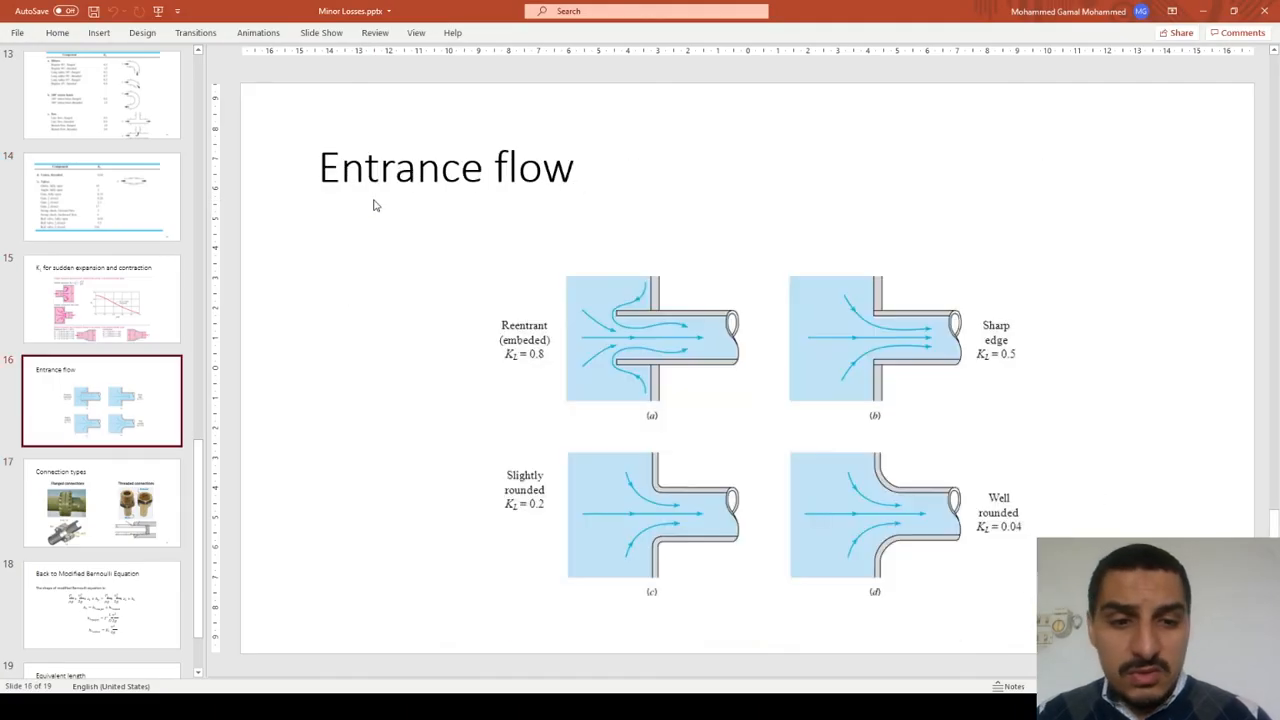
key(Up)
key(Up)
key(Down)
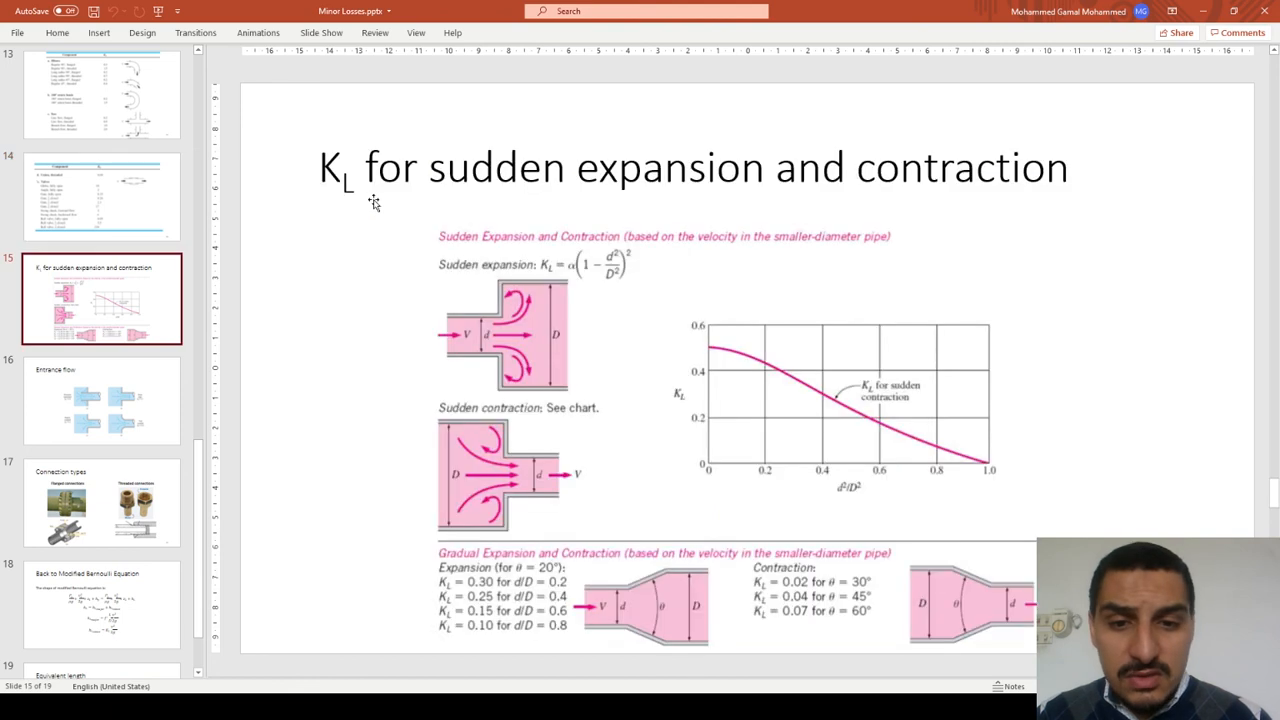
key(Up)
key(Up)
key(Up)
key(Up)
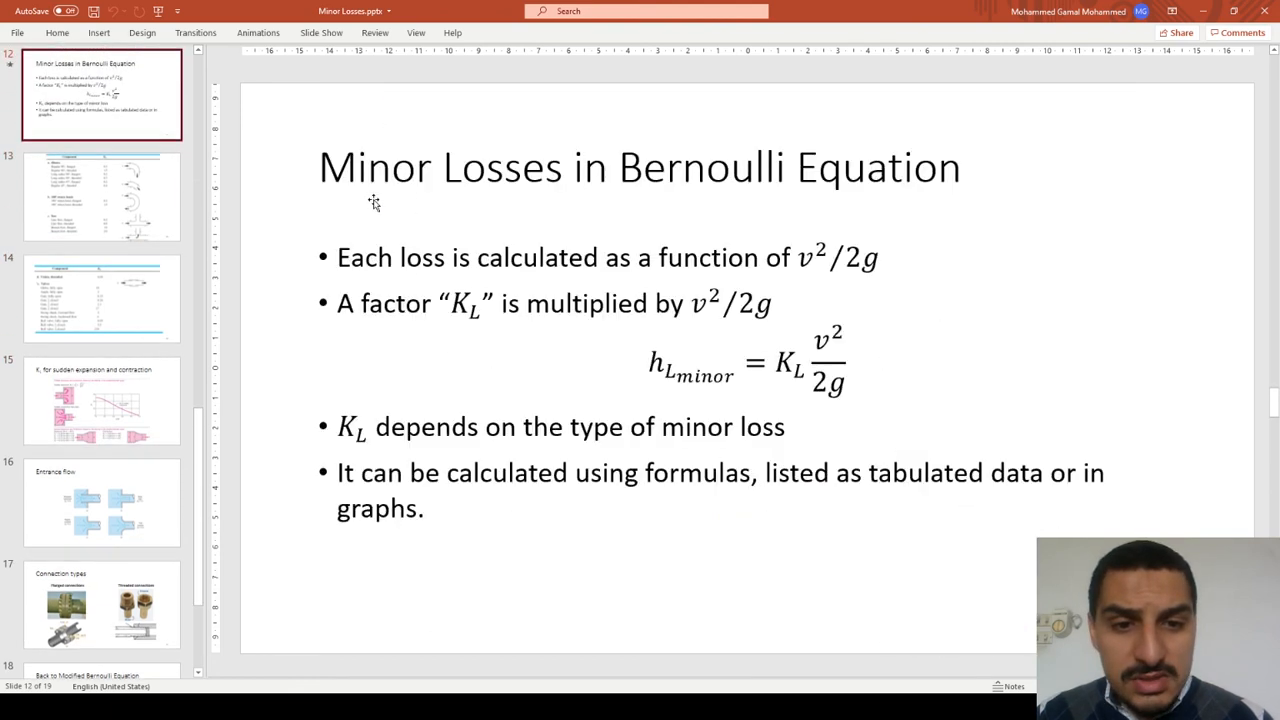
key(Up)
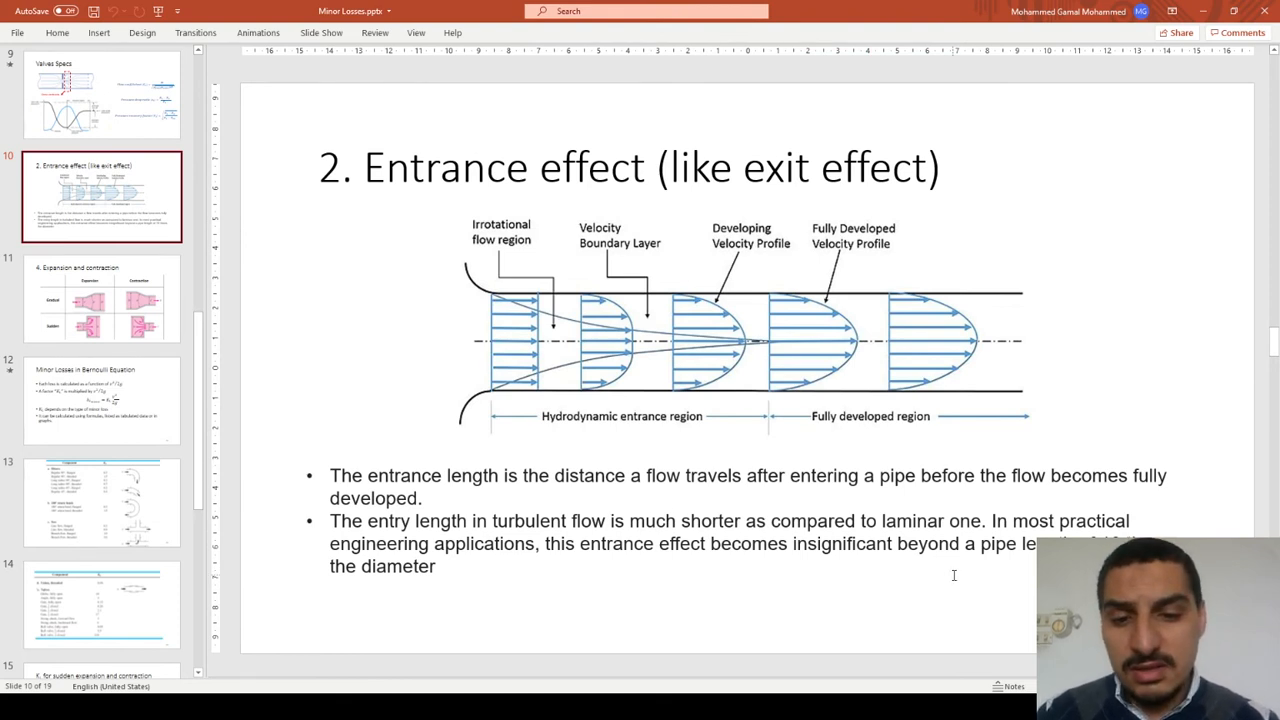
Step: Return to Aspen Plus and set the pipe entrance of T-5 to Inward, and then to Flush
key(alt+Tab)
key(alt+Tab)
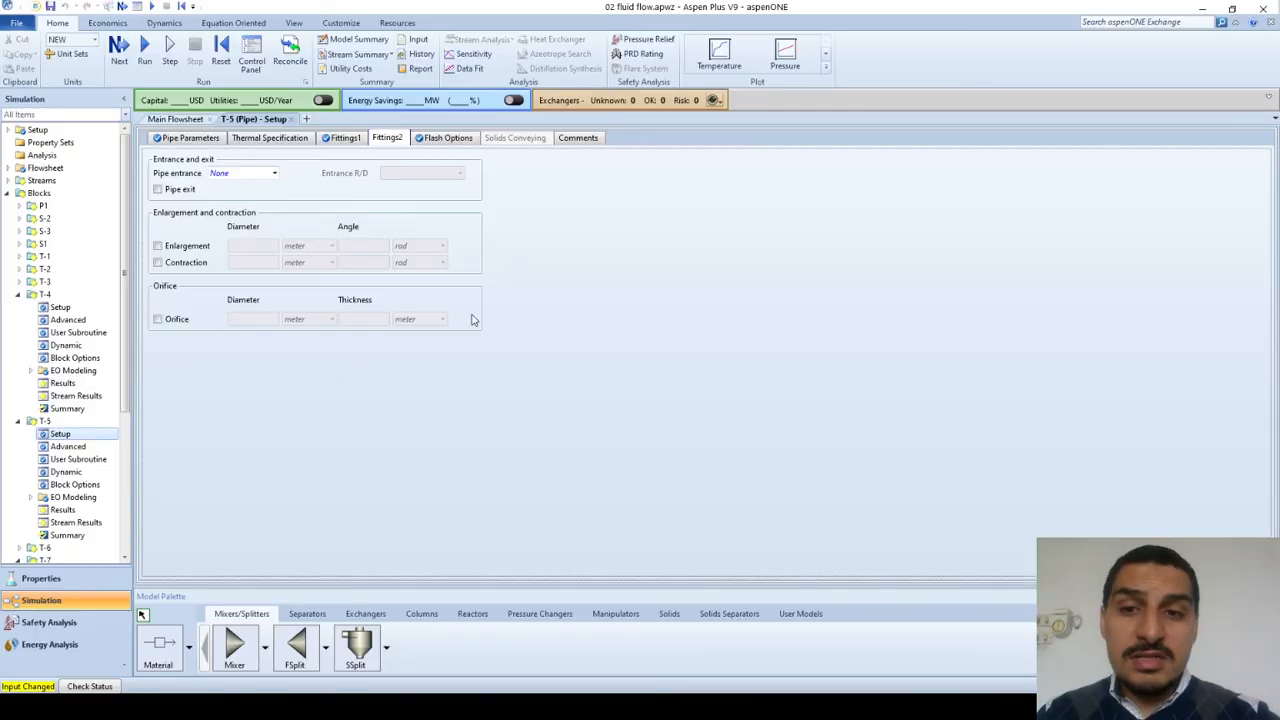
click(275, 174)
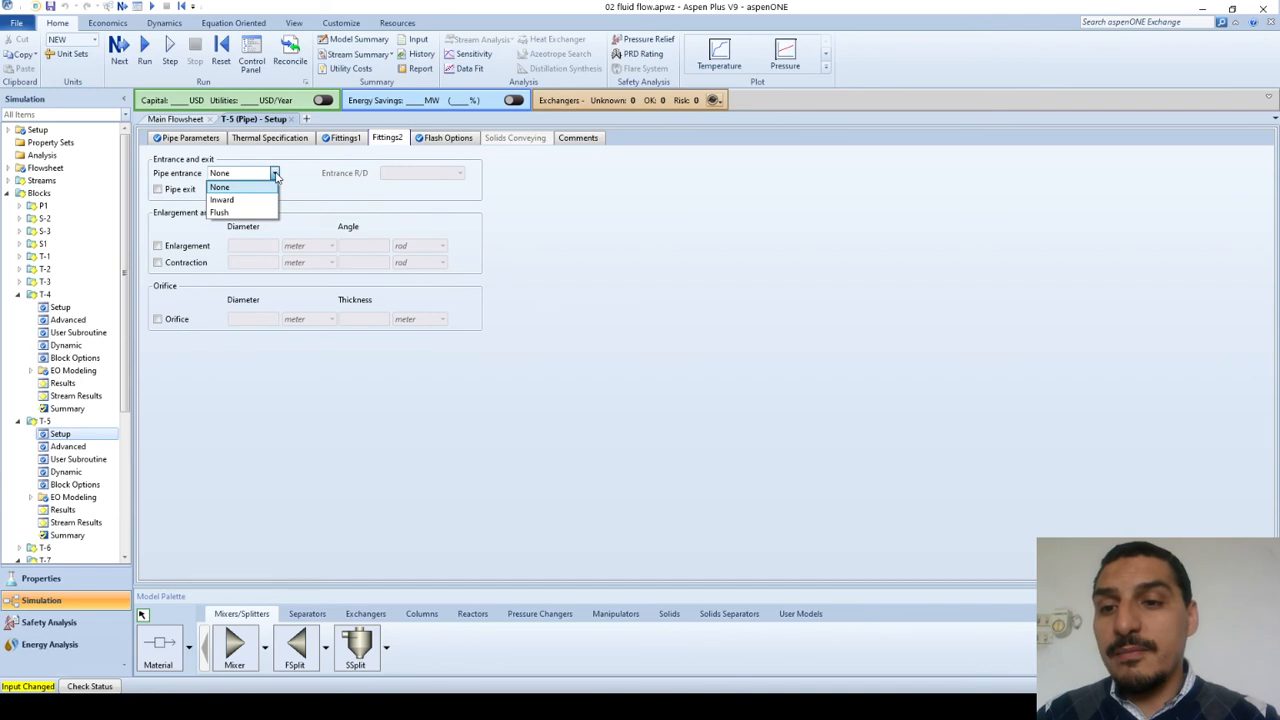
click(222, 200)
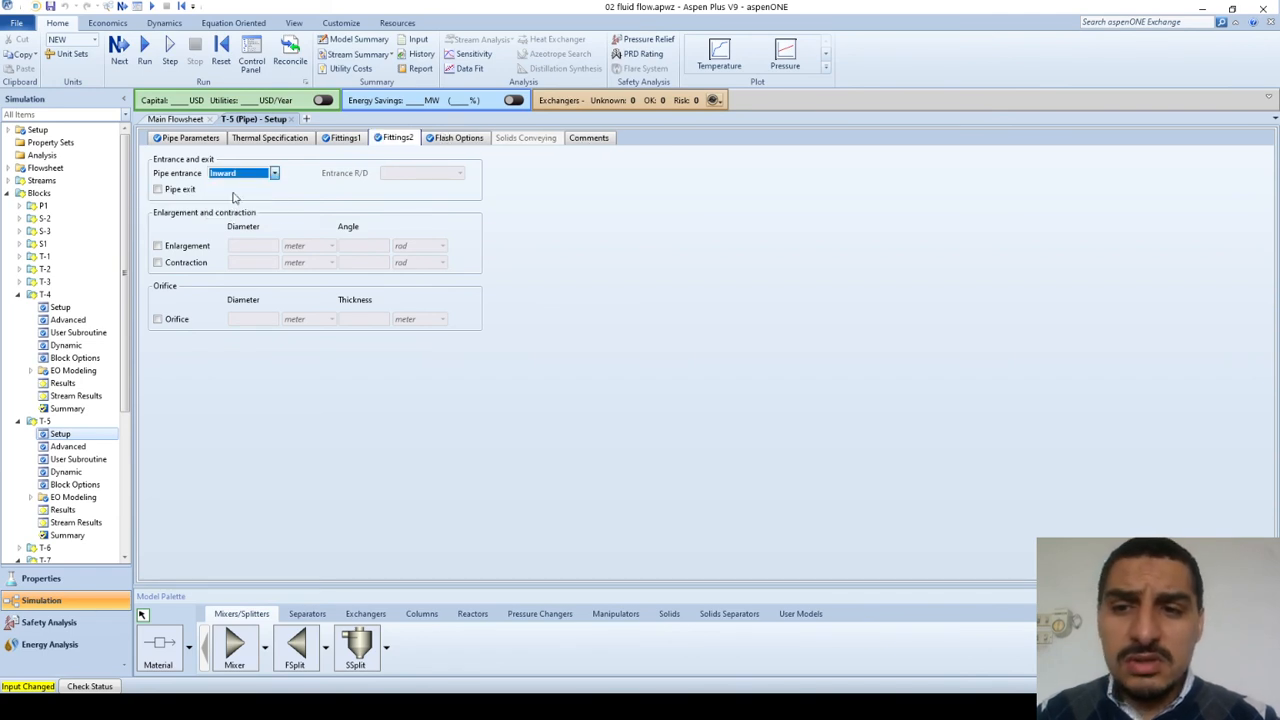
click(275, 174)
click(222, 213)
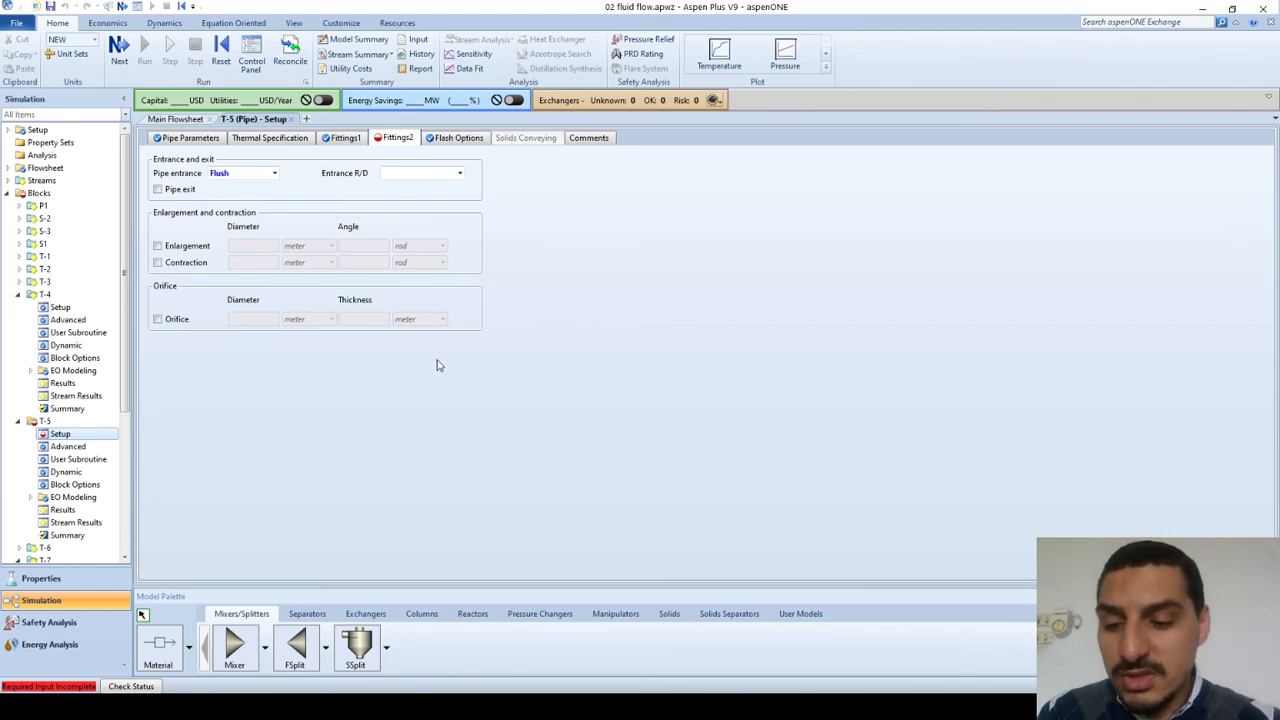
Step: Open the help page for the Fittings2 sheet and read how a flush entrance depends on the entrance bend R/D
key(F1)
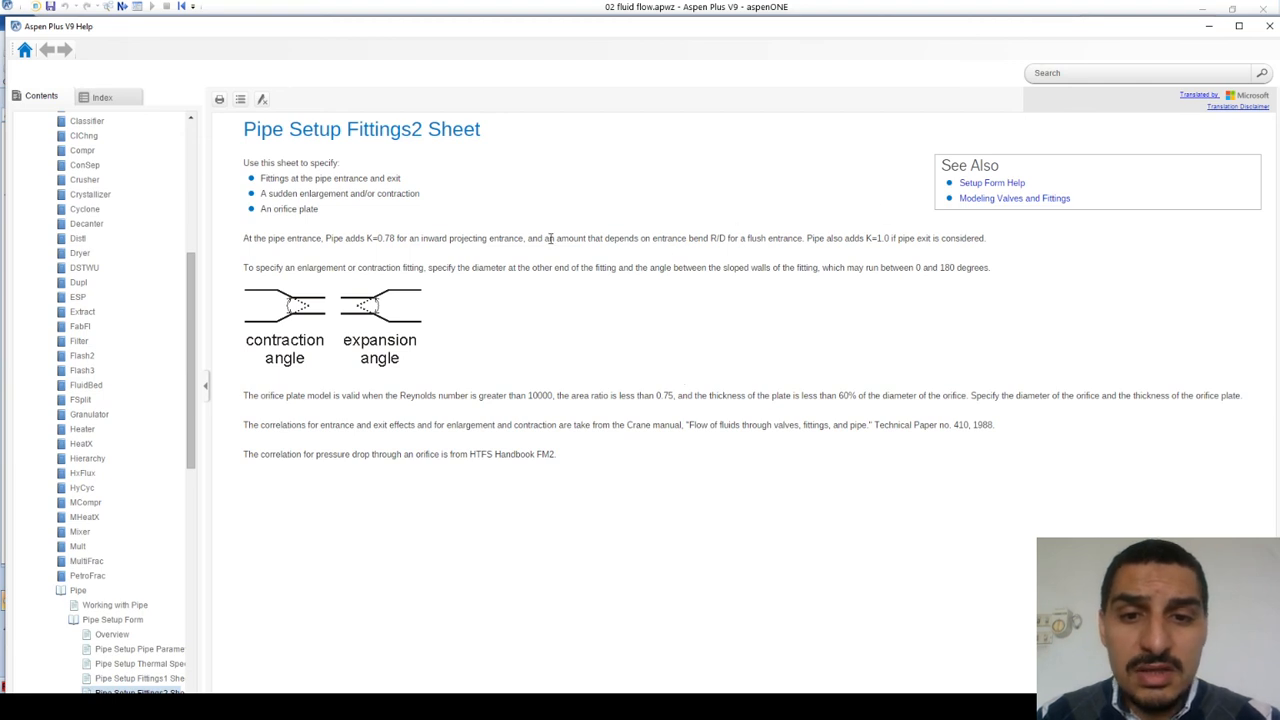
drag(526, 238, 804, 243)
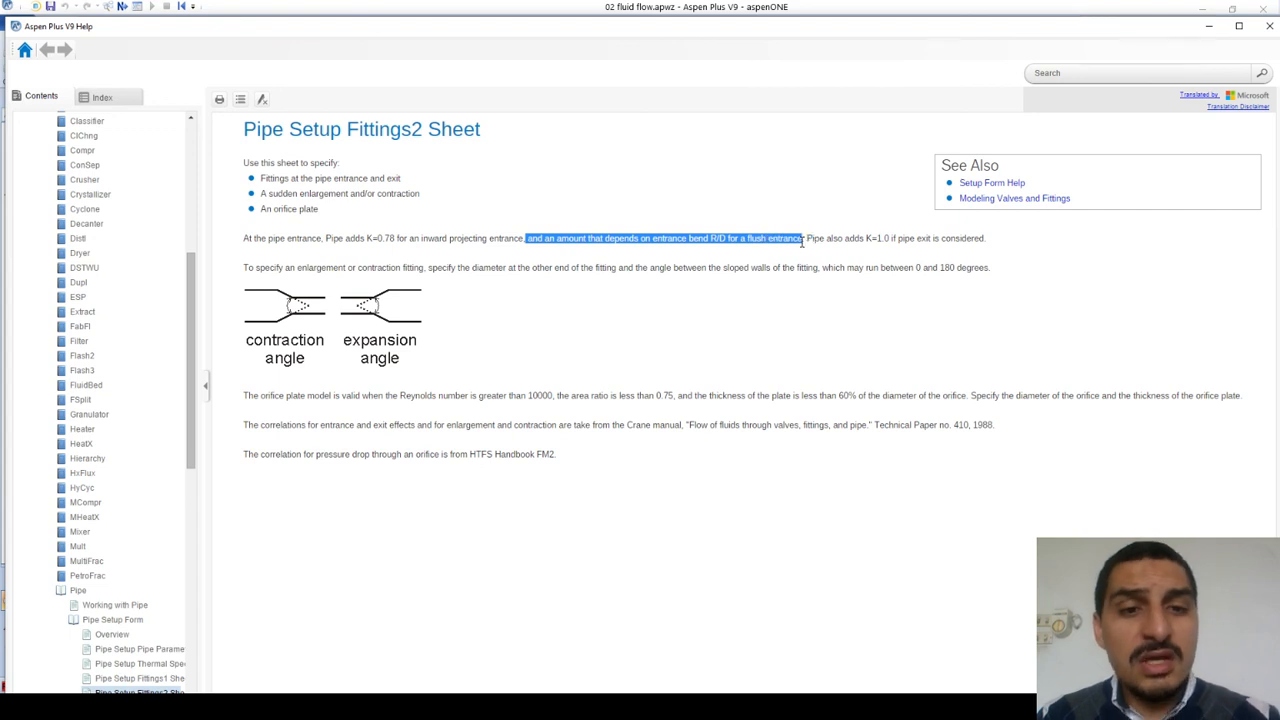
click(765, 340)
Step: Find the Entrance flow slide in PowerPoint, examine the entrance shapes and their coefficients, and return to the T-5 fittings in Aspen Plus
key(alt+Tab)
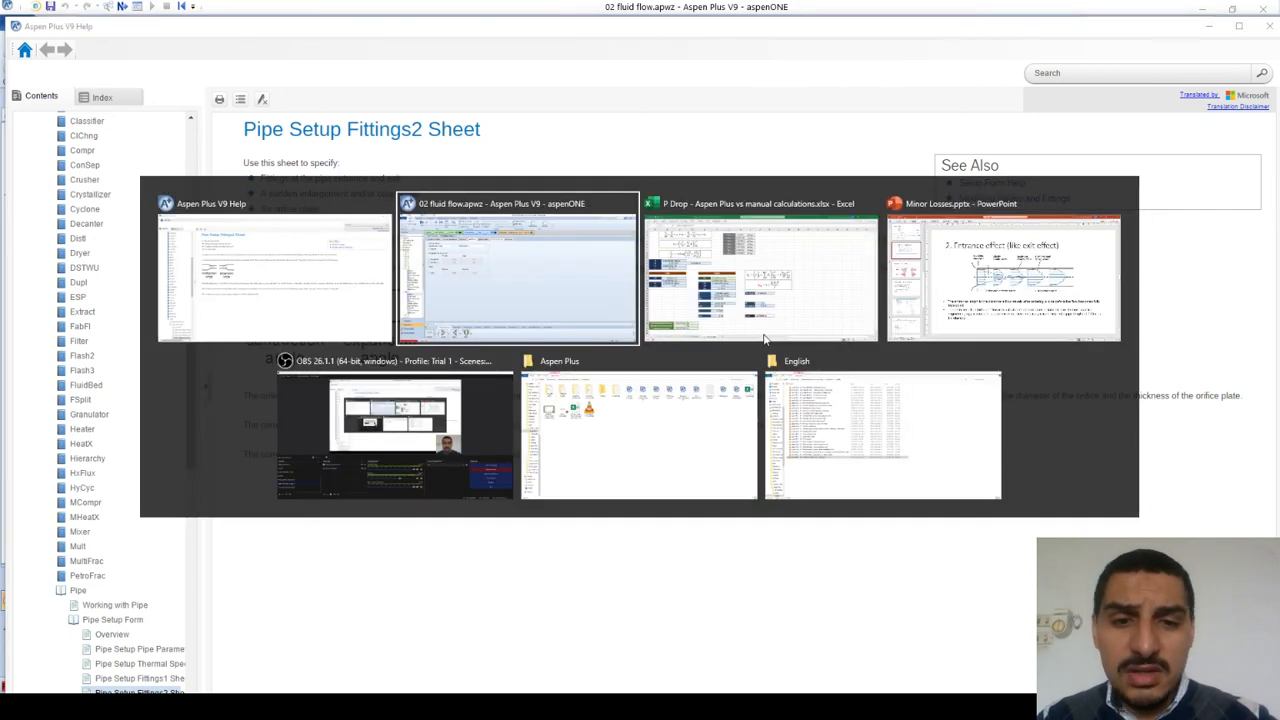
key(alt+Tab)
key(alt+Tab)
scroll(765, 340, up, 1)
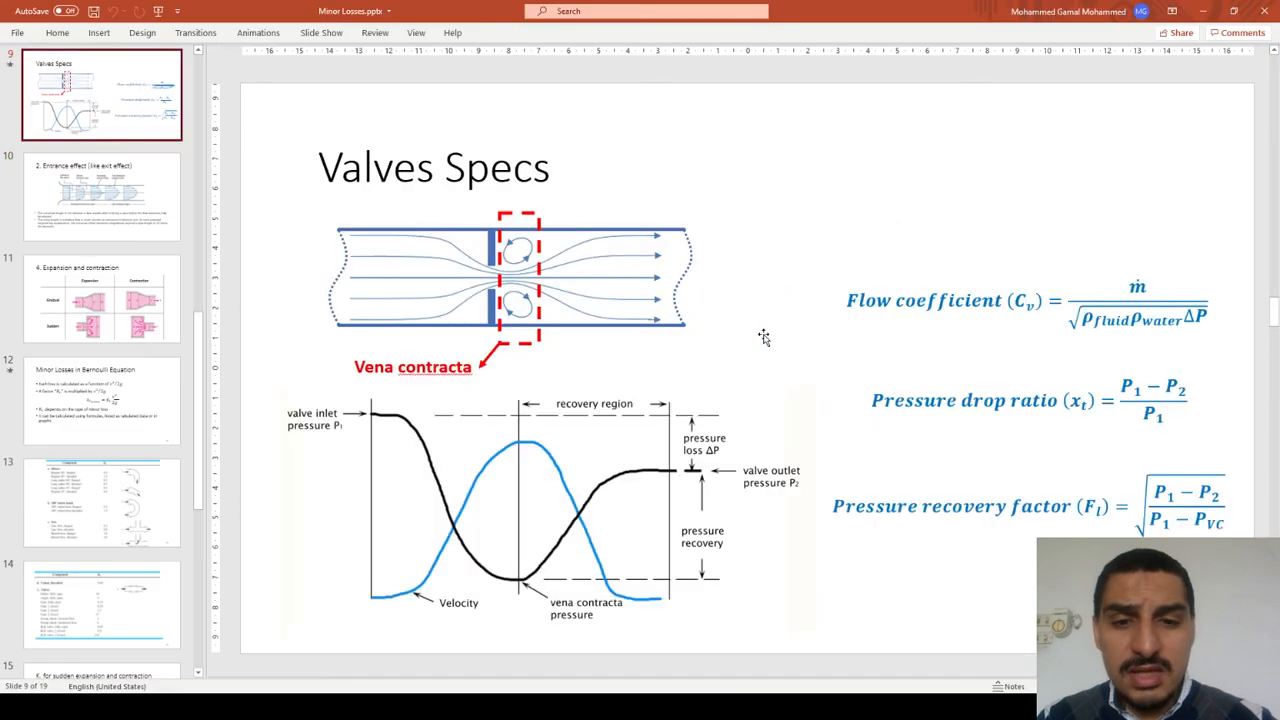
scroll(765, 340, down, 1)
scroll(765, 340, down, 1)
scroll(765, 340, up, 3)
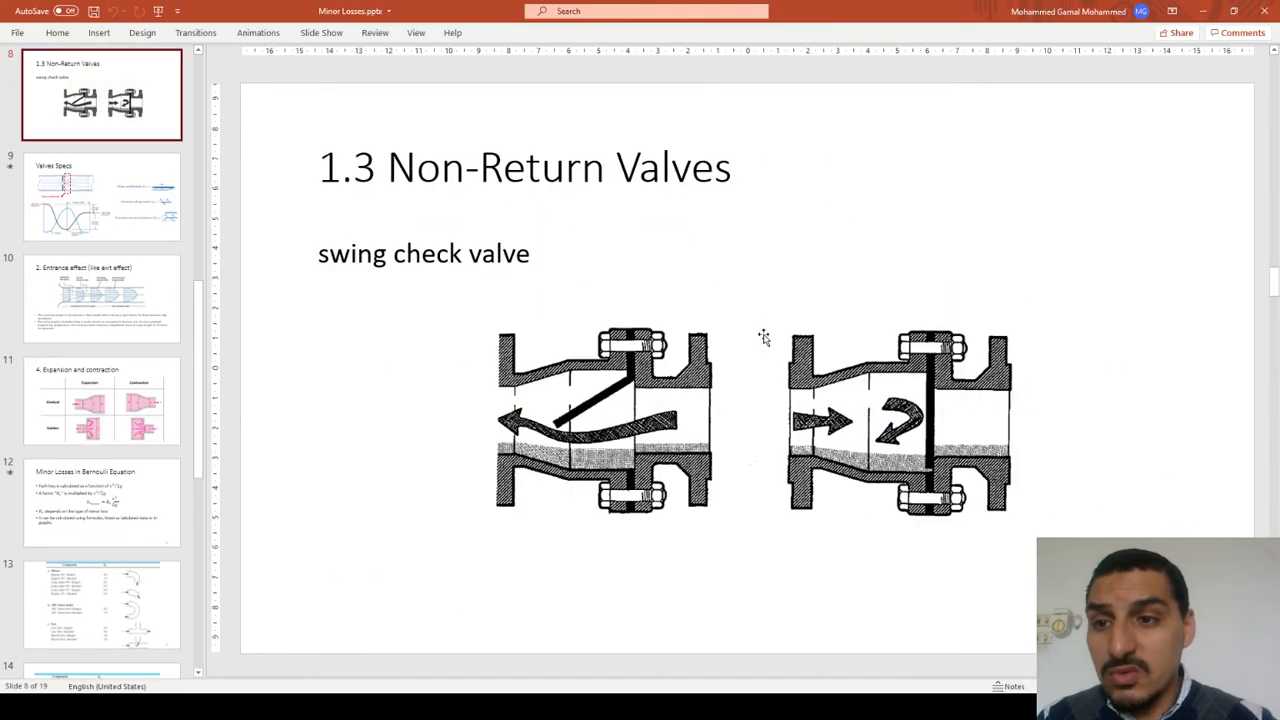
scroll(764, 338, down, 1)
scroll(764, 338, down, 6)
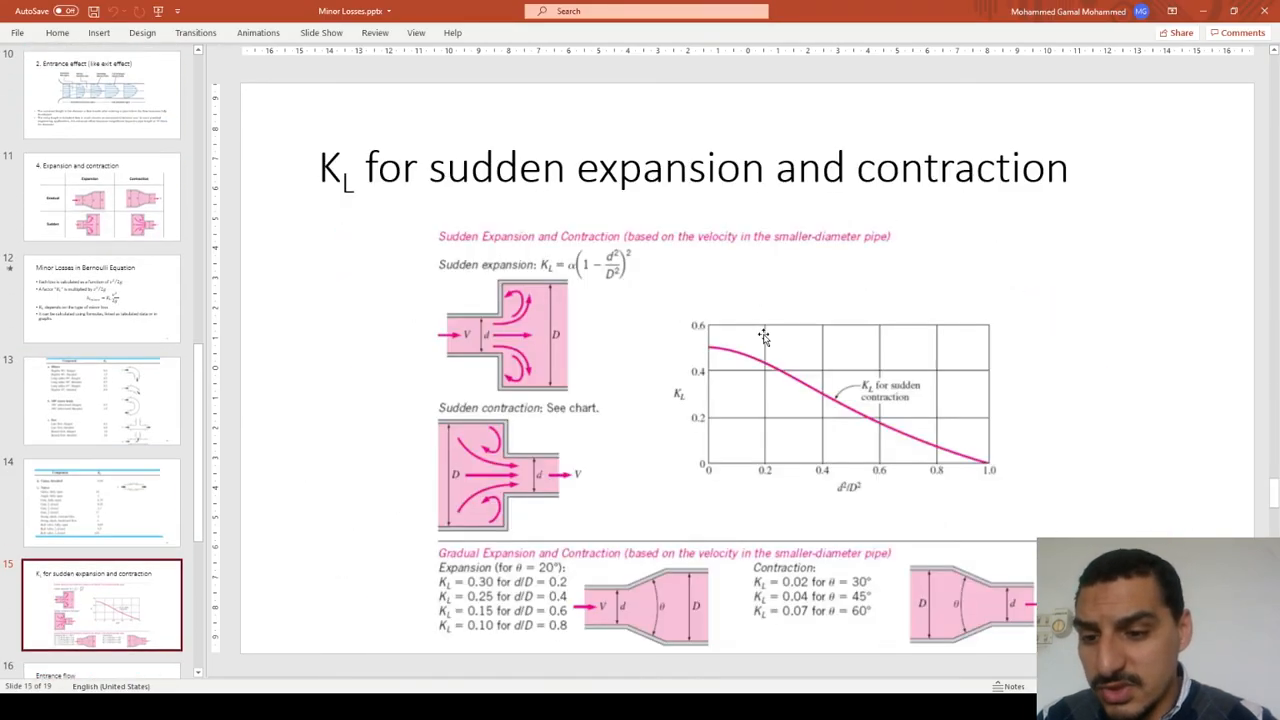
scroll(764, 338, down, 1)
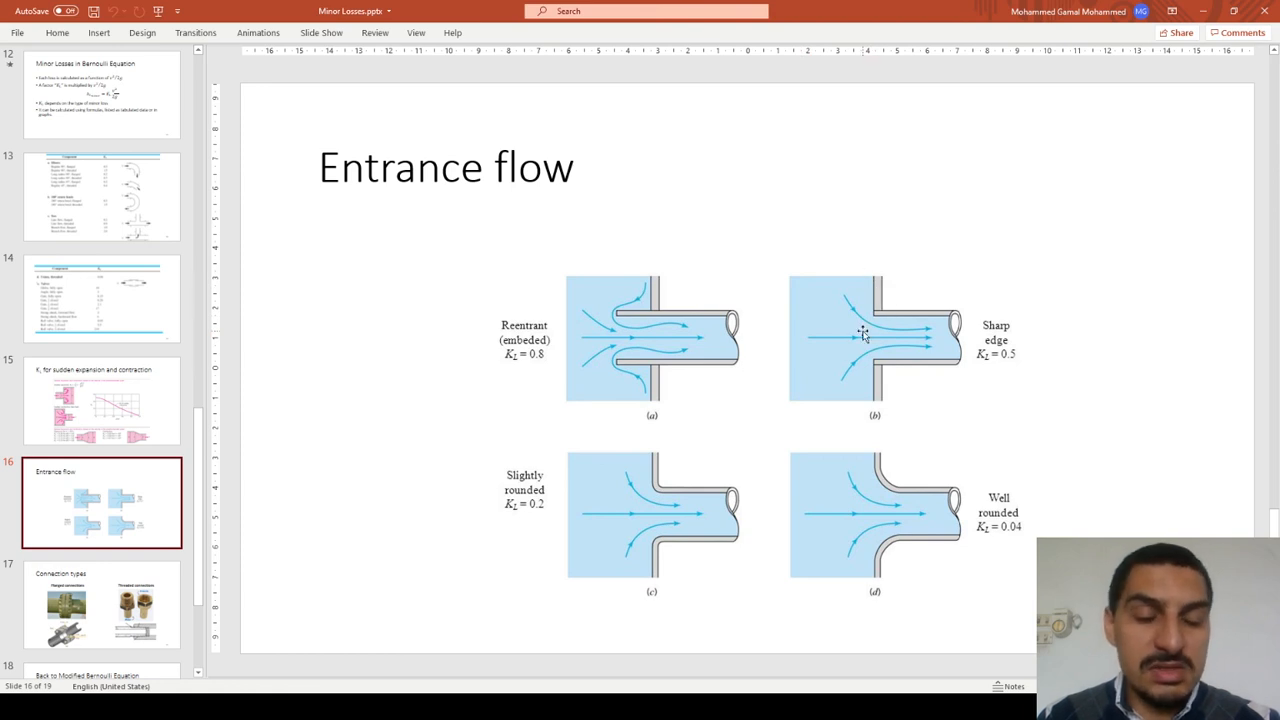
key(alt+Tab)
key(alt+Tab)
key(Tab)
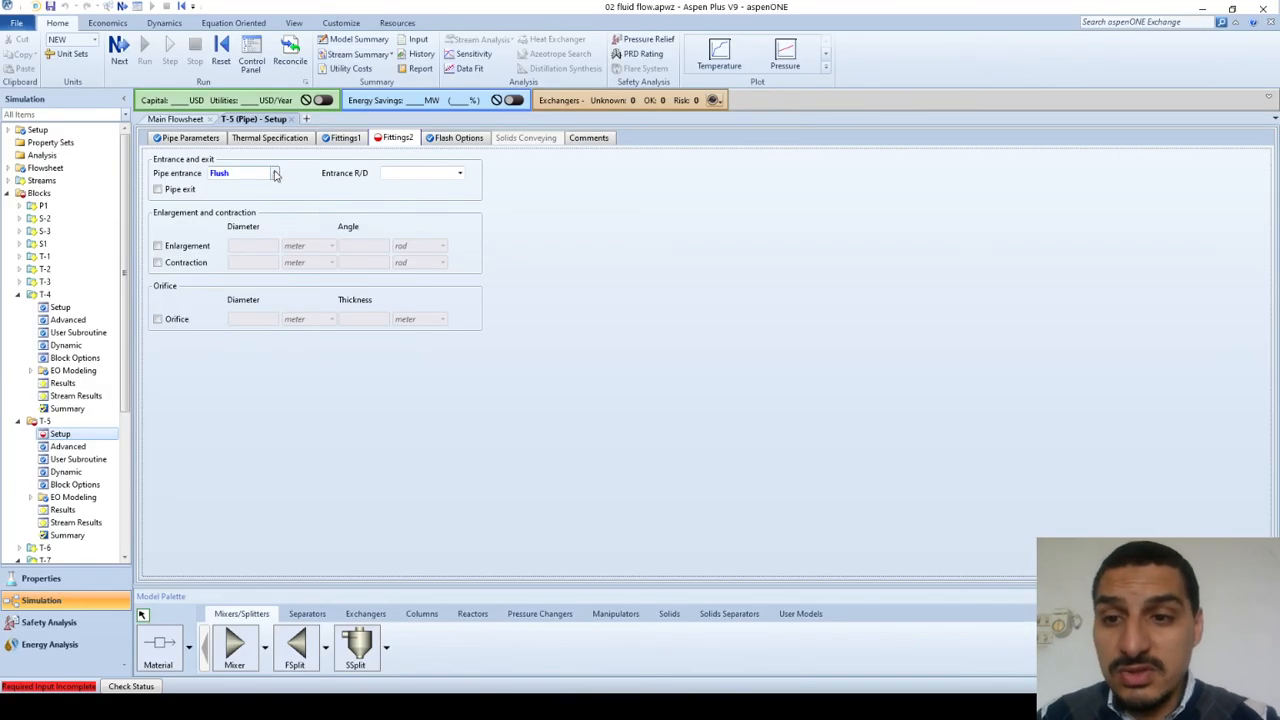
Step: Examine the entrance type choices and the Entrance R/D values offered for the flush pipe entrance of T-5
click(272, 174)
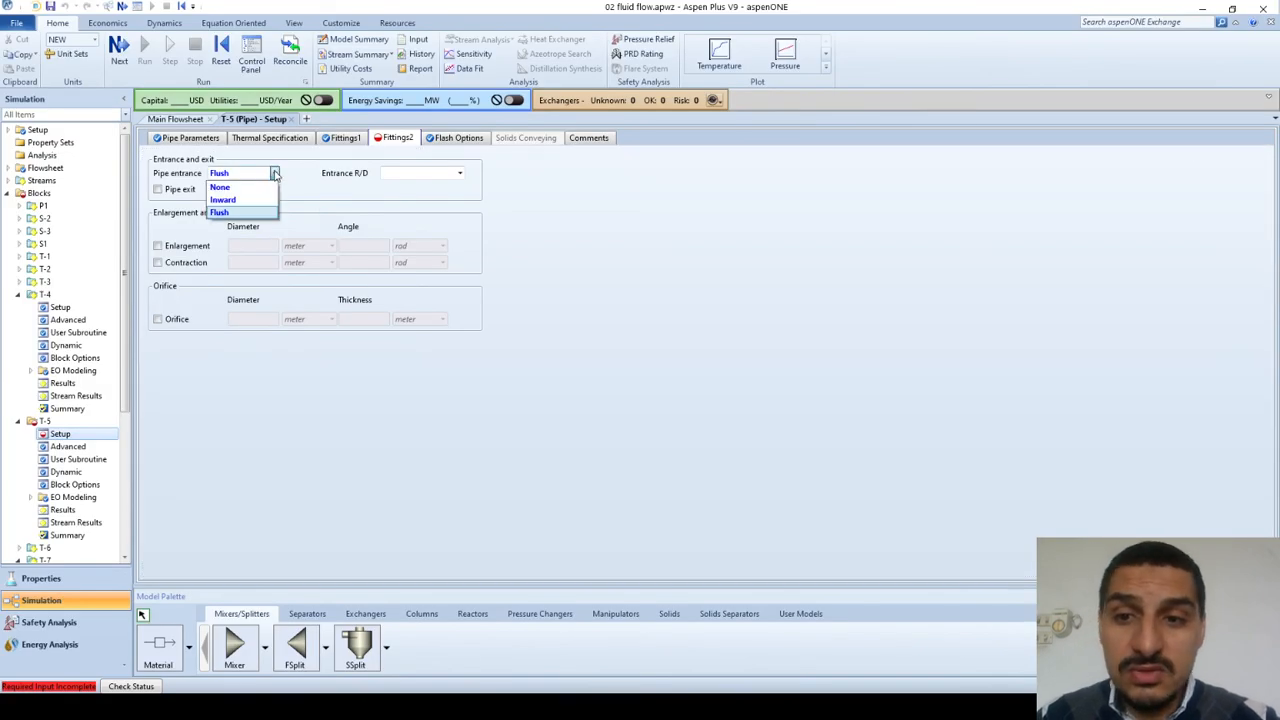
click(460, 177)
click(461, 175)
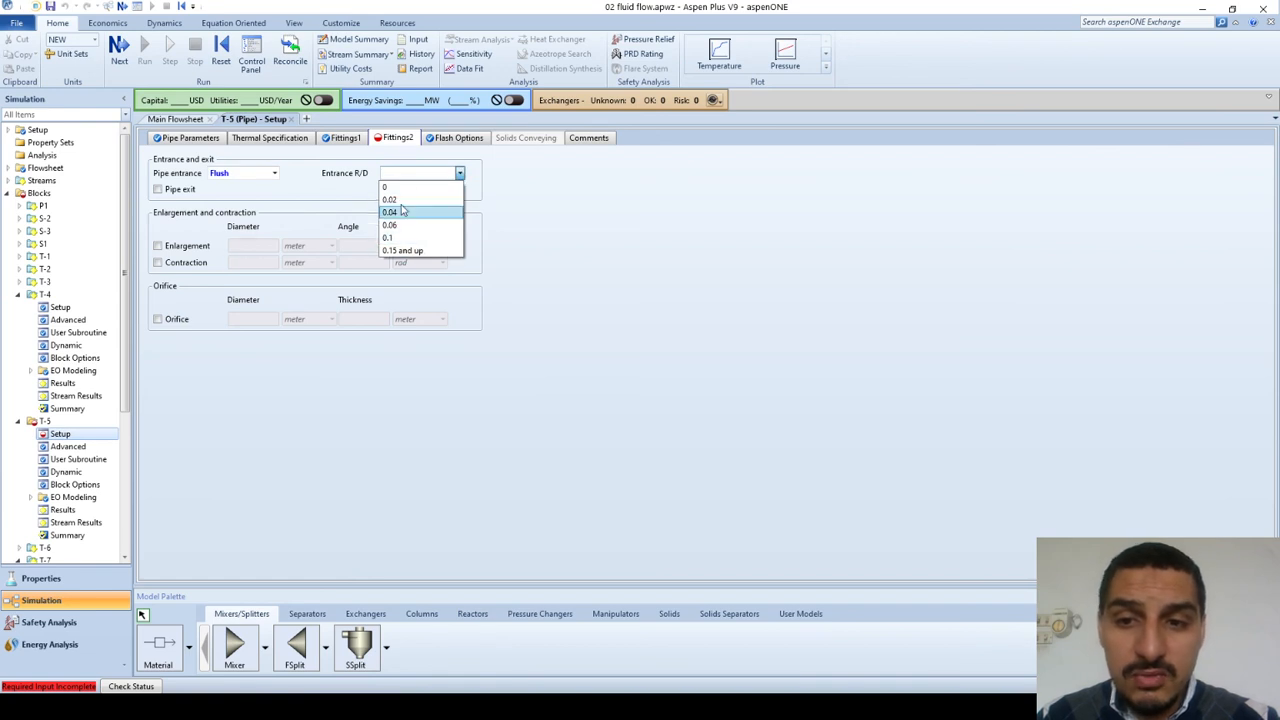
click(297, 169)
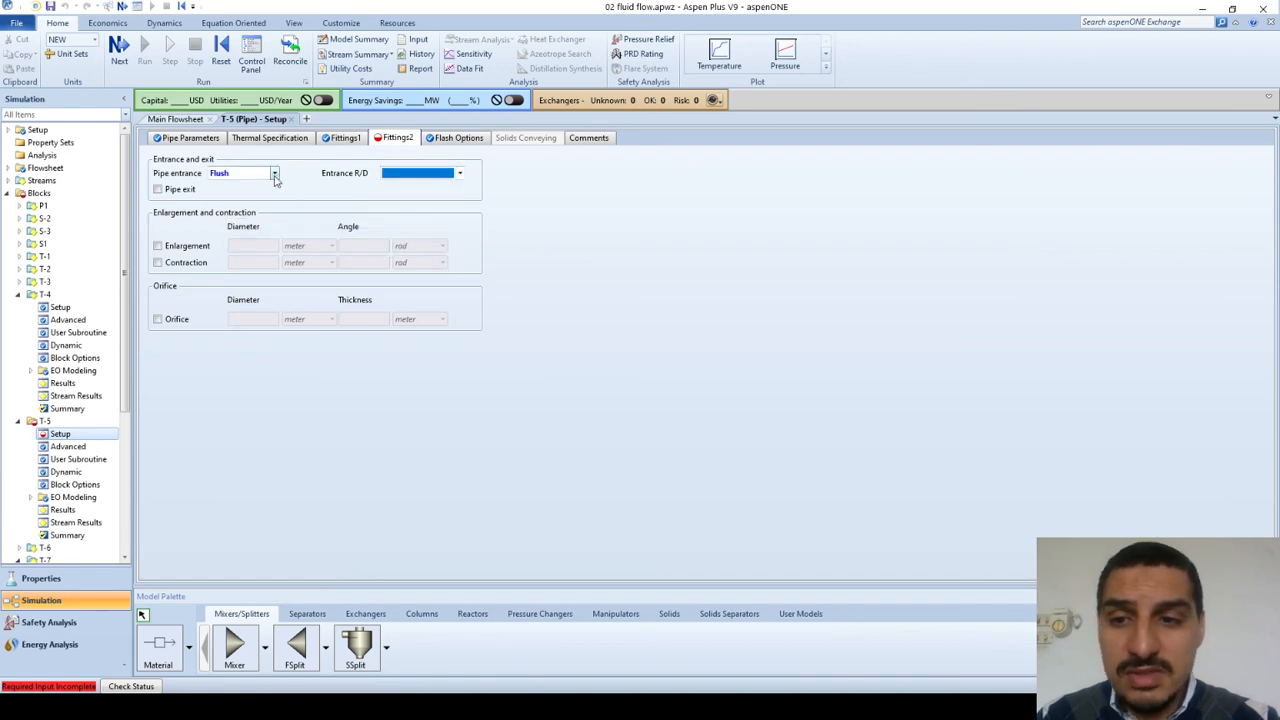
Step: Set the pipe entrance of T-5 to Inward and then to None, and leave the pipe exit option off
click(274, 173)
click(243, 205)
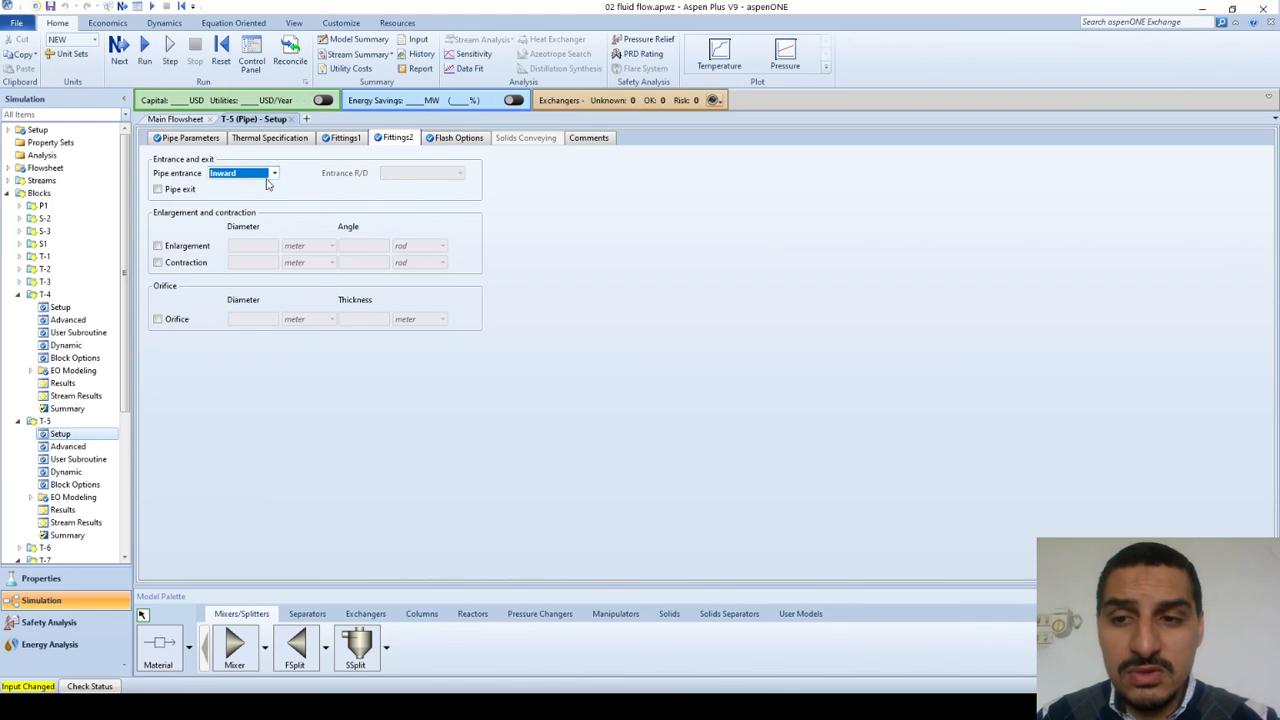
click(274, 174)
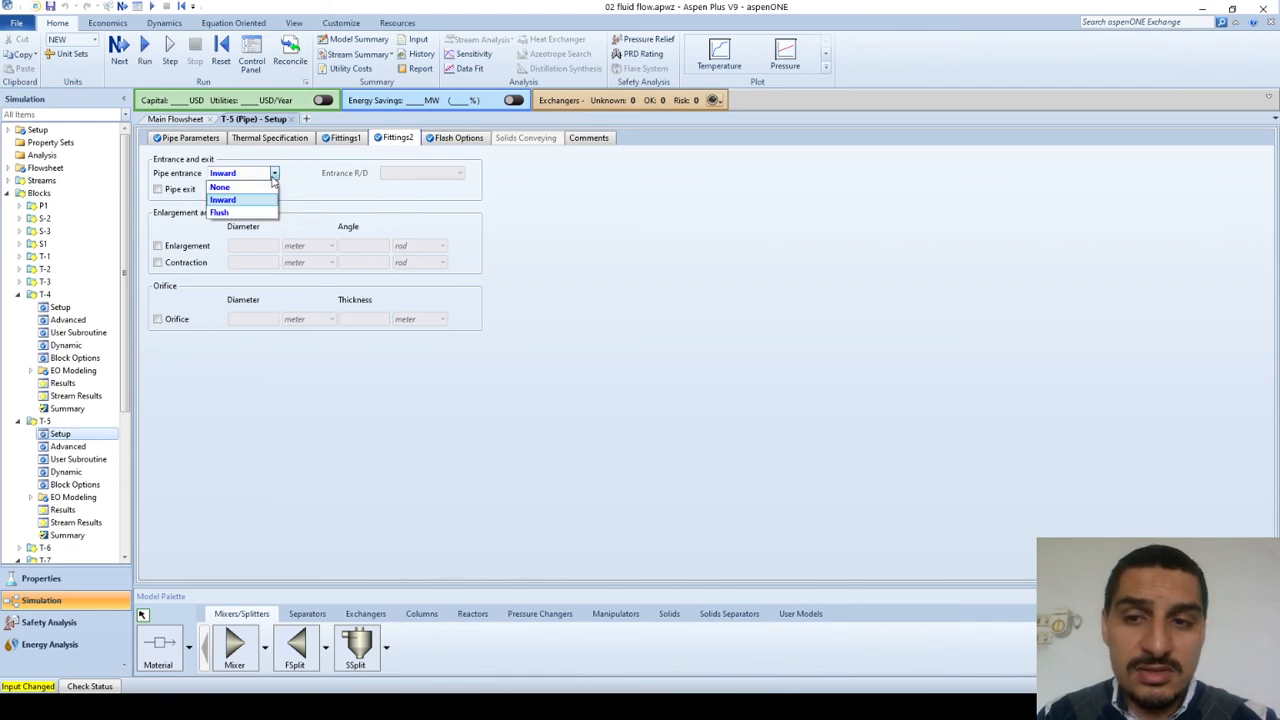
click(241, 192)
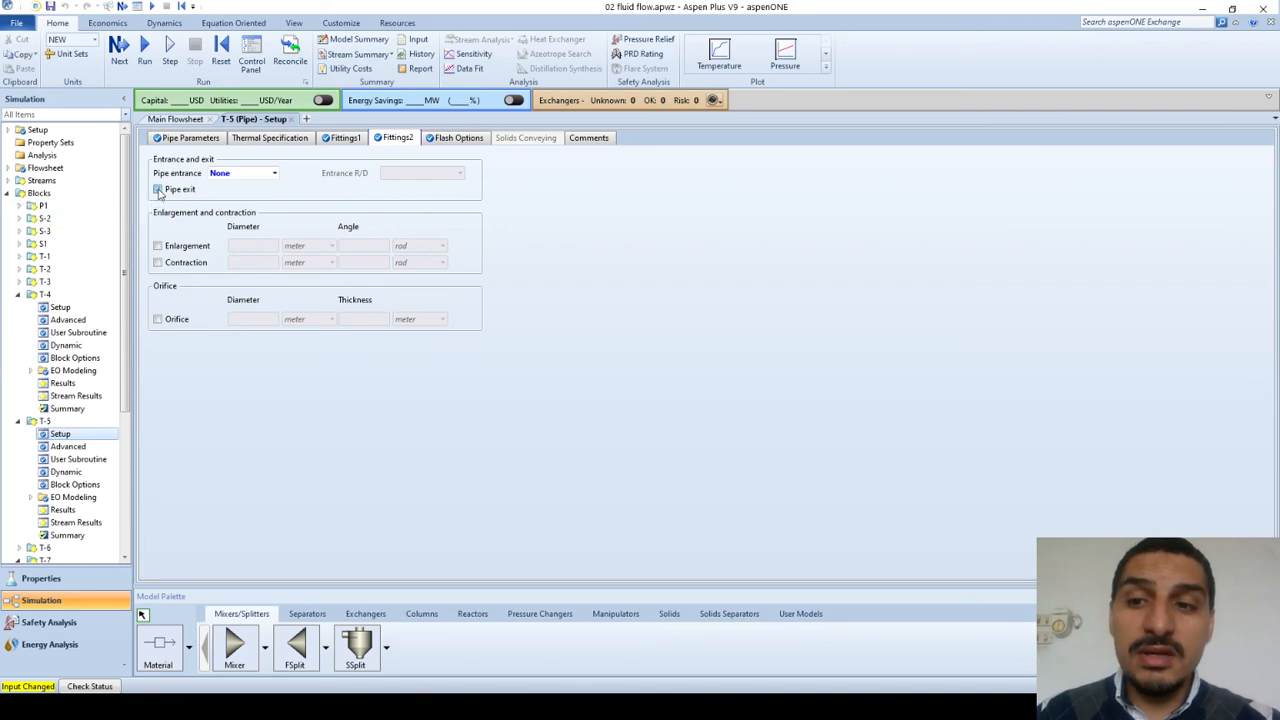
click(157, 190)
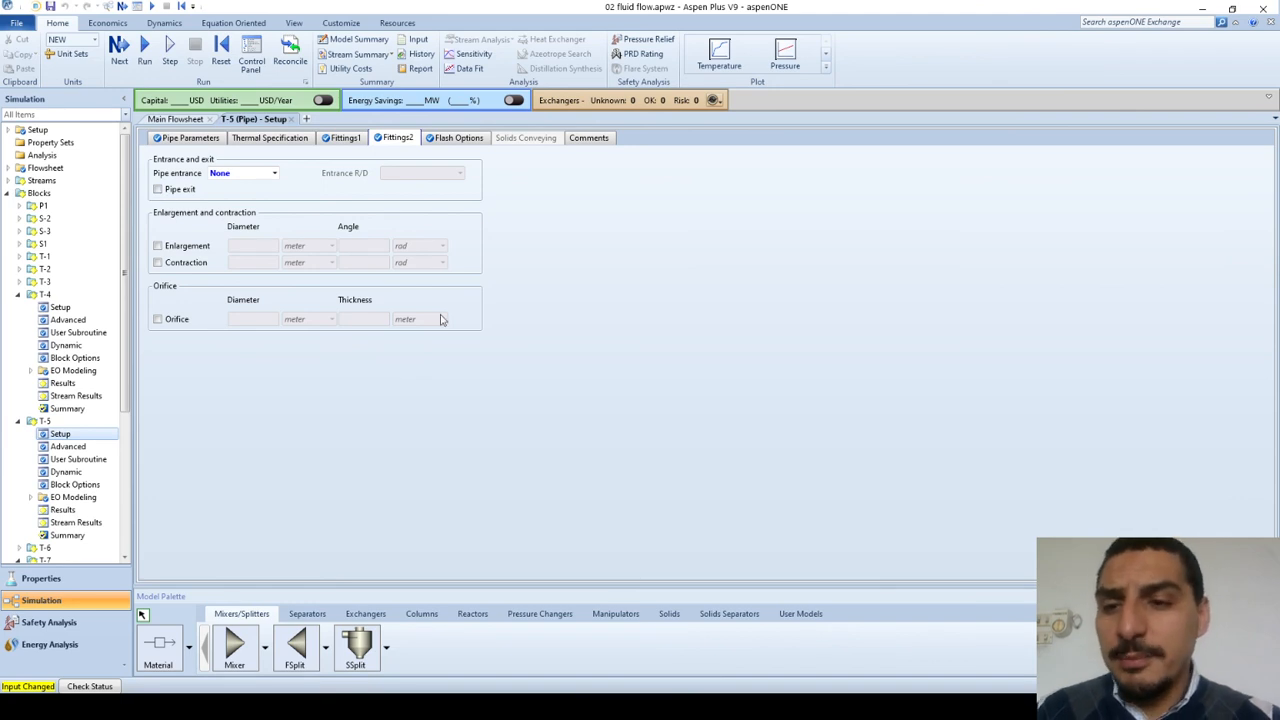
Step: Enable the enlargement fitting to examine its diameter and angle inputs, and disable it again
click(157, 246)
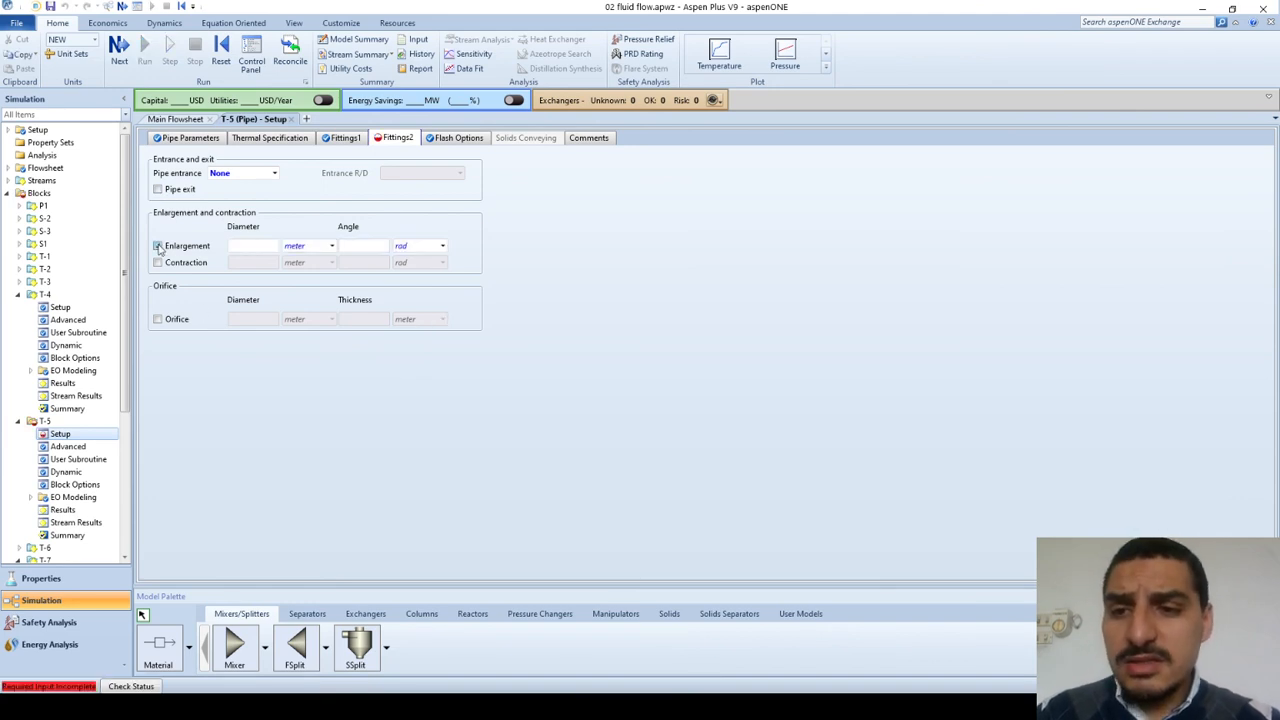
click(252, 246)
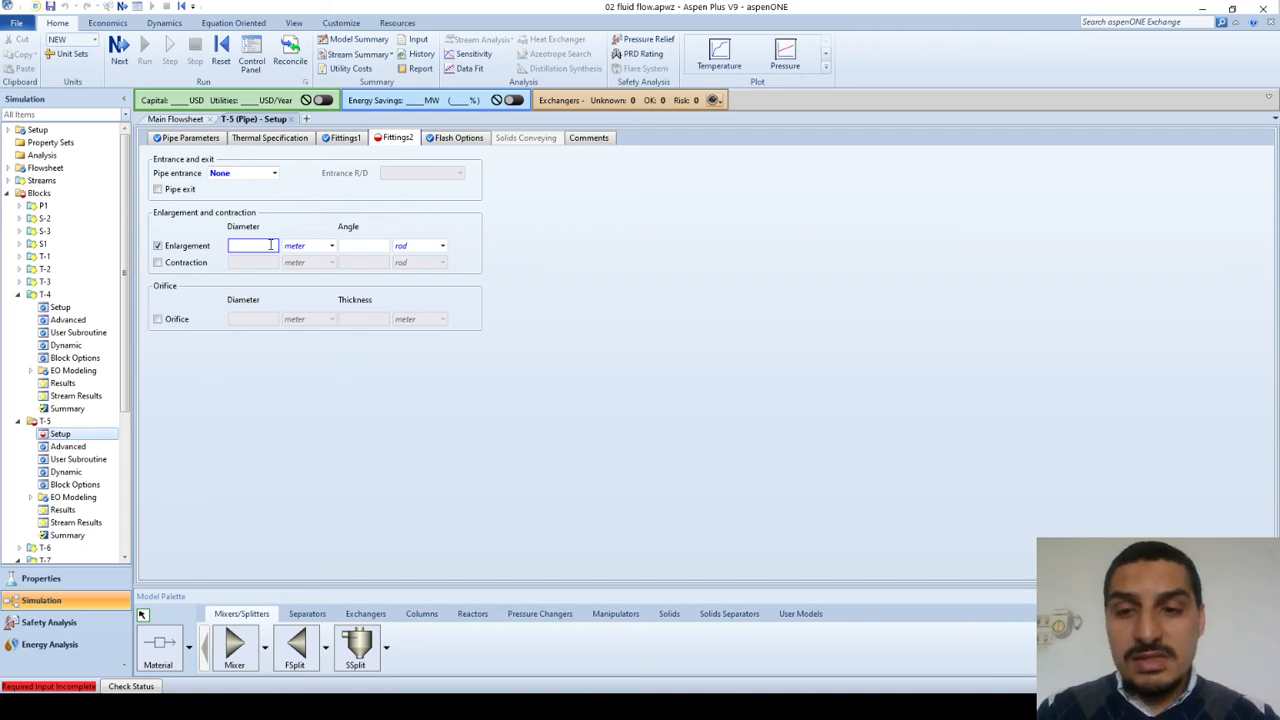
click(158, 246)
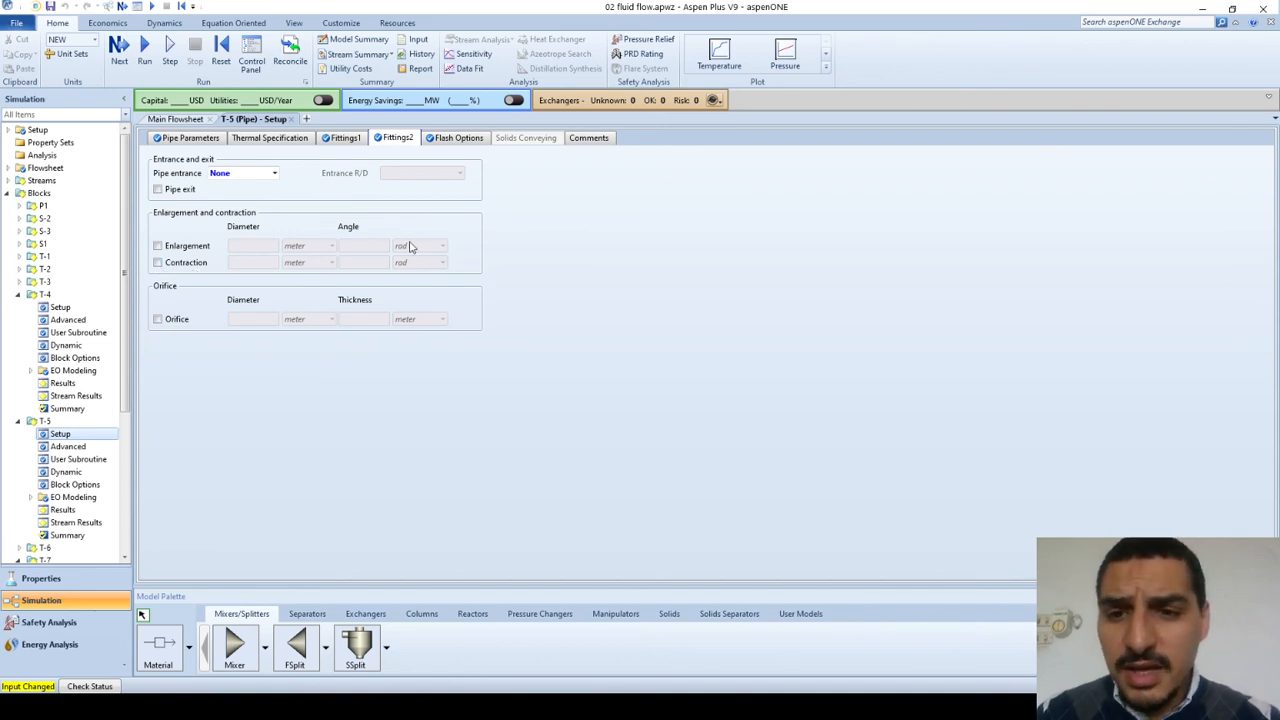
Step: Review the PowerPoint slide on loss coefficients for sudden and gradual expansion and contraction, and return to the T-5 fittings in Aspen Plus
key(alt+Tab)
key(alt+Tab)
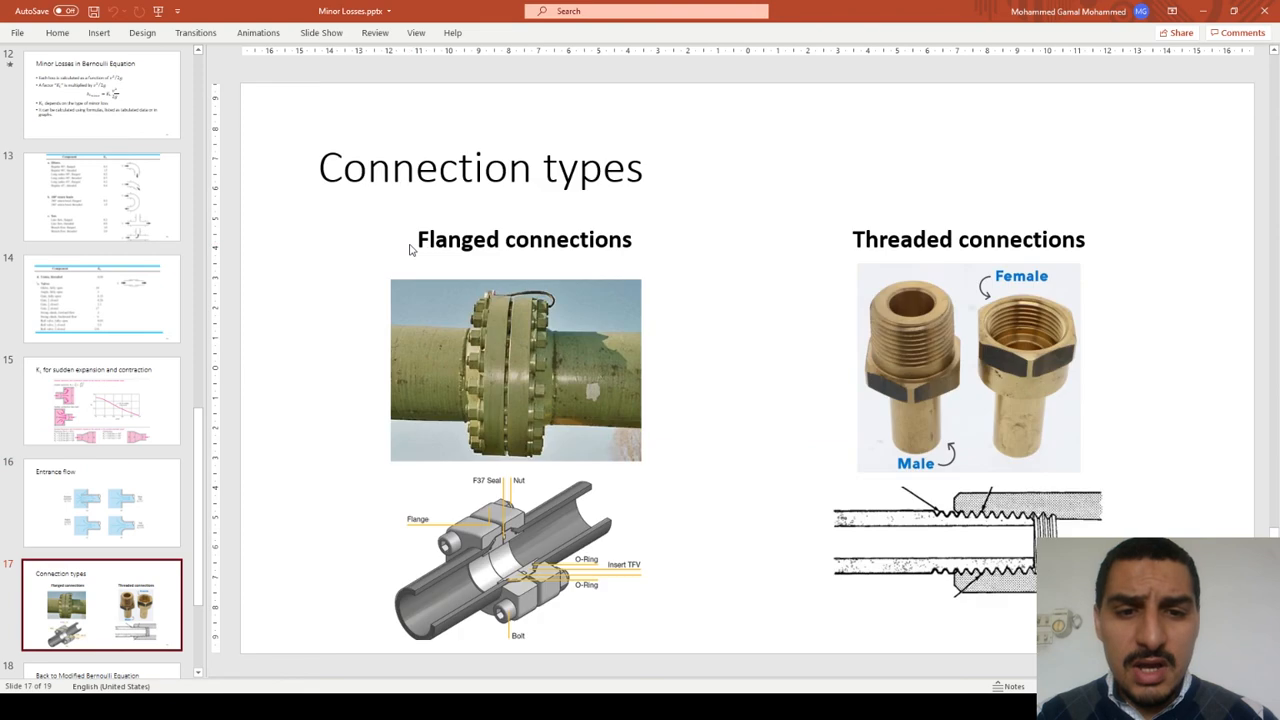
key(Page_Up)
key(Page_Up)
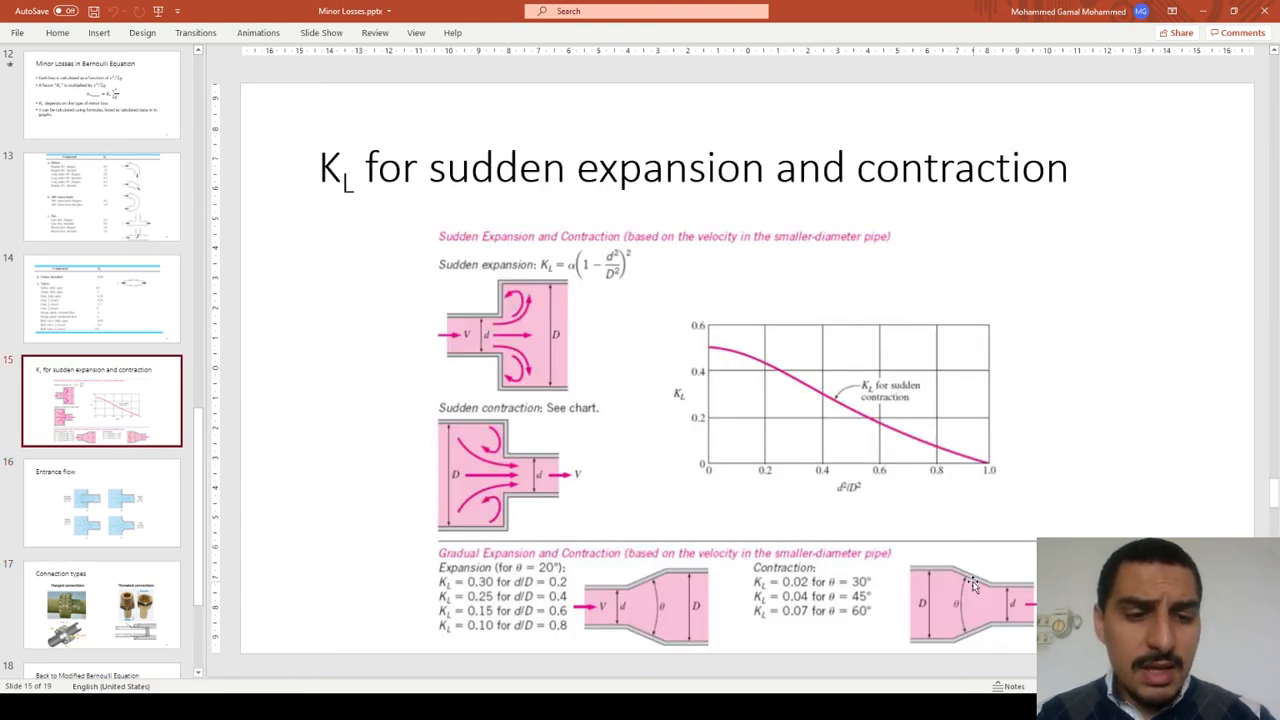
key(alt+Tab)
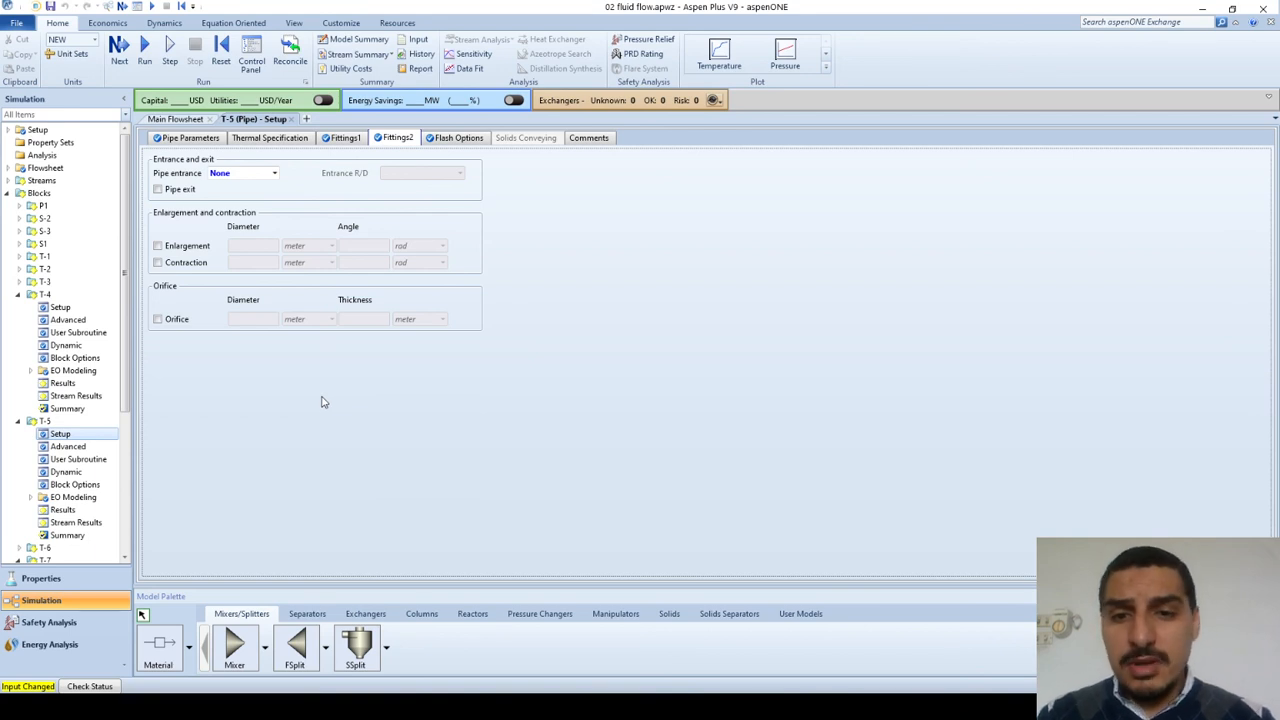
key(alt+Tab)
key(alt+Tab)
key(alt+shift+Tab)
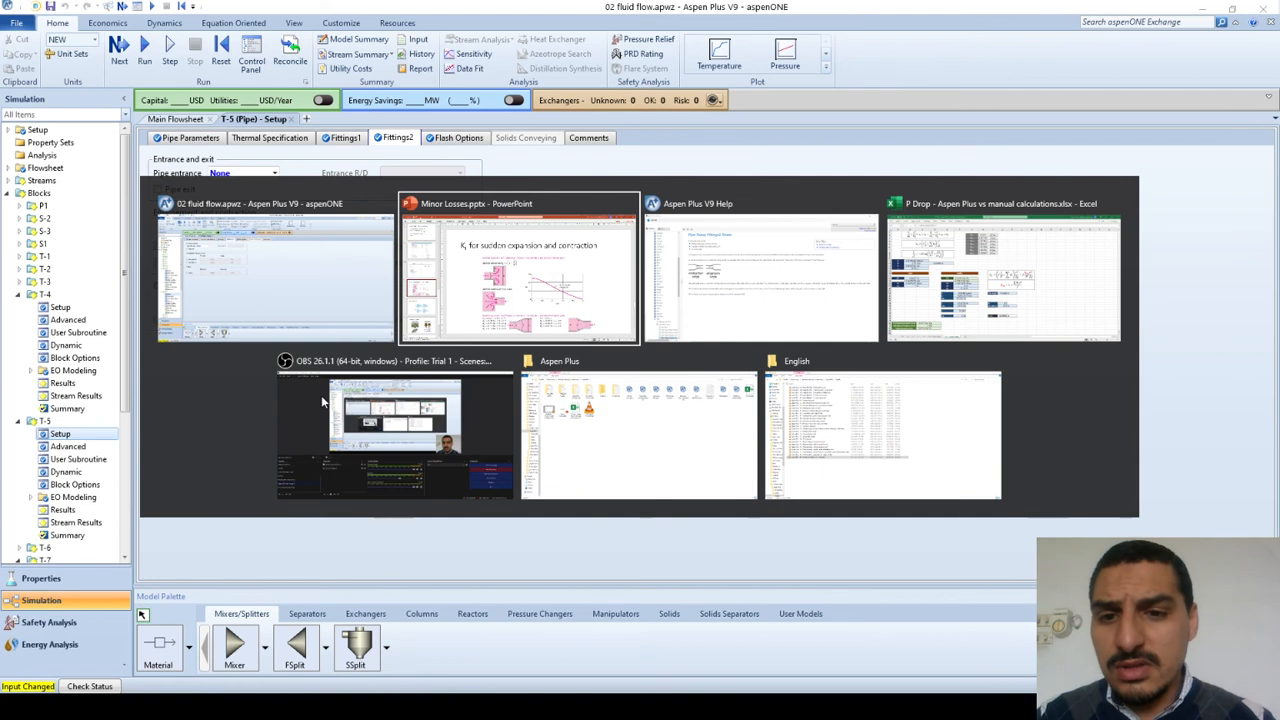
key(alt+shift+Tab)
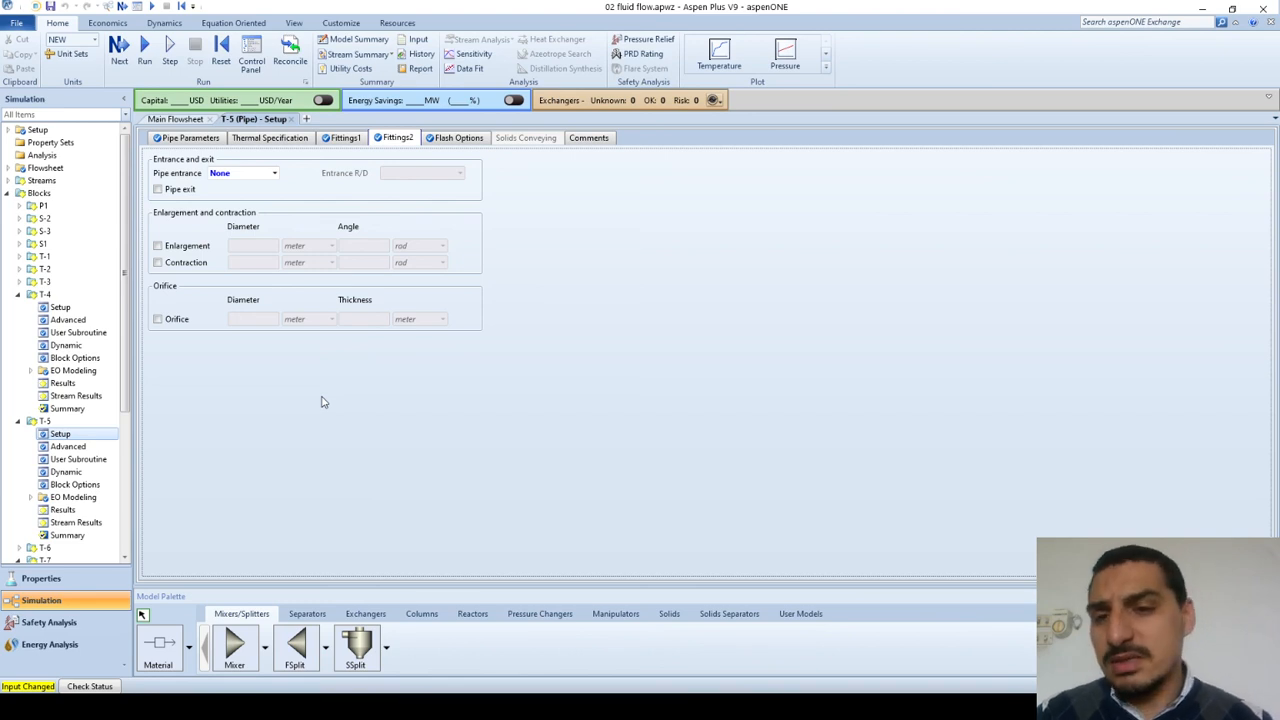
Step: Enable the orifice to examine its diameter and thickness inputs, and disable it again
click(157, 320)
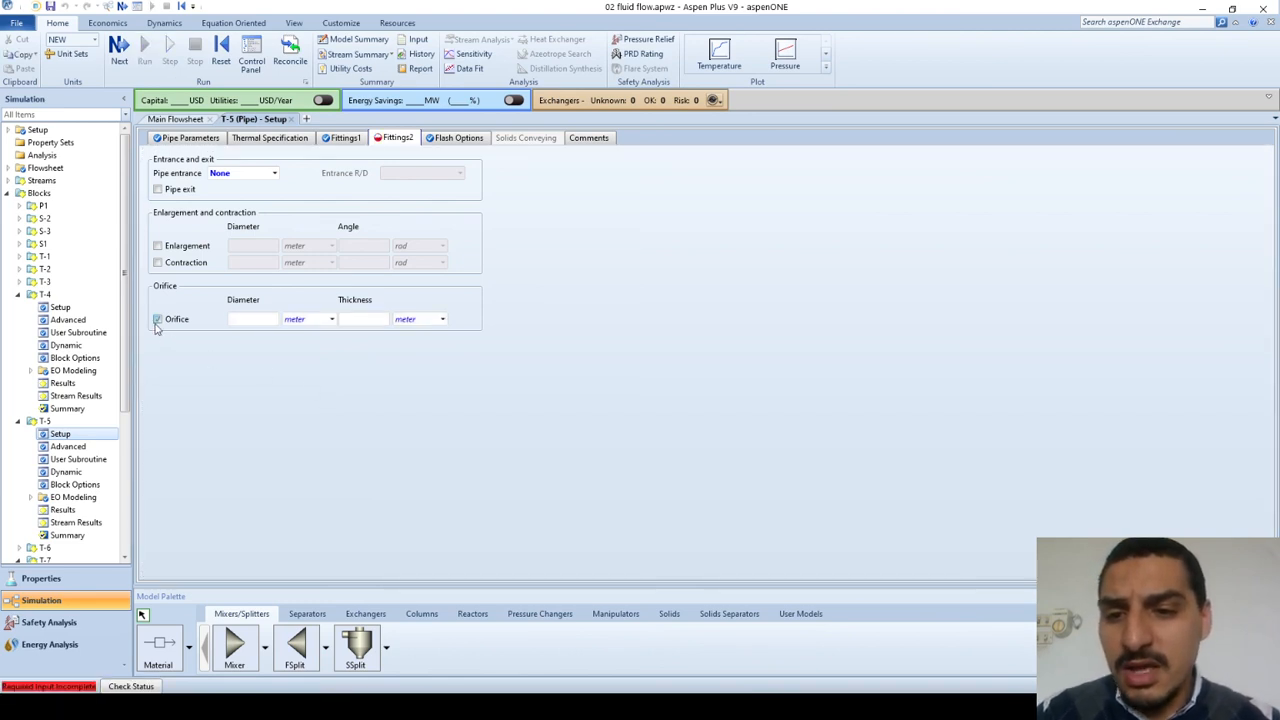
click(159, 322)
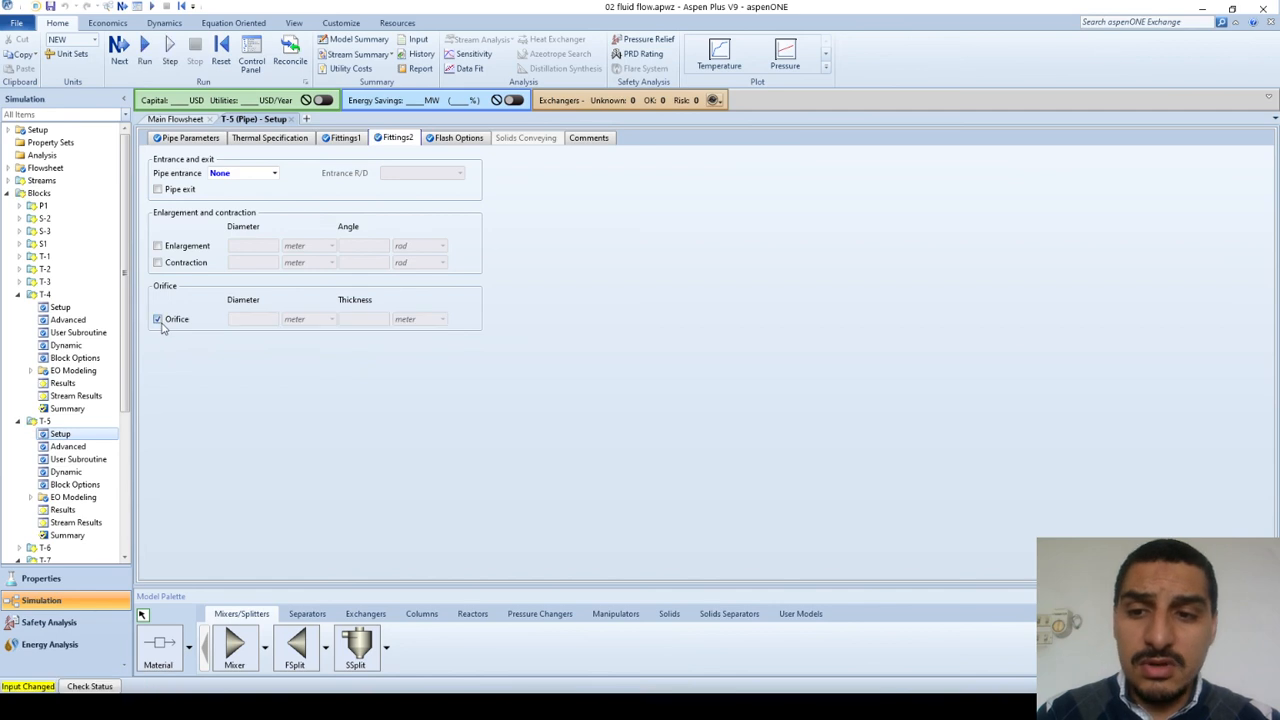
Step: Review the Fittings1 sheet of T-5 and show the Pressure Changers models in the model palette
click(344, 140)
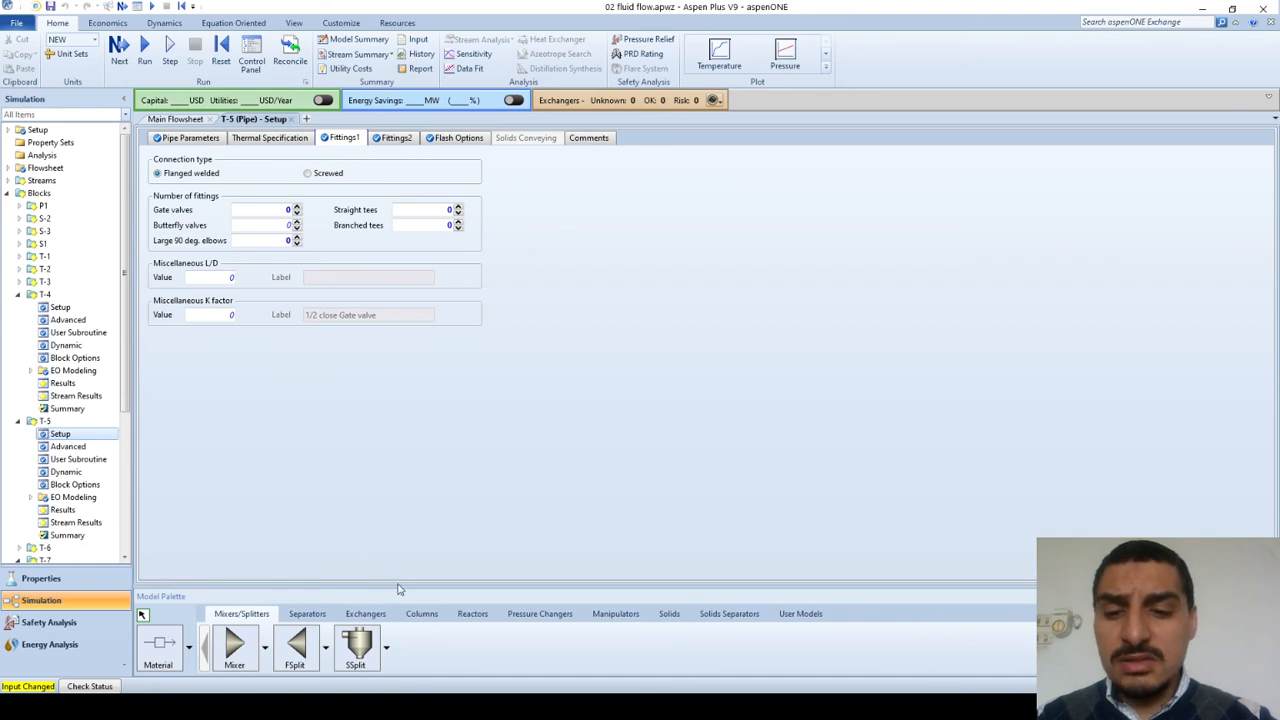
click(537, 616)
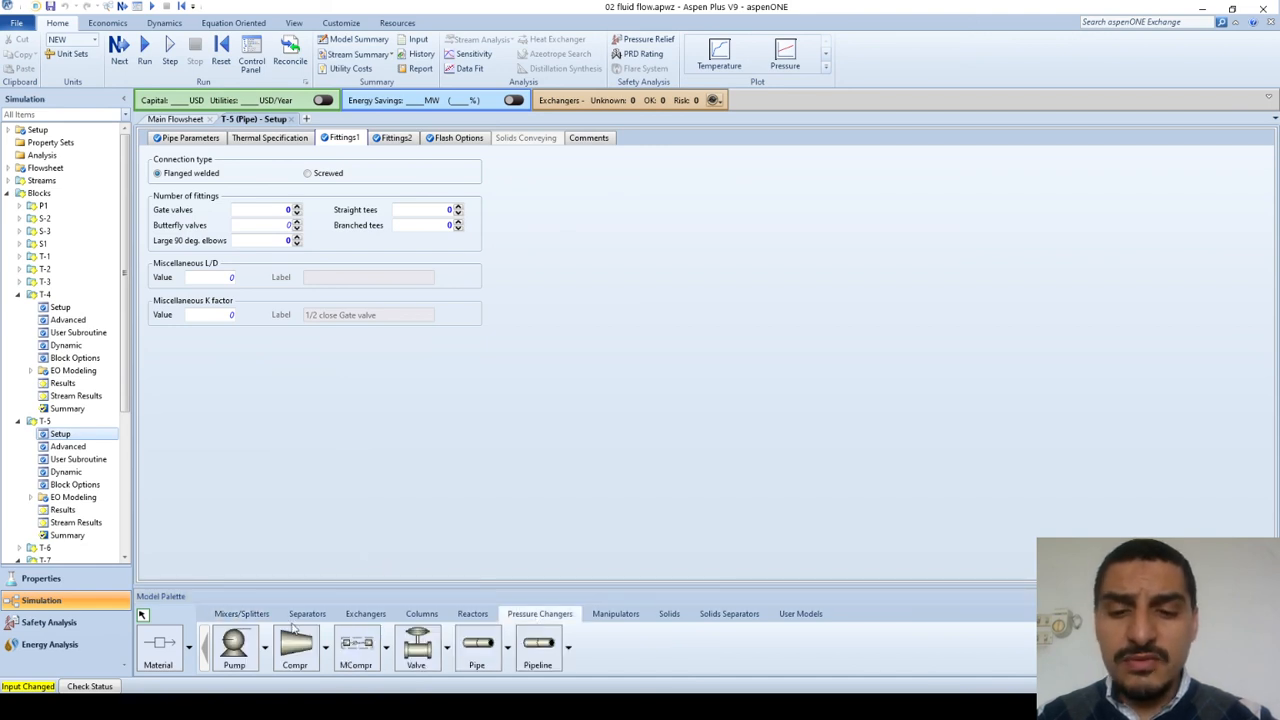